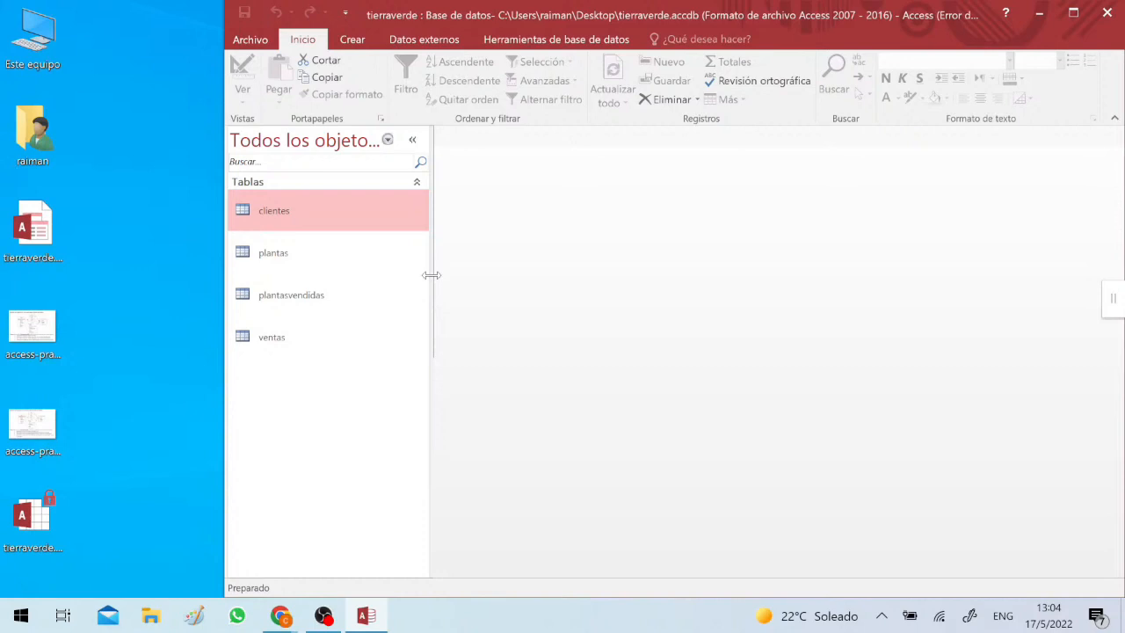
# - Display the database's relationships diagram and open the exercise image access-practica6A.jpg in Paint
pyautogui.click(533, 41)
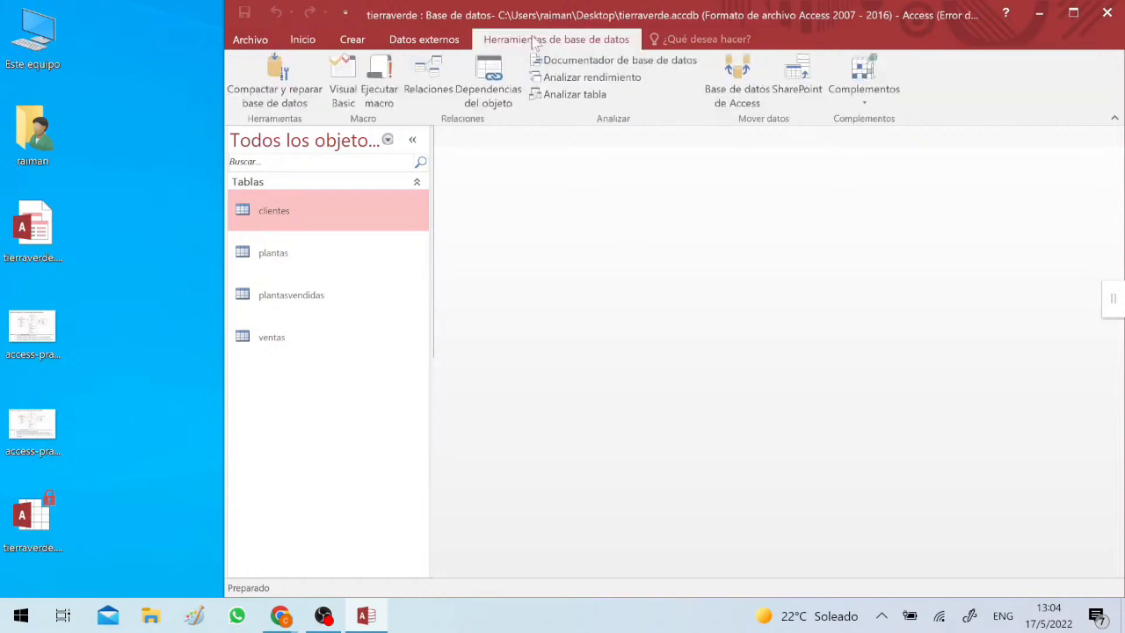
pyautogui.click(428, 83)
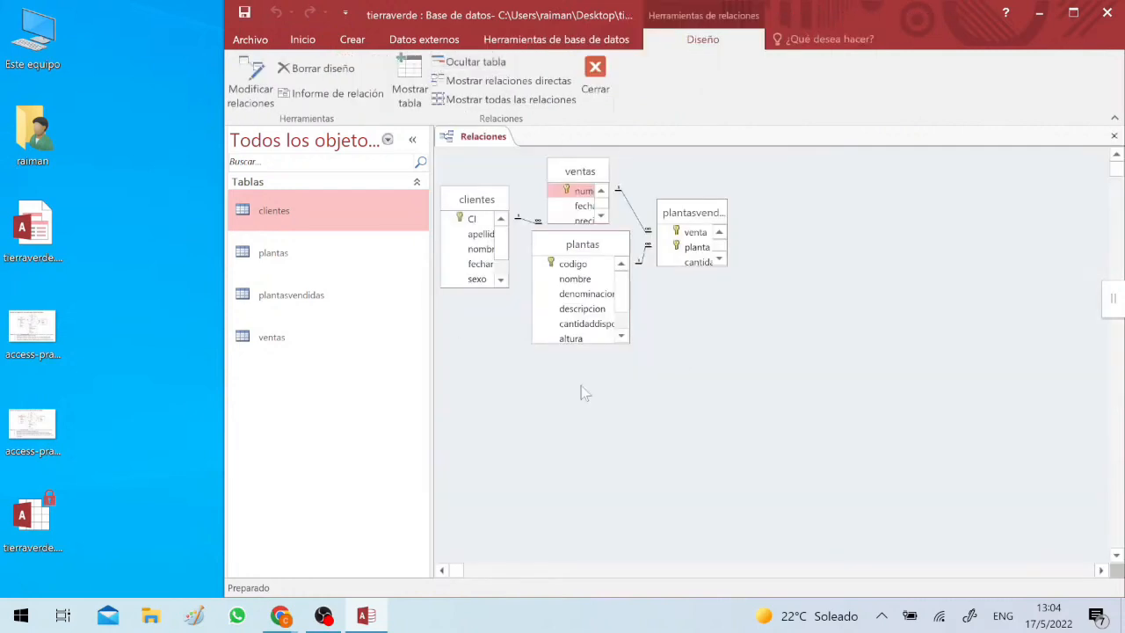
pyautogui.click(39, 342)
pyautogui.doubleClick(39, 342)
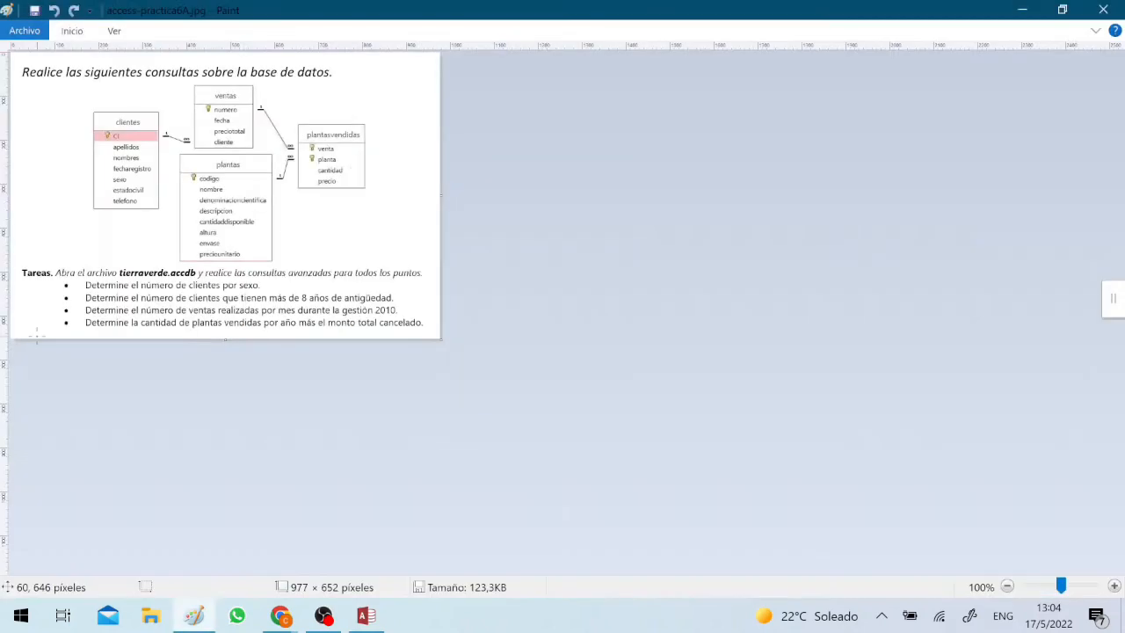
# - Restore the Paint window, shrink it to fit the exercise image at 100% zoom, and move it clear of the relationships diagram
pyautogui.click(1073, 14)
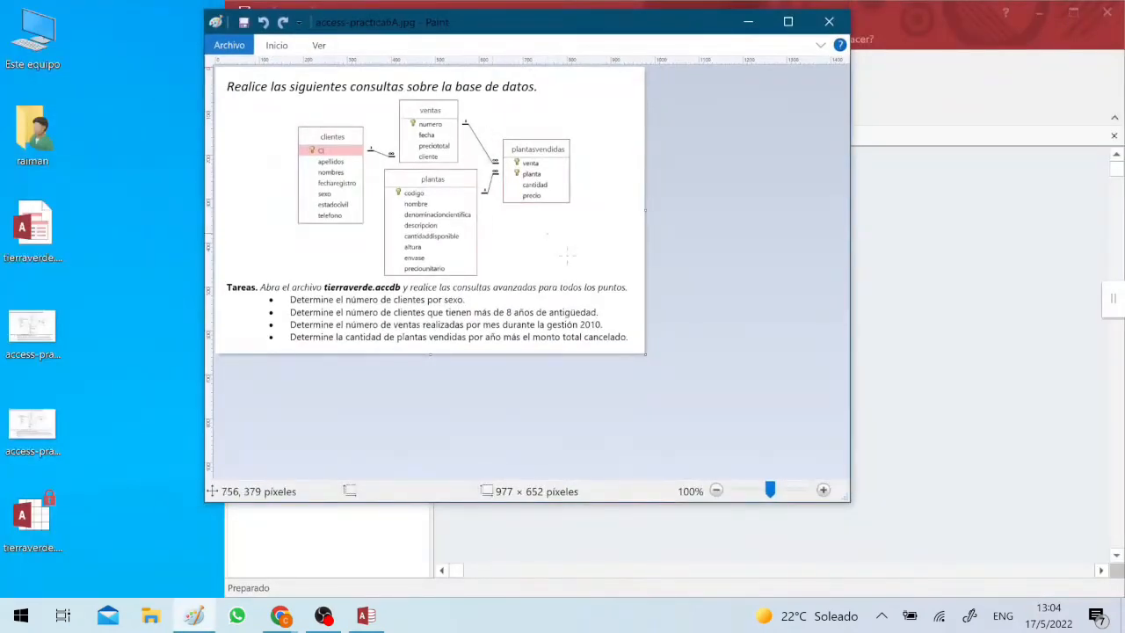
pyautogui.click(823, 491)
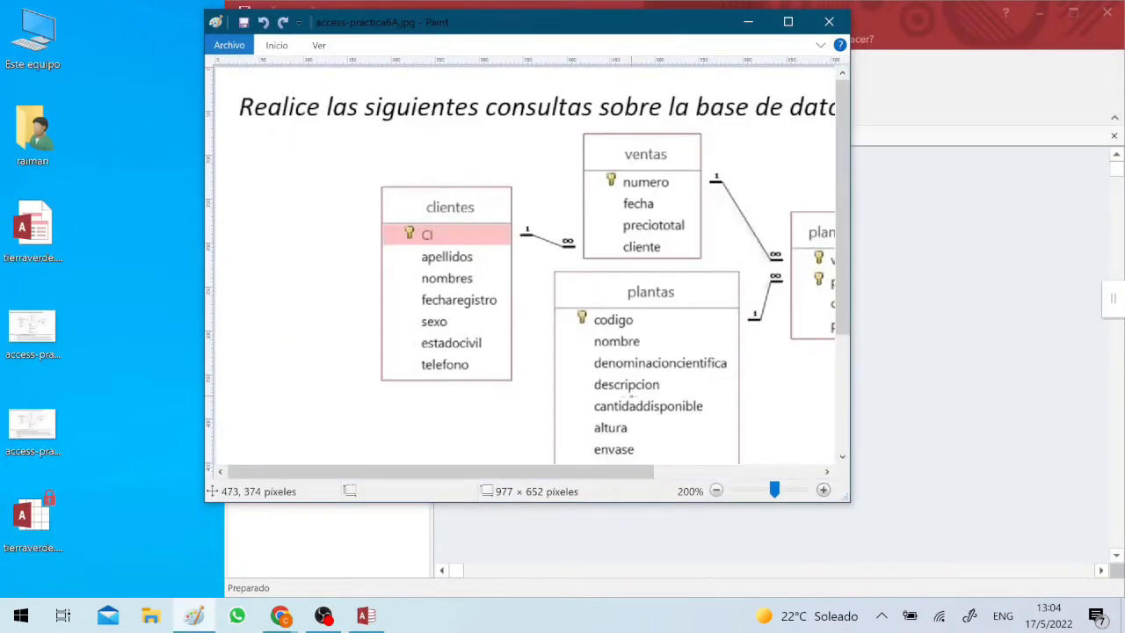
pyautogui.click(717, 490)
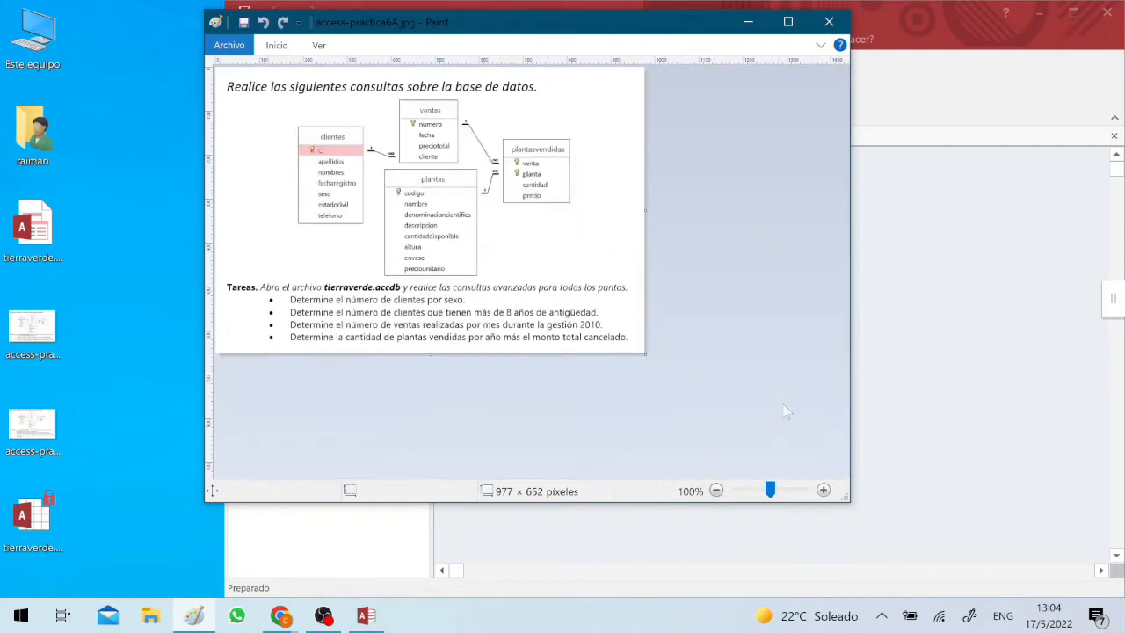
pyautogui.moveTo(848, 500)
pyautogui.mouseDown()
pyautogui.moveTo(784, 452)
pyautogui.moveTo(649, 386)
pyautogui.mouseUp()
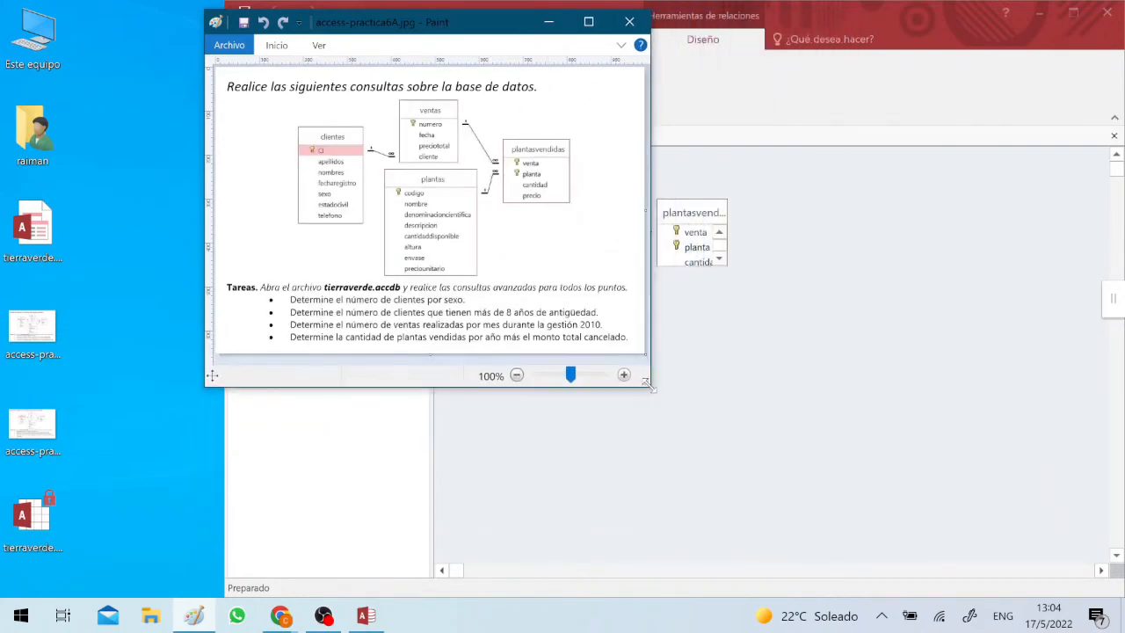
pyautogui.moveTo(383, 22); pyautogui.dragTo(171, 155)
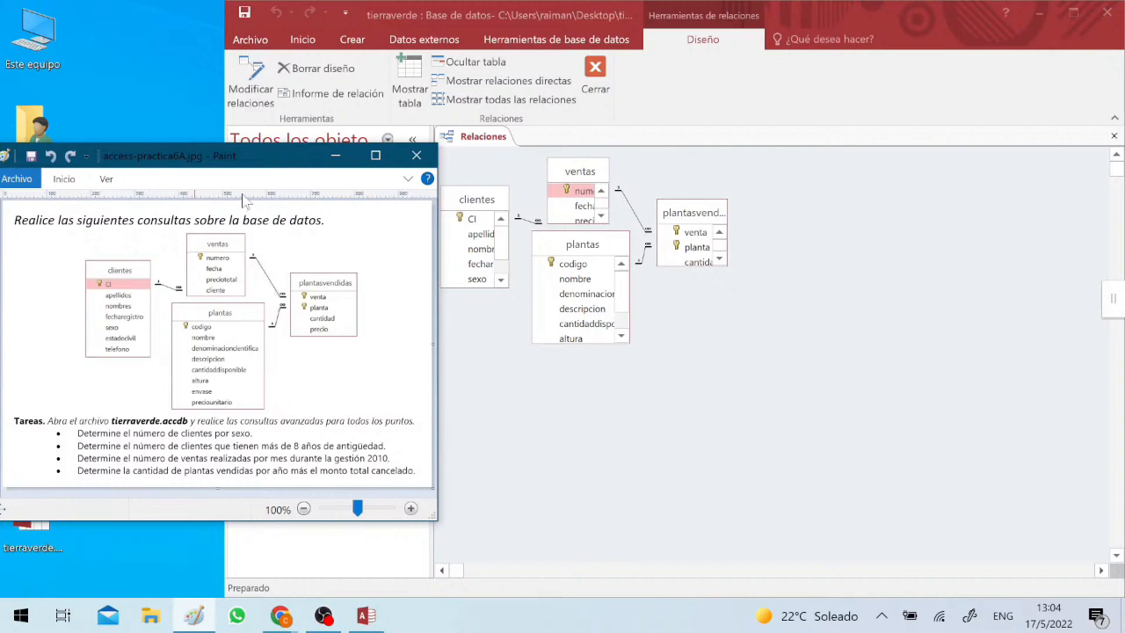
# - Close the relationships diagram in Access and create a new design-view query based on the clientes table
pyautogui.click(1114, 137)
pyautogui.click(1114, 137)
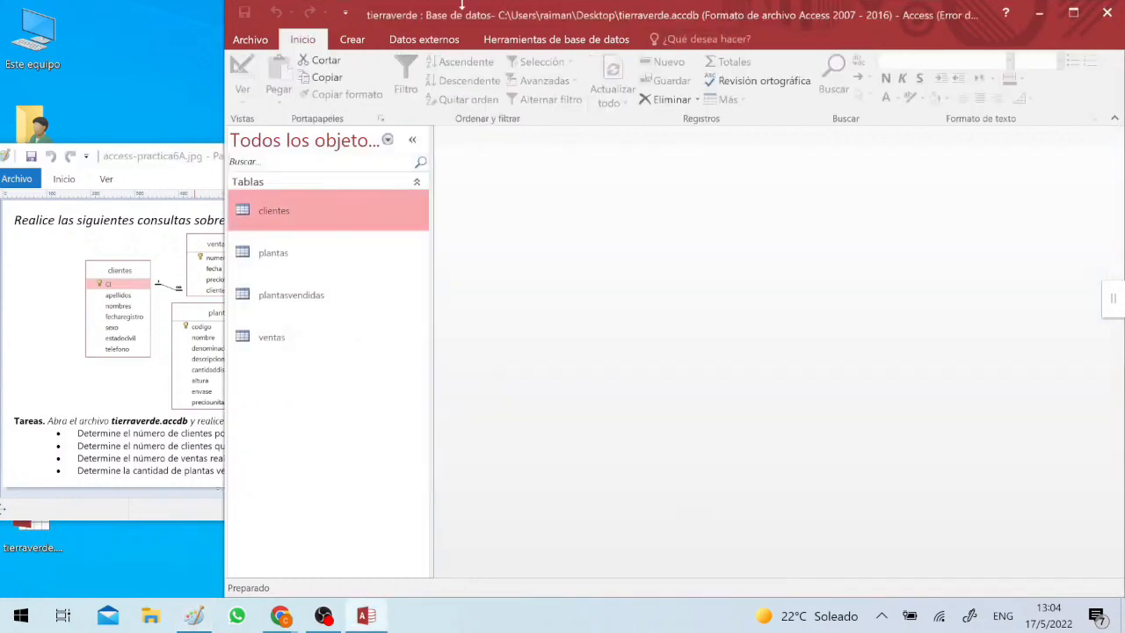
pyautogui.click(352, 40)
pyautogui.click(512, 98)
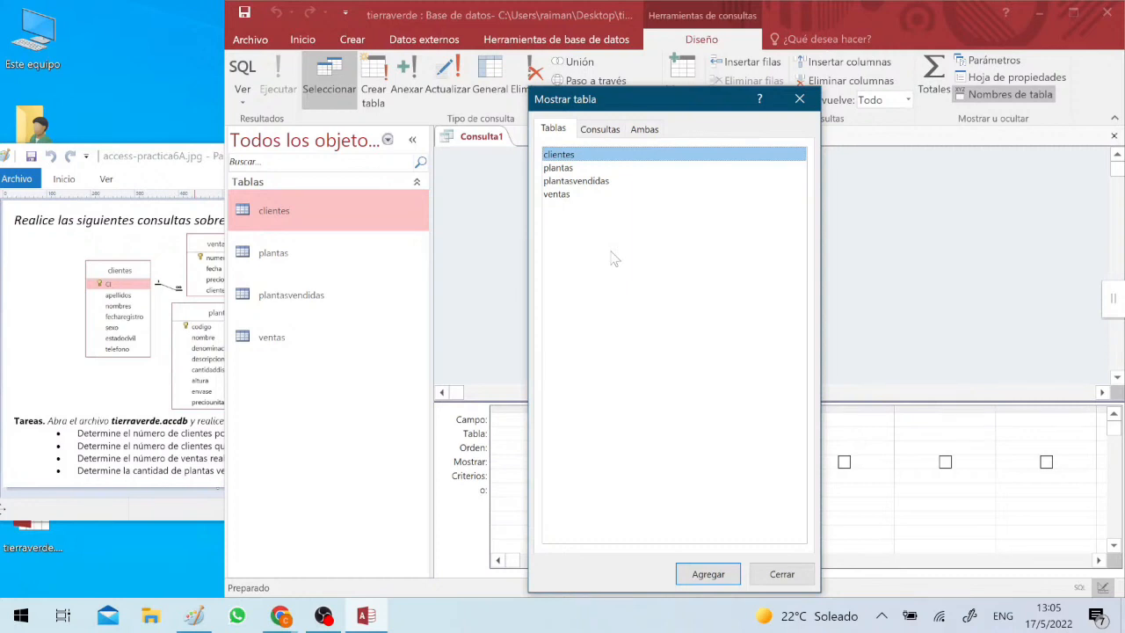
pyautogui.click(167, 156)
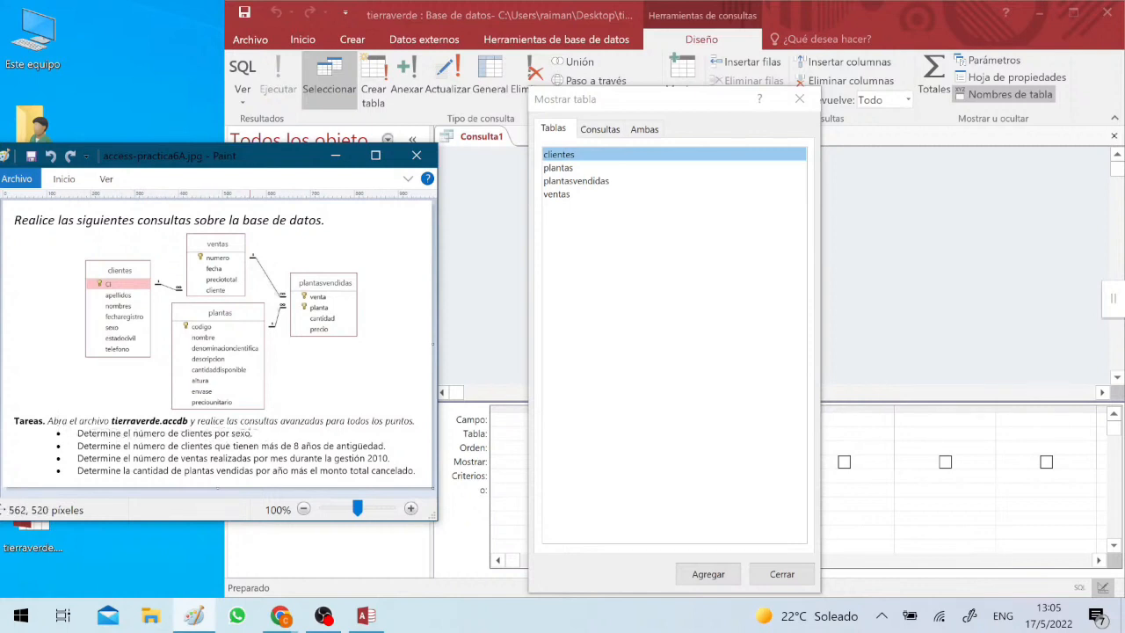
pyautogui.click(571, 161)
pyautogui.doubleClick(570, 159)
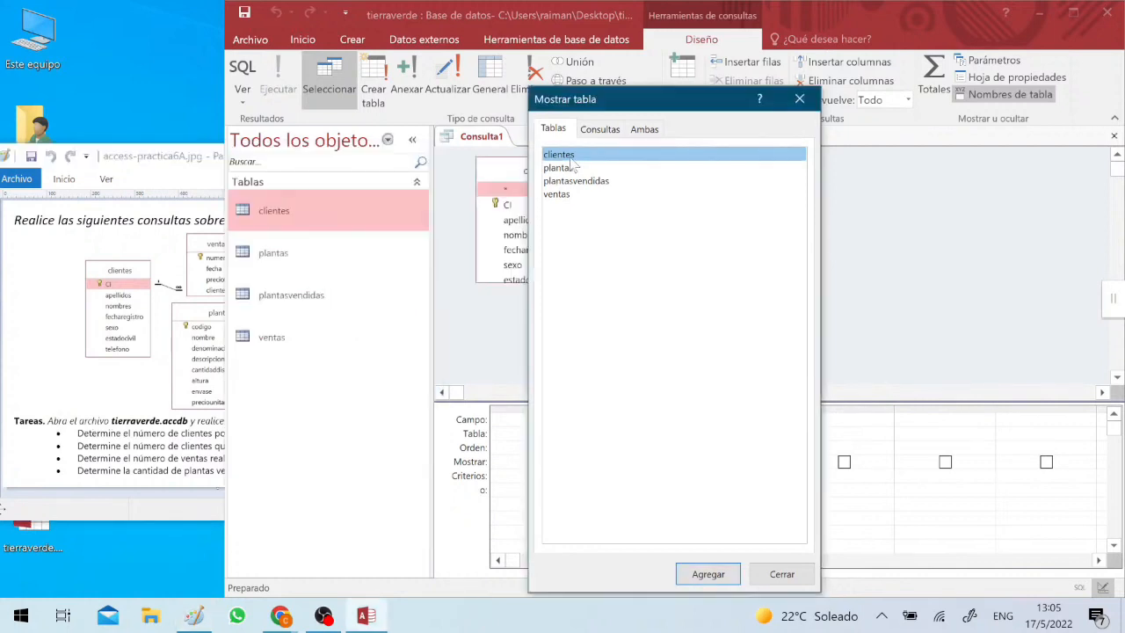
pyautogui.click(780, 574)
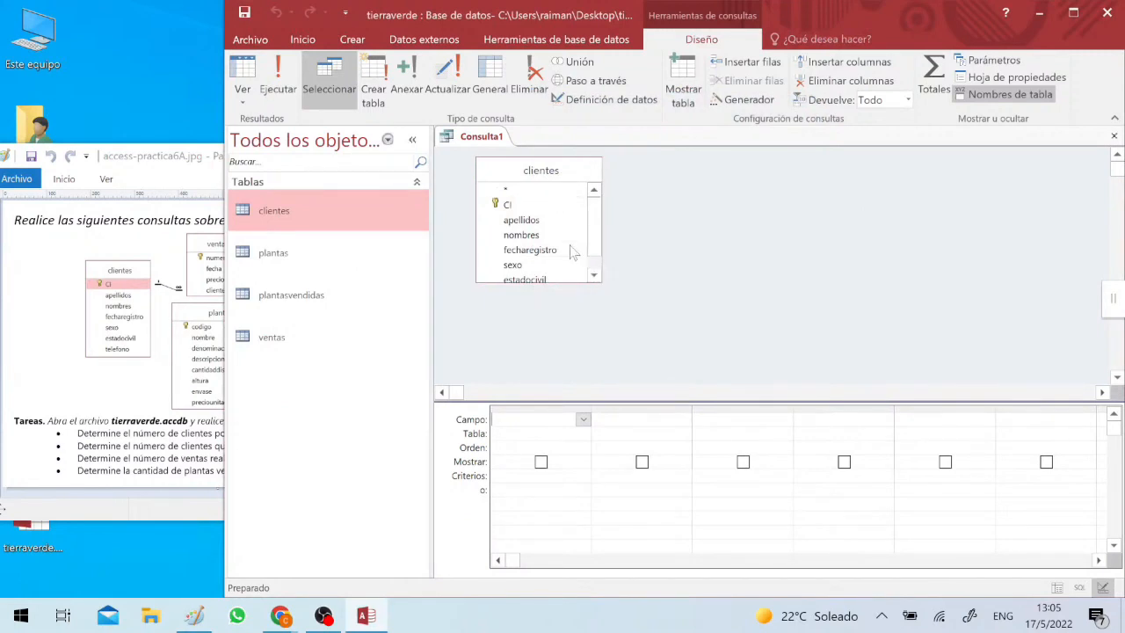
# - Add the apellidos, nombres and sexo fields of clientes to the query and run it
pyautogui.moveTo(521, 220); pyautogui.dragTo(567, 443)
pyautogui.moveTo(526, 239); pyautogui.dragTo(638, 435)
pyautogui.moveTo(513, 266); pyautogui.dragTo(761, 457)
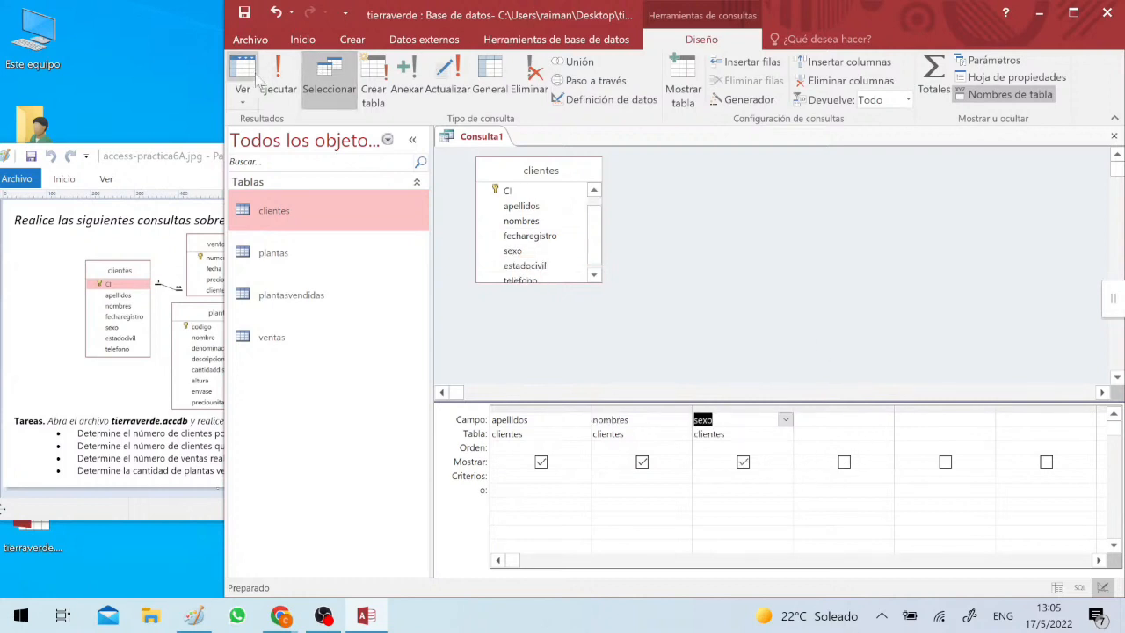
pyautogui.click(278, 77)
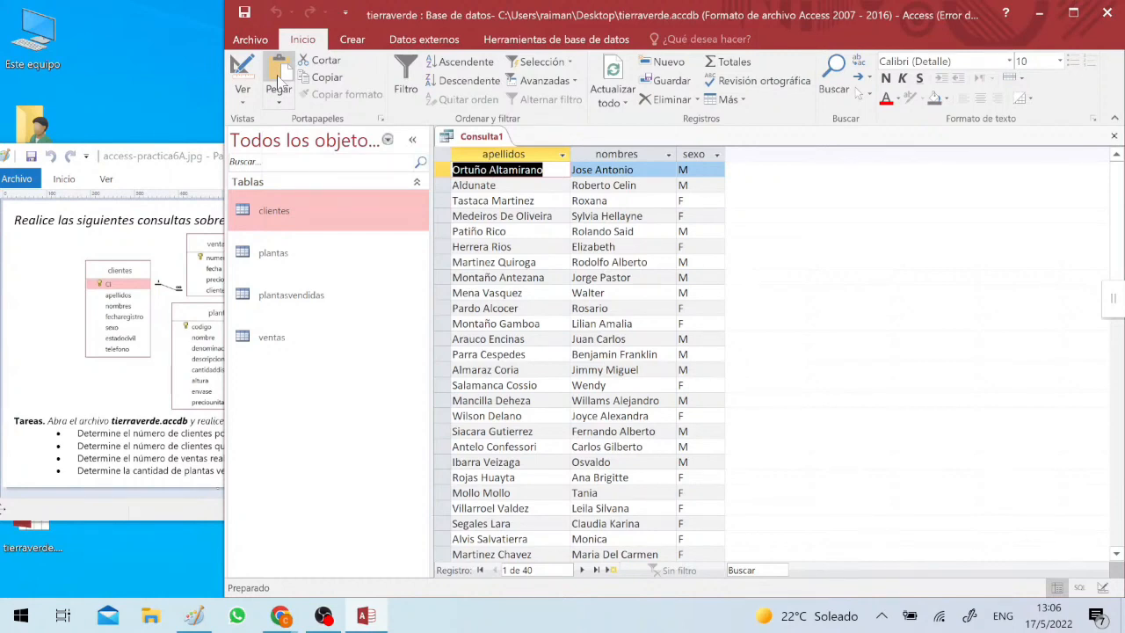
# - Return the query to design view, add the Total row and browse the aggregate options for the sexo field
pyautogui.click(238, 75)
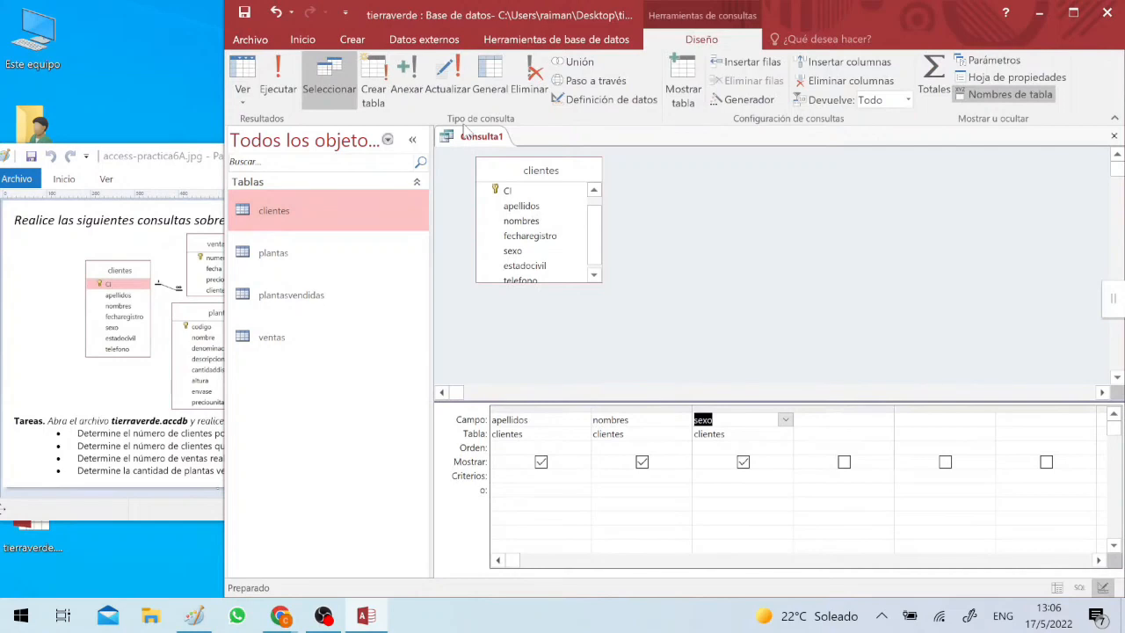
pyautogui.click(926, 76)
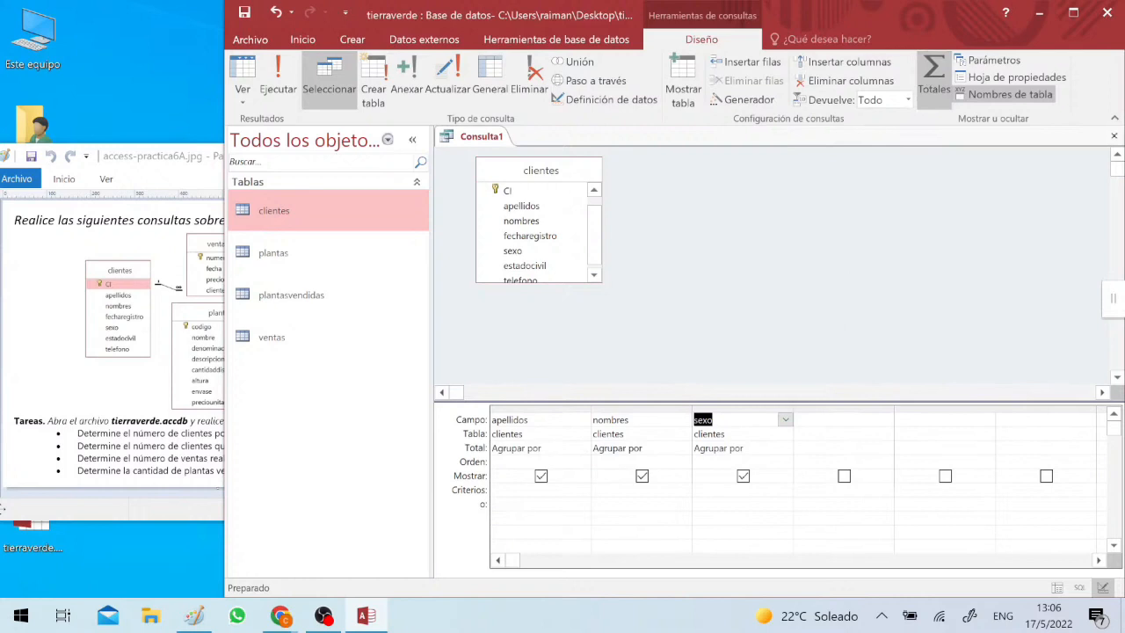
pyautogui.click(787, 449)
pyautogui.click(786, 448)
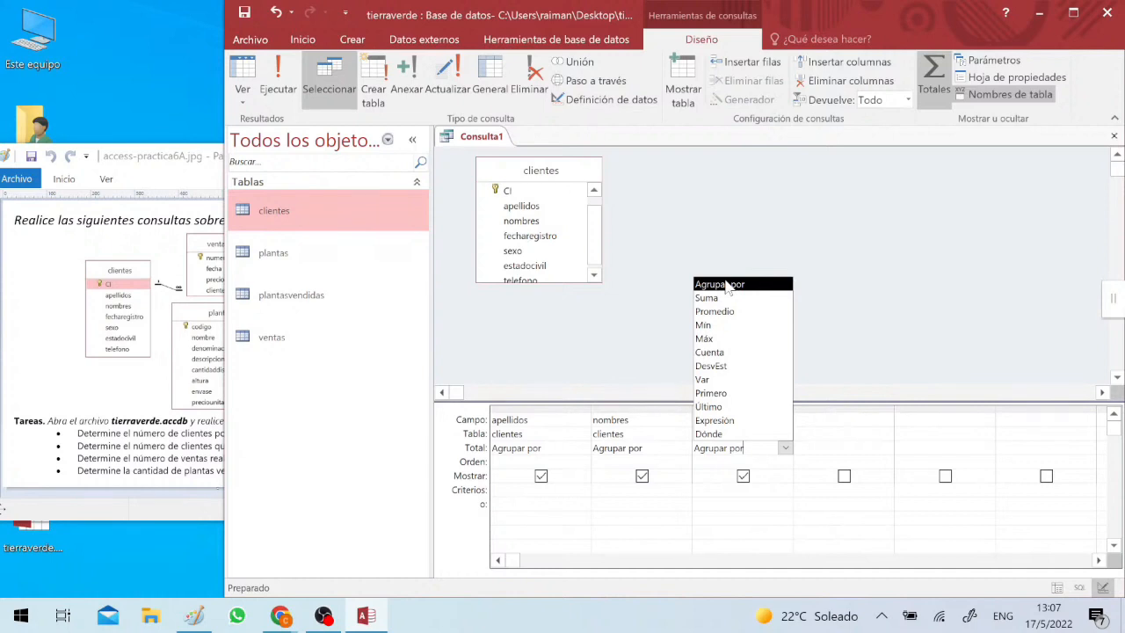
pyautogui.press('Down')
pyautogui.press('Down')
pyautogui.press('Down')
pyautogui.press('Down')
pyautogui.press('Down')
pyautogui.press('Down')
pyautogui.press('Down')
pyautogui.press('Down')
pyautogui.press('Down')
pyautogui.press('Down')
pyautogui.press('Down')
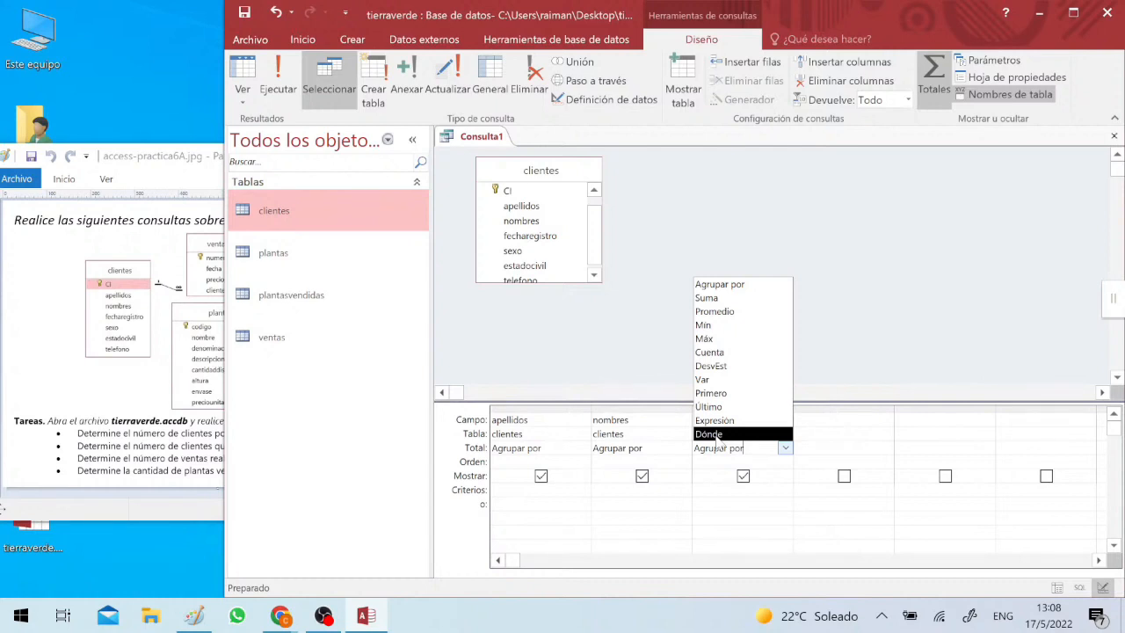
# - Remove the apellidos and nombres columns from the query grid
pyautogui.click(678, 419)
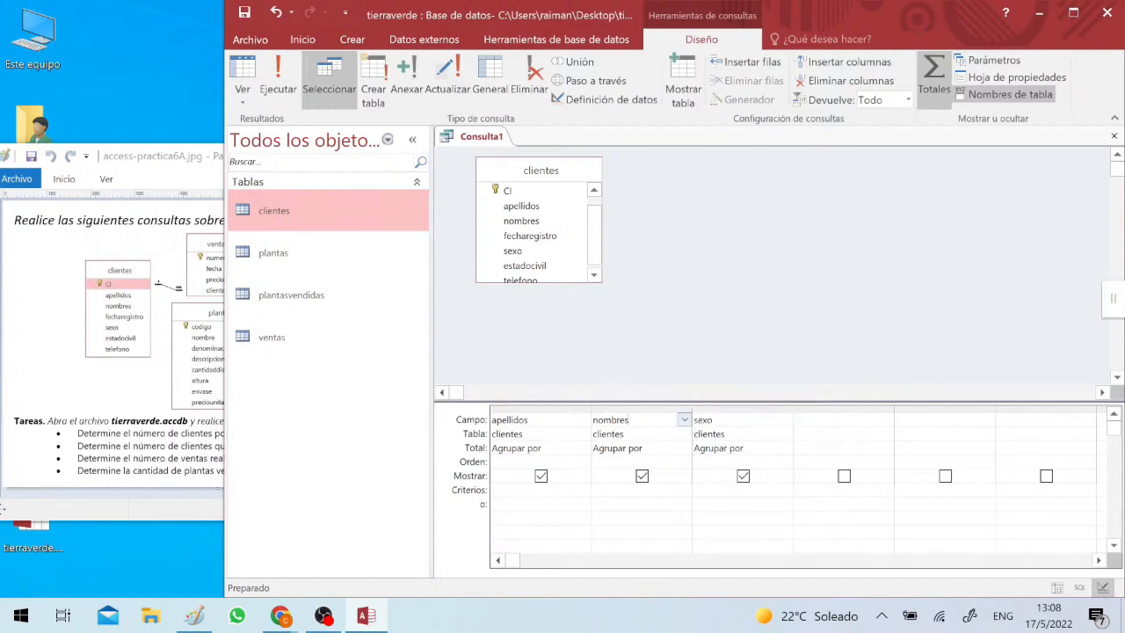
pyautogui.click(597, 411)
pyautogui.keyDown('shift'); pyautogui.click(551, 408); pyautogui.keyUp('shift')
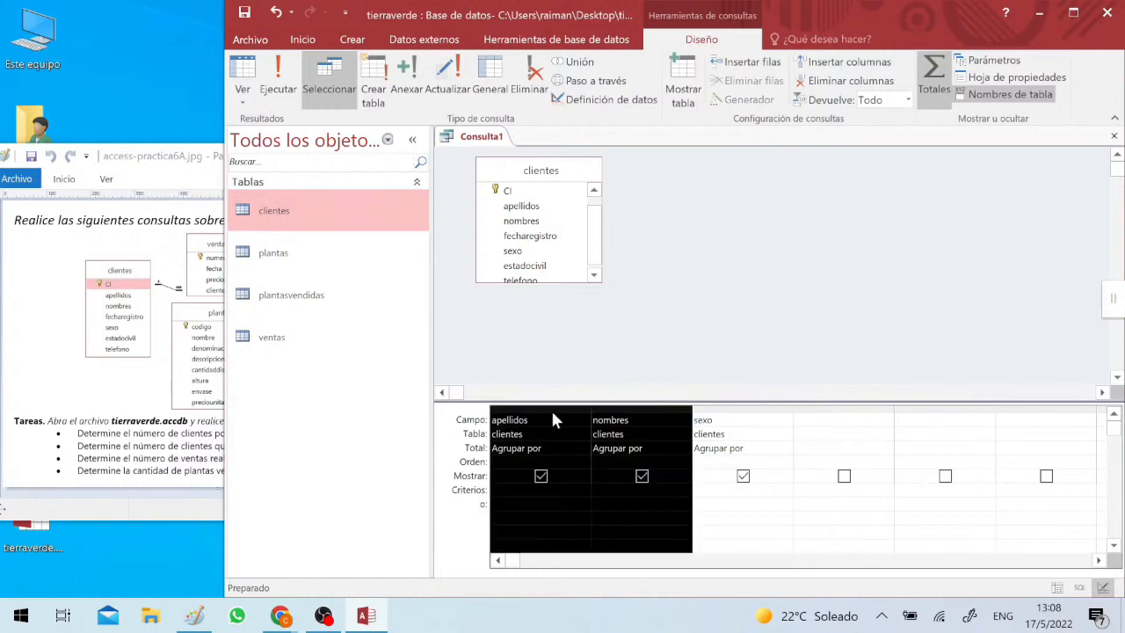
pyautogui.press('Delete')
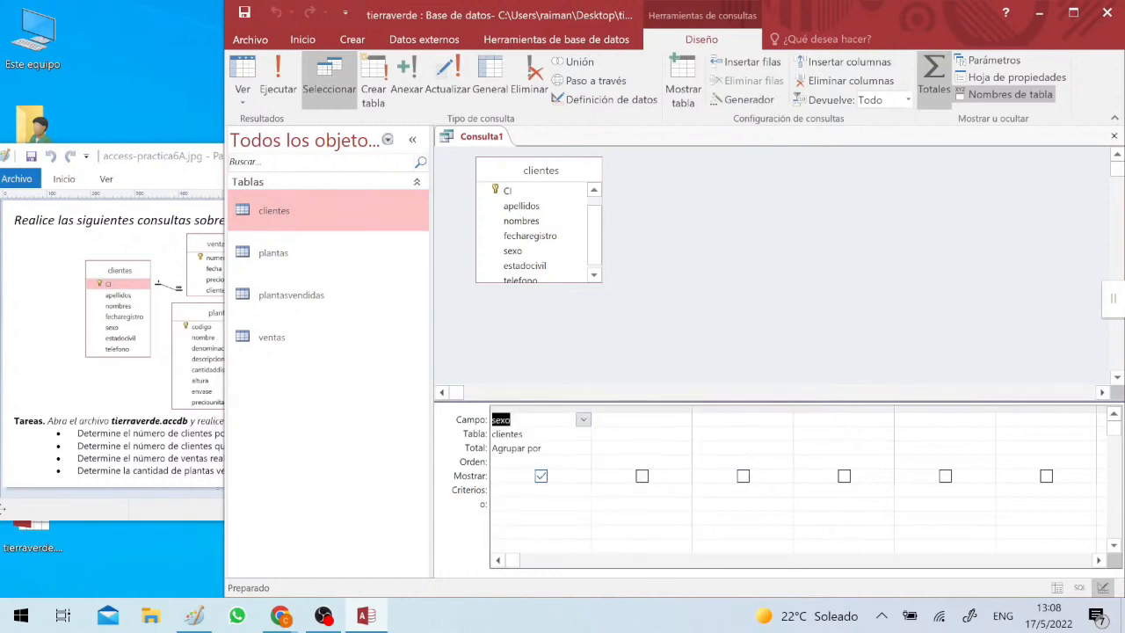
# - Add the CI field of clientes beside the grouped sexo column and set its total to Cuenta
pyautogui.click(511, 447)
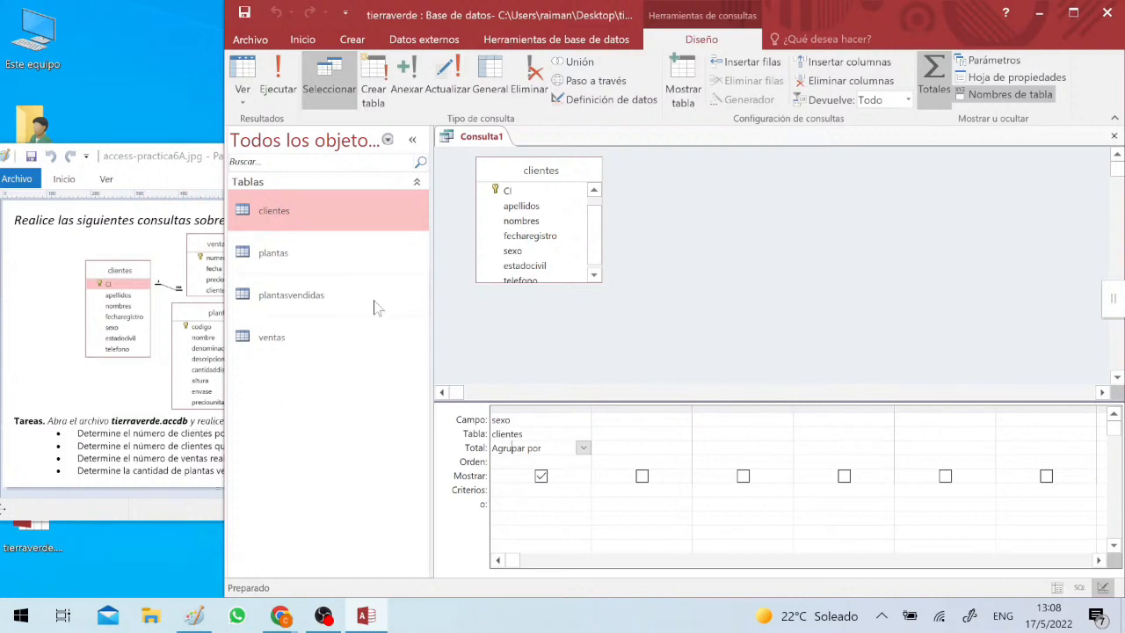
pyautogui.click(594, 187)
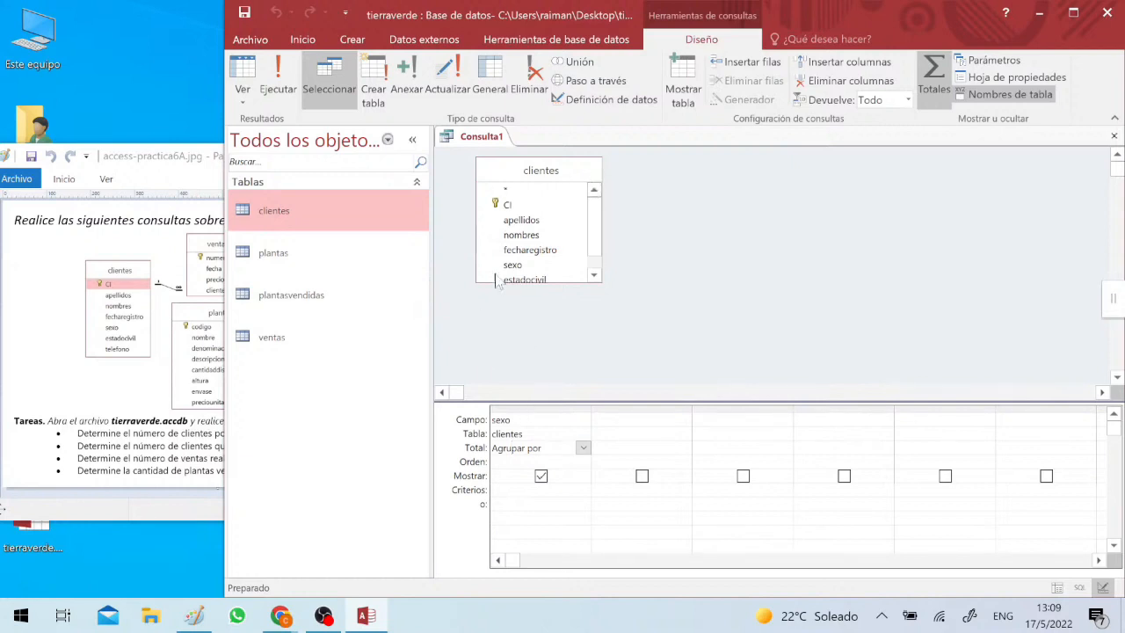
pyautogui.moveTo(512, 206); pyautogui.dragTo(651, 422)
pyautogui.click(685, 448)
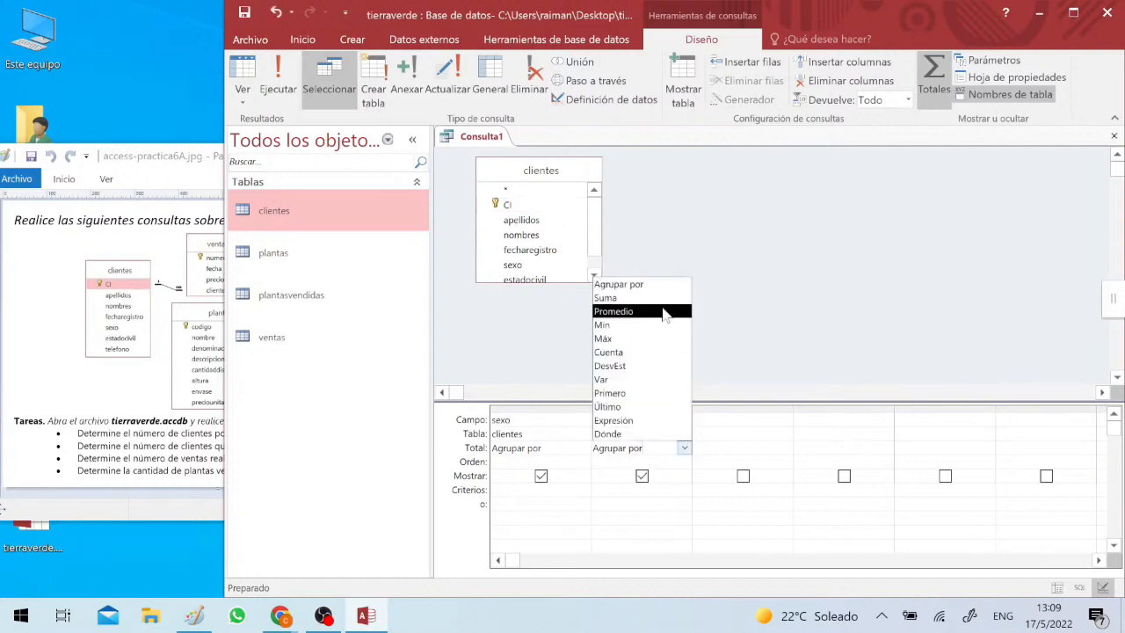
pyautogui.click(645, 353)
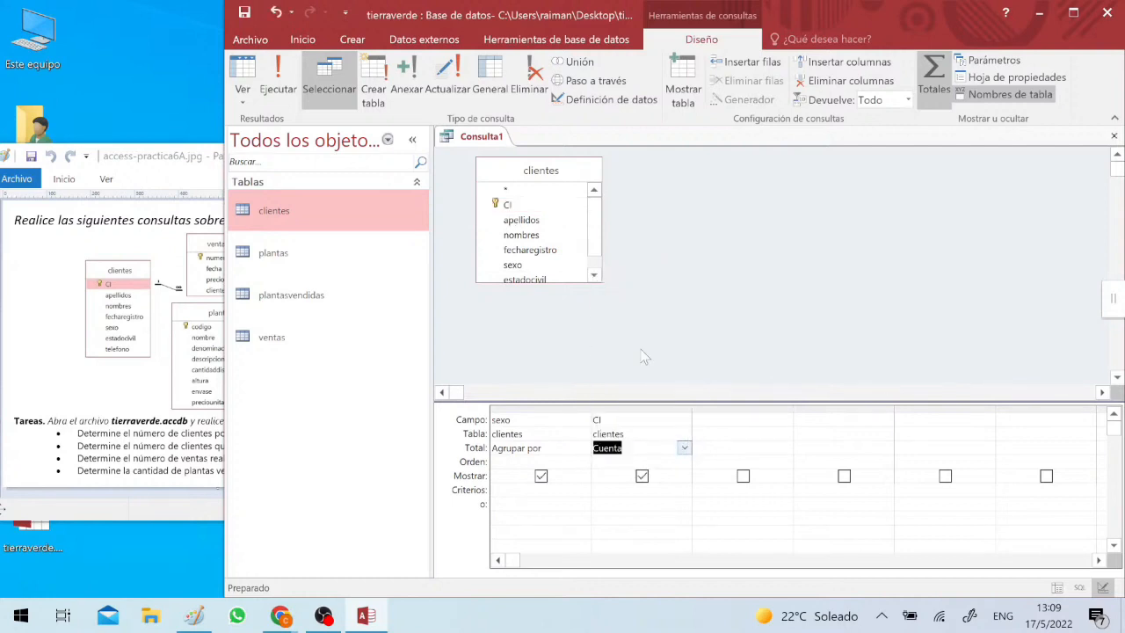
# - Fit the widths of the sexo and CI columns in the query grid to their contents
pyautogui.click(516, 407)
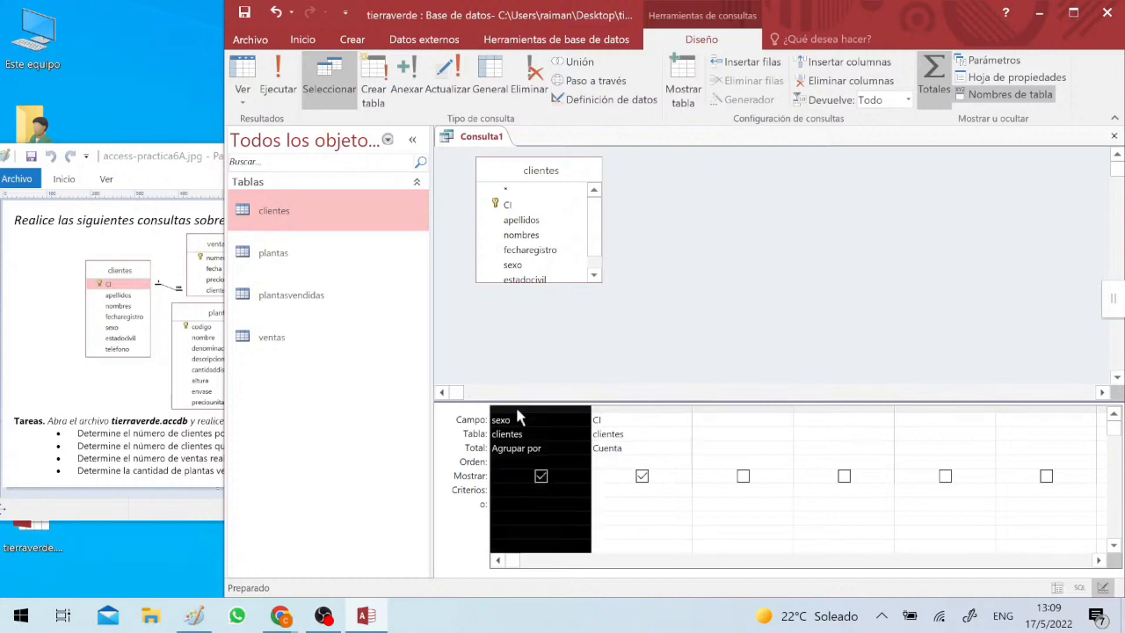
pyautogui.click(606, 409)
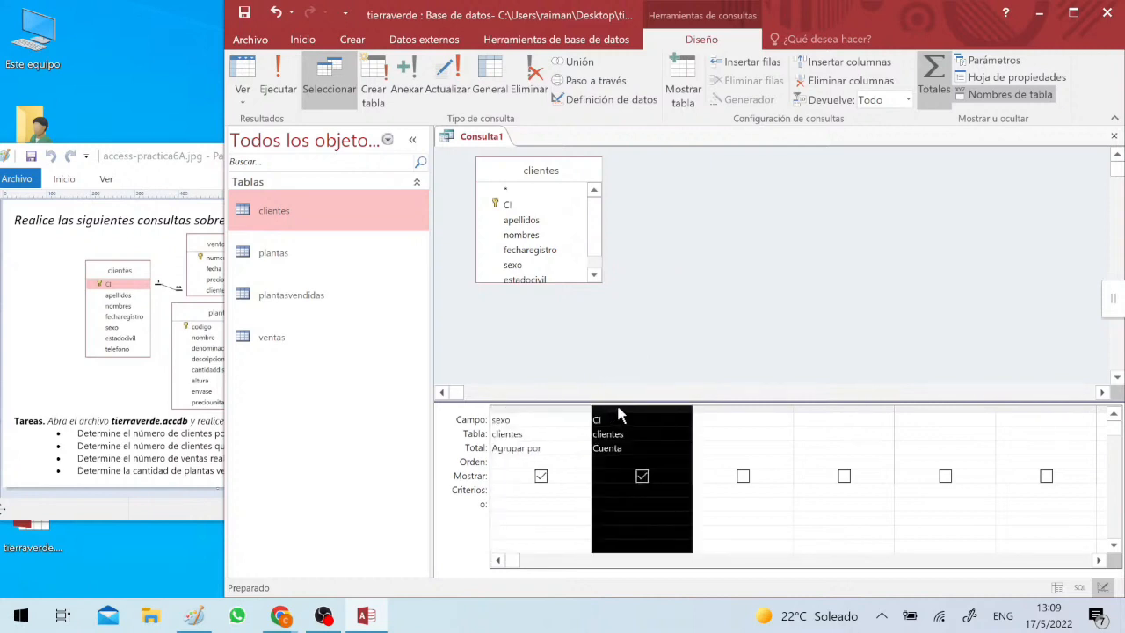
pyautogui.click(573, 409)
pyautogui.keyDown('shift'); pyautogui.click(629, 411); pyautogui.keyUp('shift')
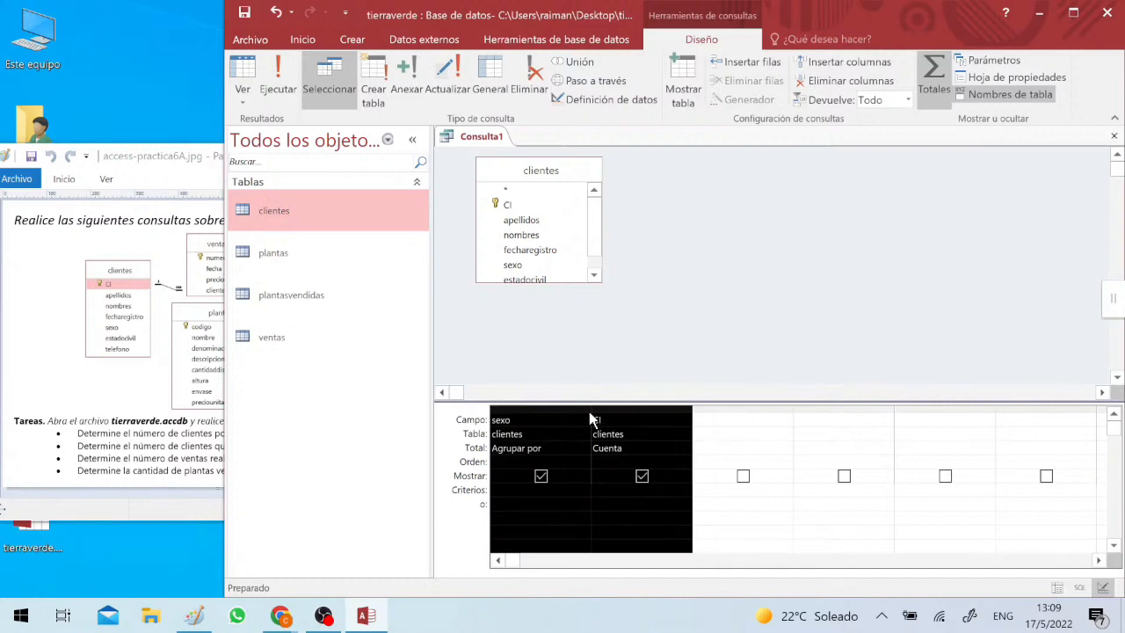
# - Run the query and check the number of clients counted for each sex
pyautogui.click(278, 107)
pyautogui.click(543, 185)
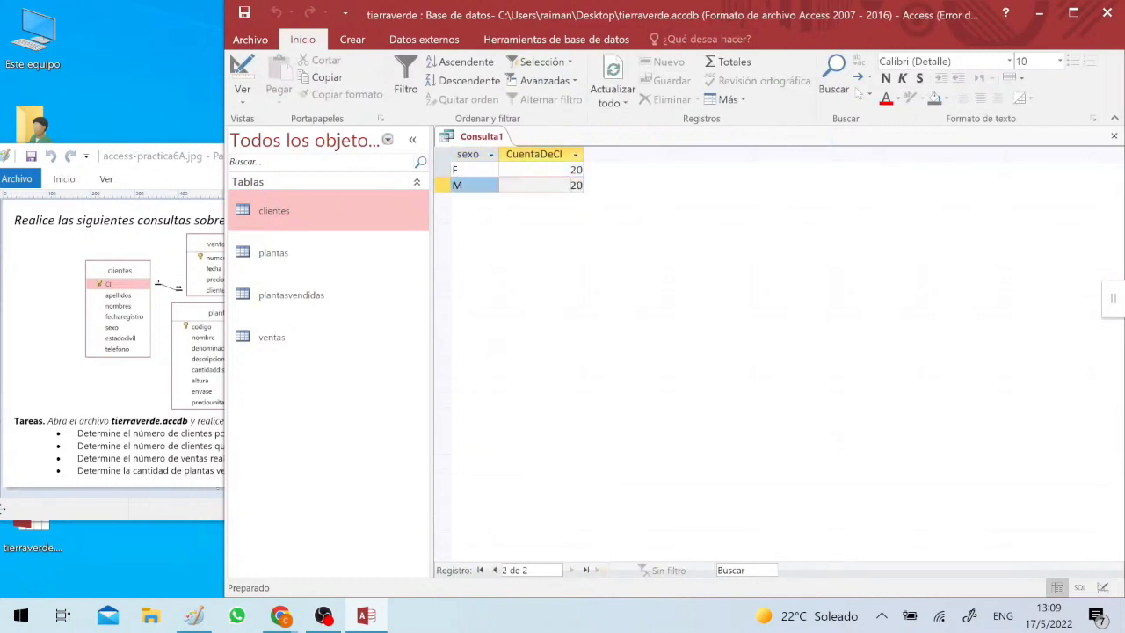
pyautogui.click(543, 171)
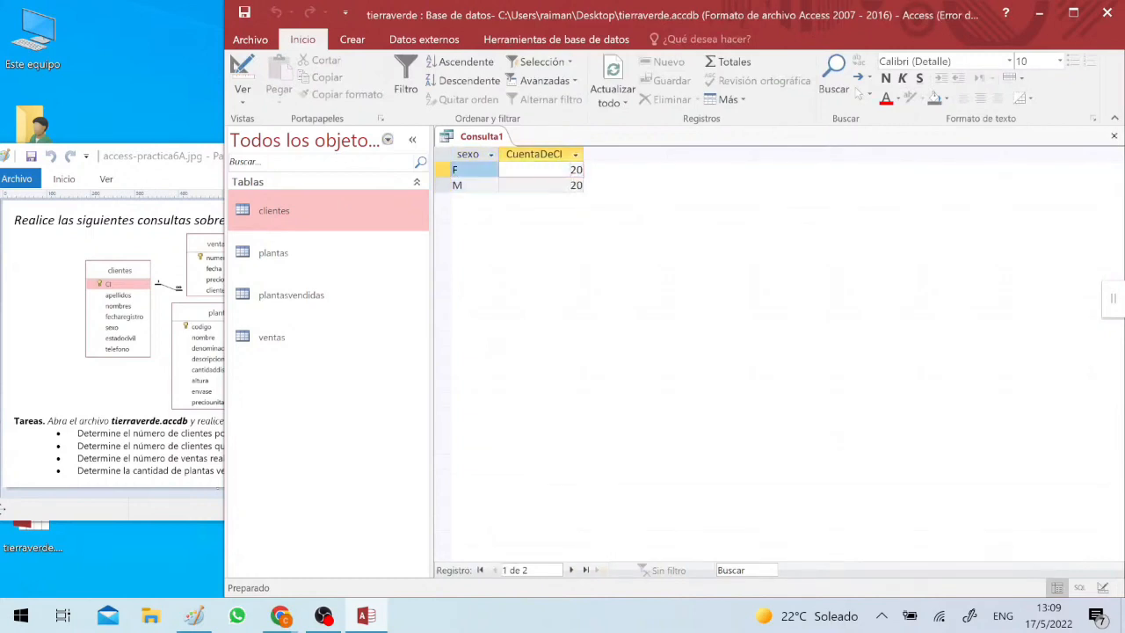
pyautogui.click(534, 186)
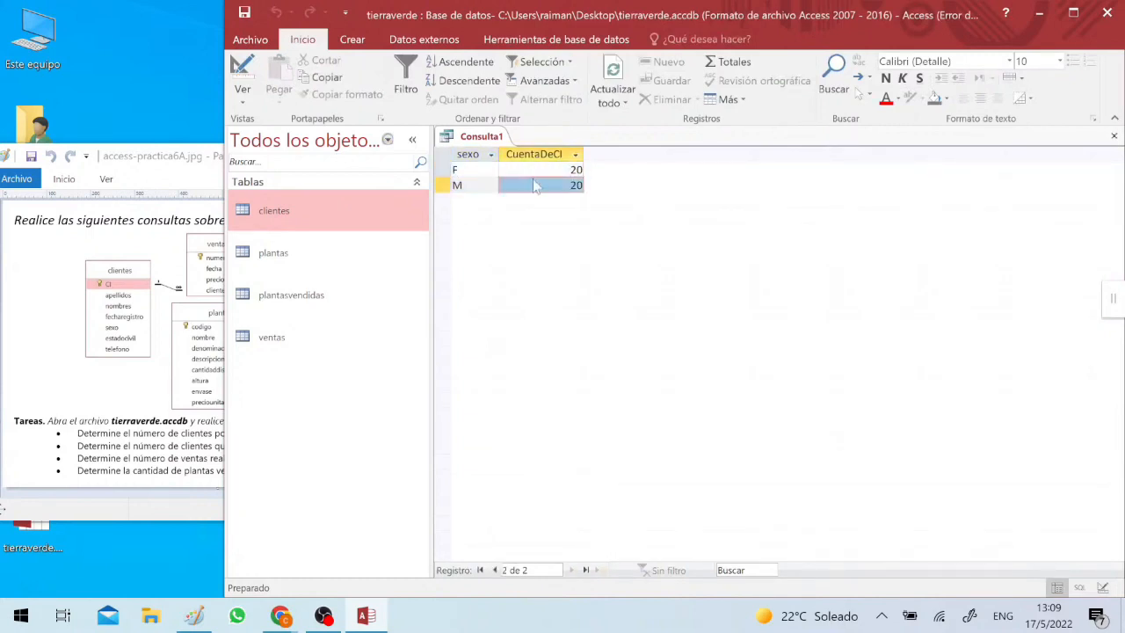
# - Return to design view and add the estadocivil field as a hidden column with its total set to Dónde
pyautogui.doubleClick(253, 74)
pyautogui.click(254, 77)
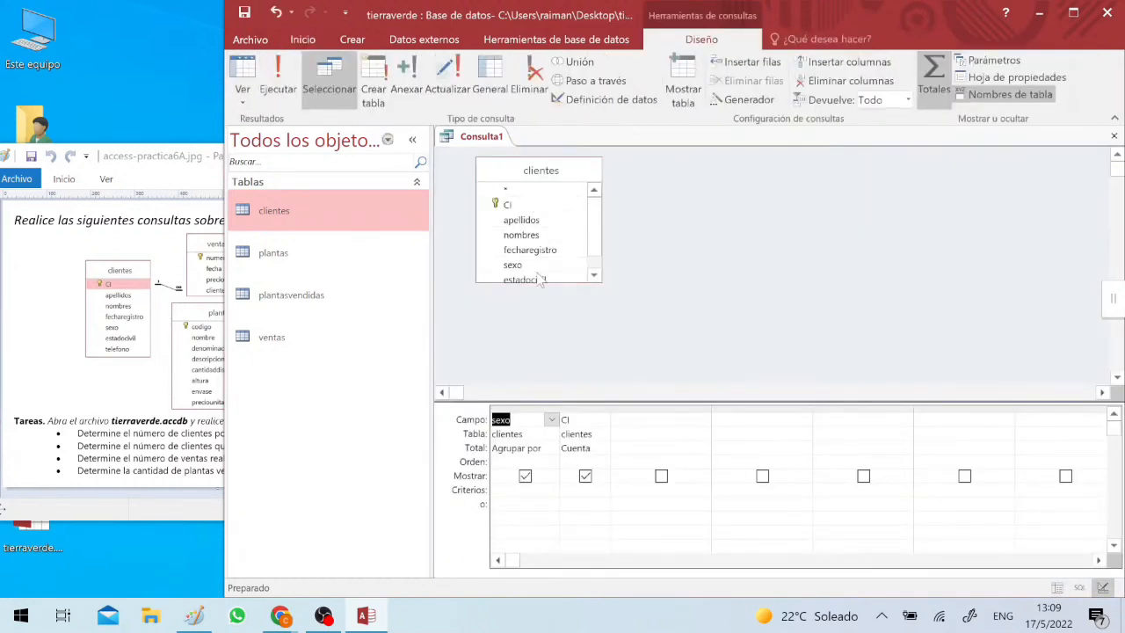
pyautogui.moveTo(539, 280); pyautogui.dragTo(650, 466)
pyautogui.click(661, 475)
pyautogui.click(703, 448)
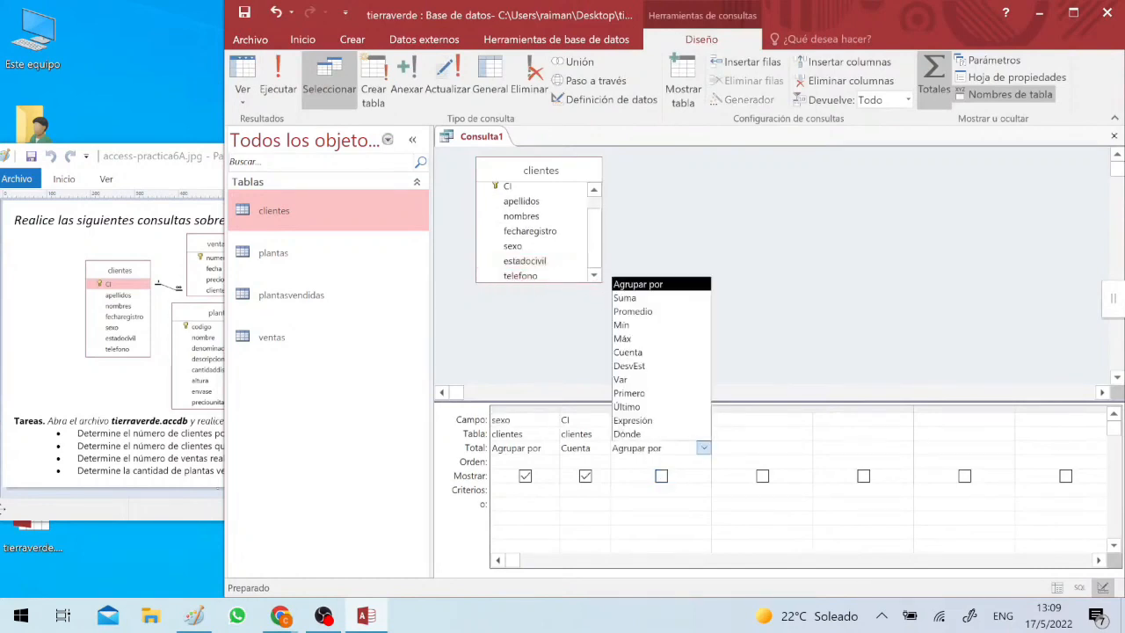
pyautogui.click(661, 435)
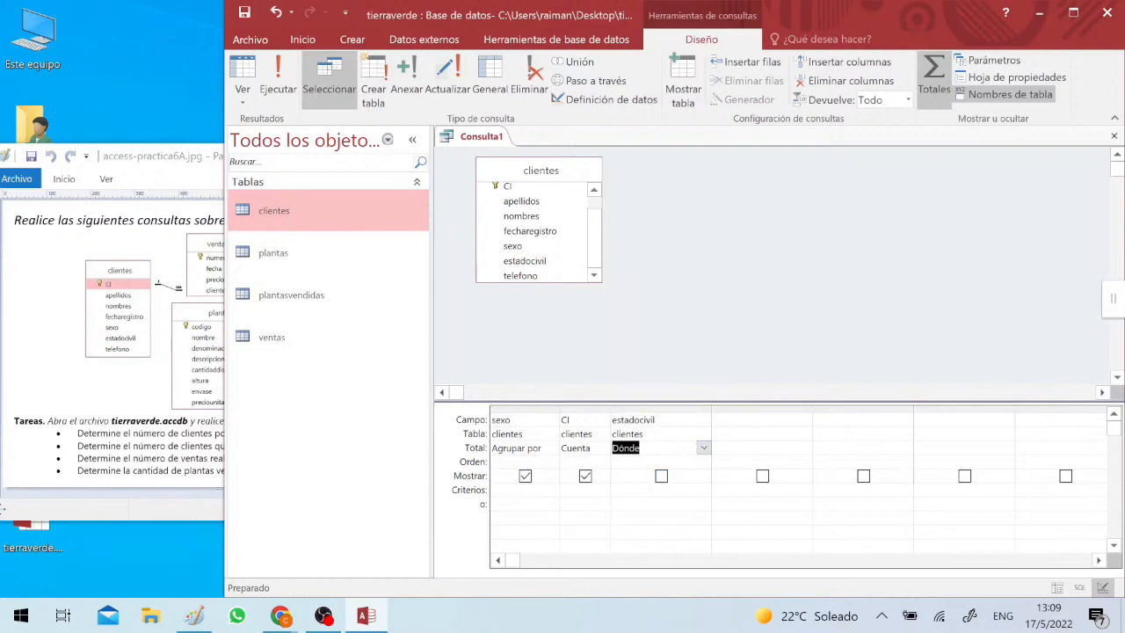
# - Filter the estadocivil column with the criterion "C", keep it hidden, and run the query to check the counts
pyautogui.click(612, 492)
pyautogui.write('C')
pyautogui.click(612, 518)
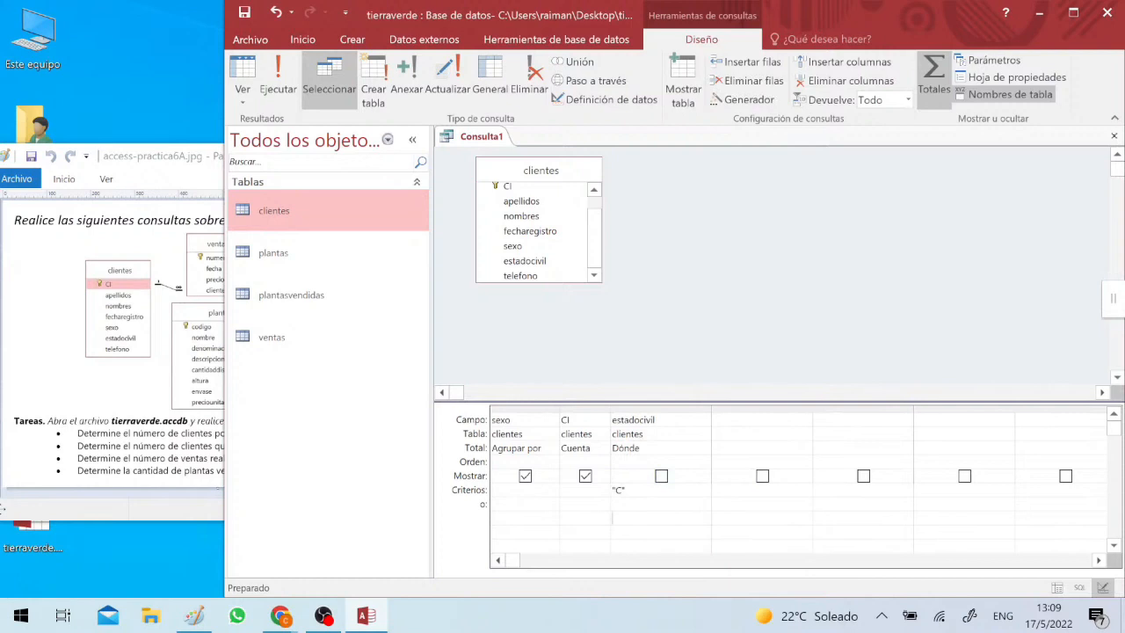
pyautogui.click(661, 475)
pyautogui.click(661, 475)
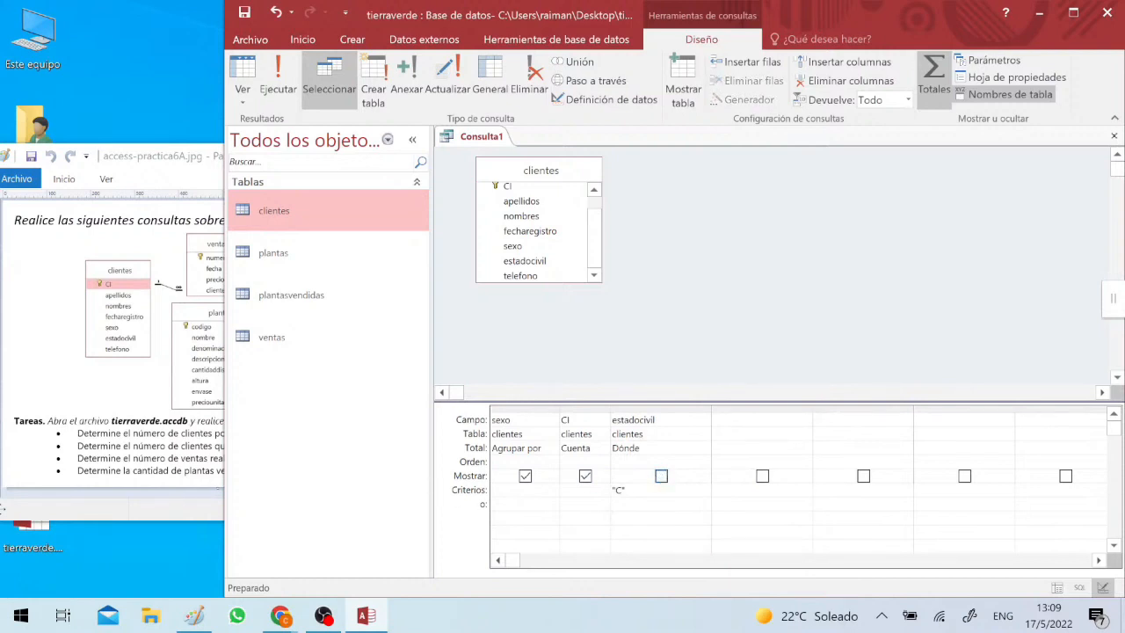
pyautogui.click(293, 75)
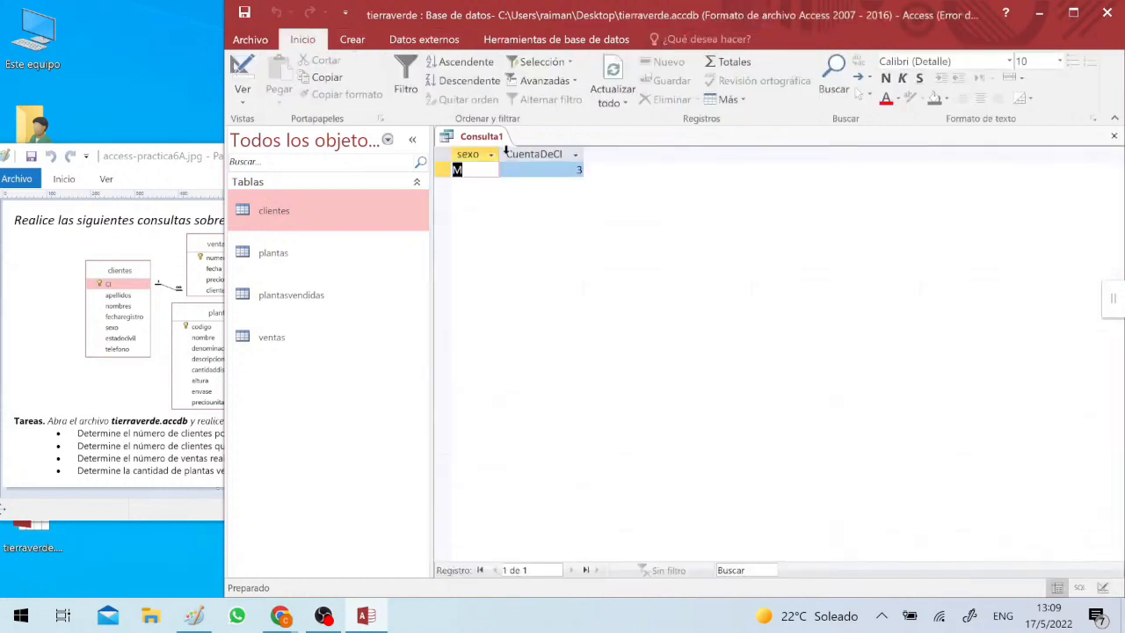
pyautogui.click(519, 171)
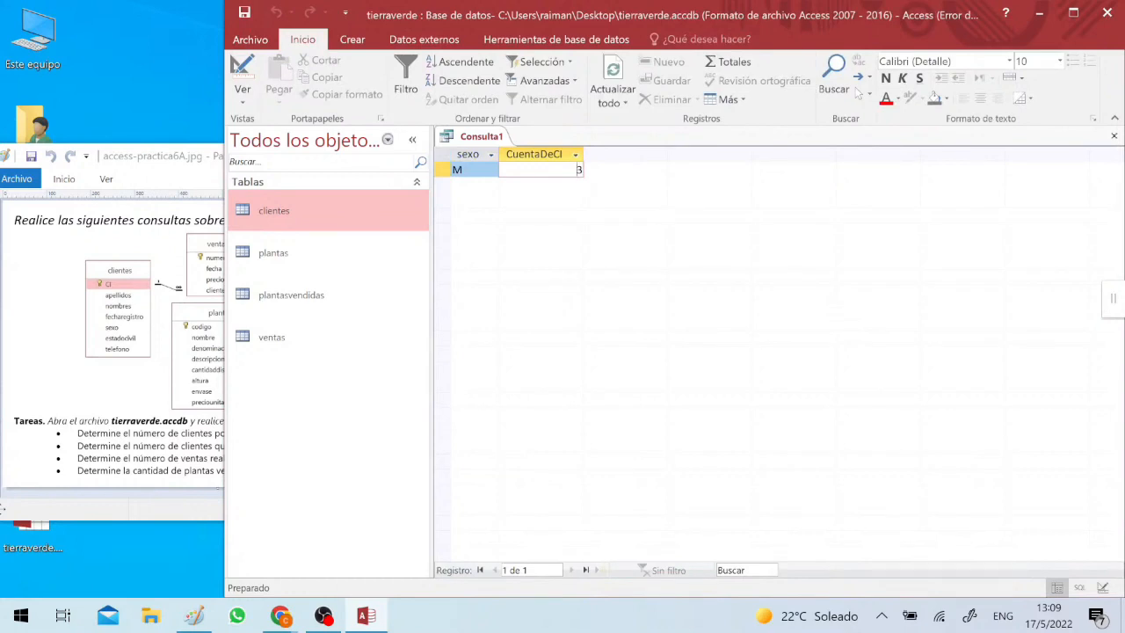
# - Change the estadocivil criterion to "S" in design view and rerun the query to check the counts by sex
pyautogui.click(240, 72)
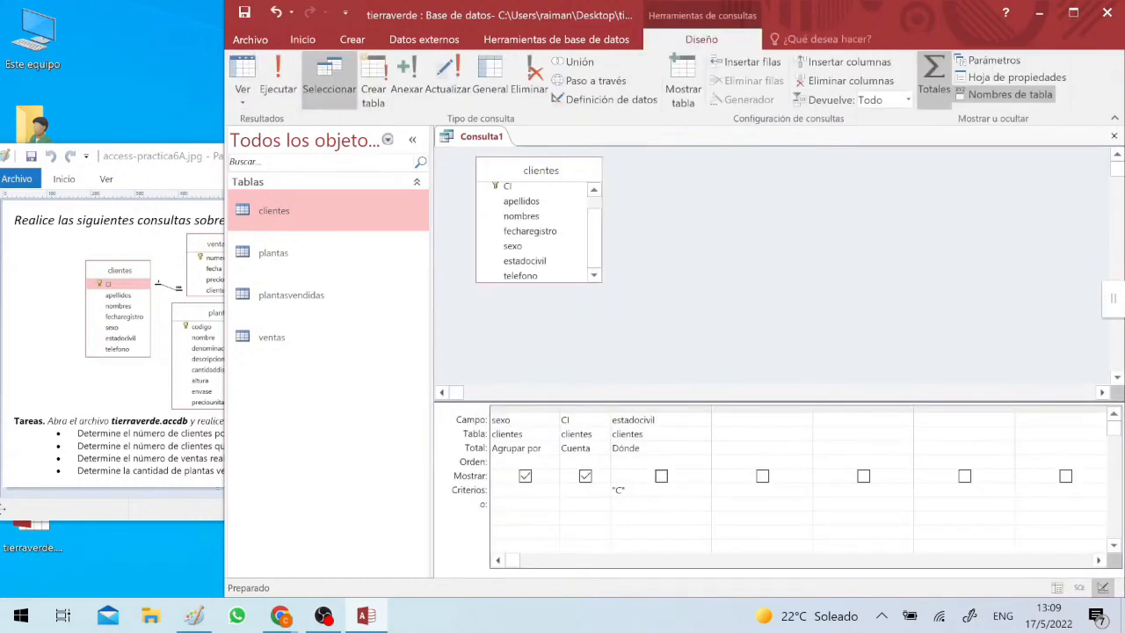
pyautogui.doubleClick(618, 490)
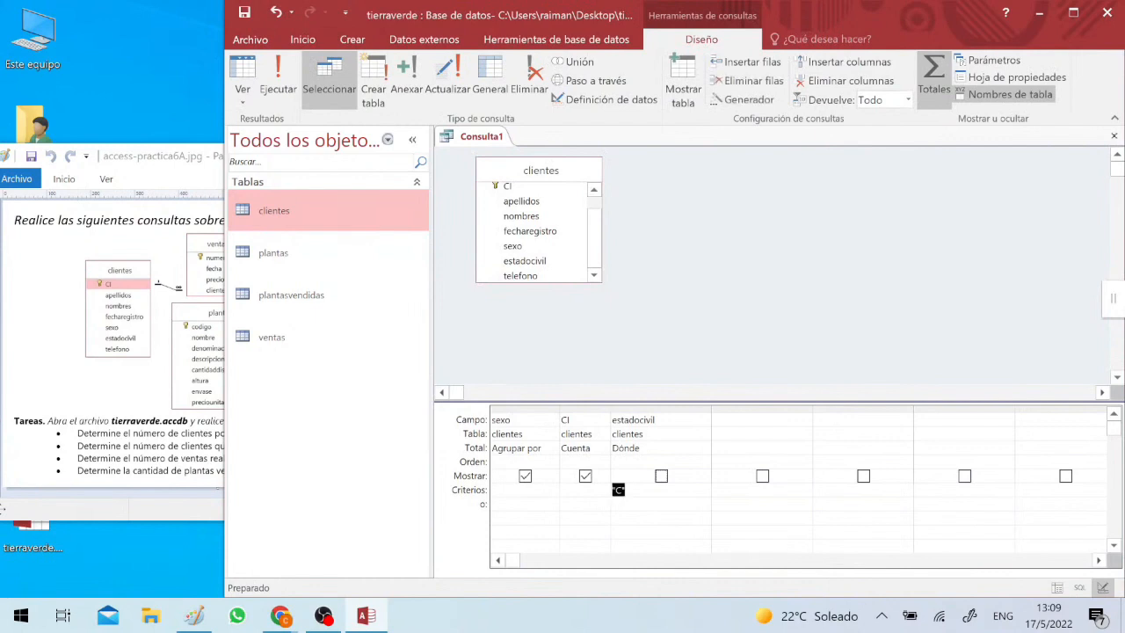
pyautogui.write('S')
pyautogui.click(613, 517)
pyautogui.click(278, 77)
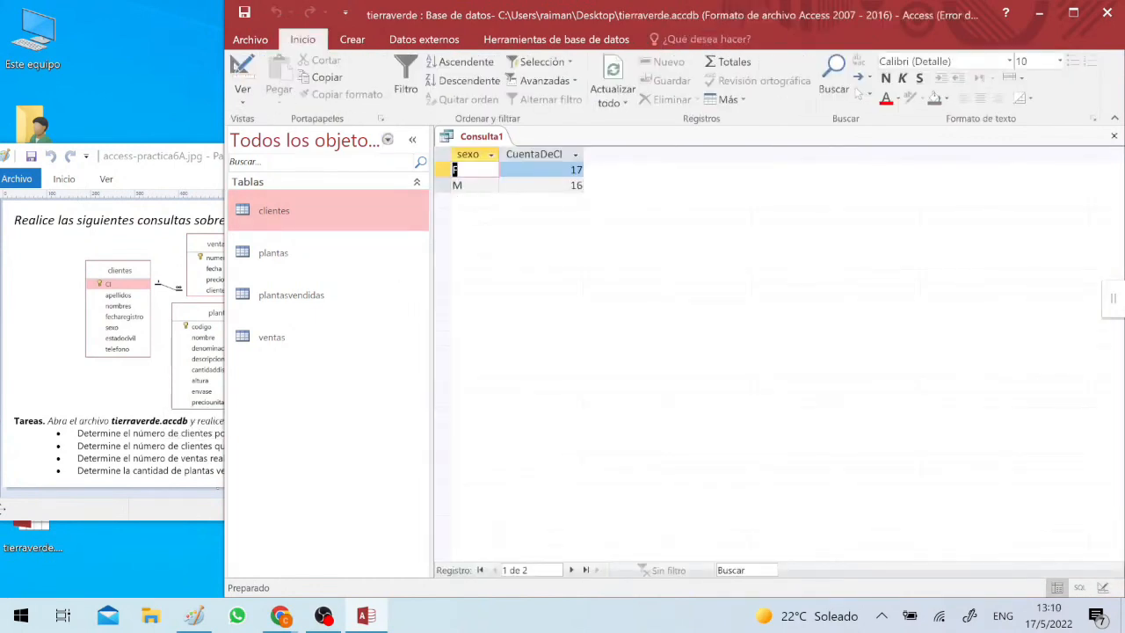
pyautogui.moveTo(443, 169); pyautogui.dragTo(443, 185)
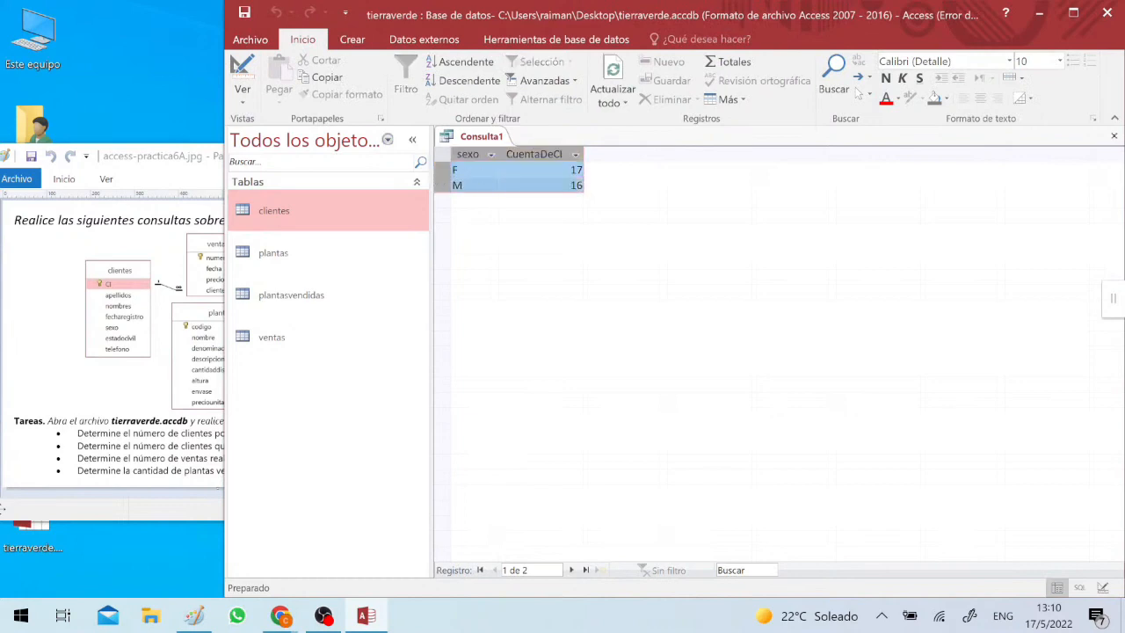
pyautogui.click(478, 170)
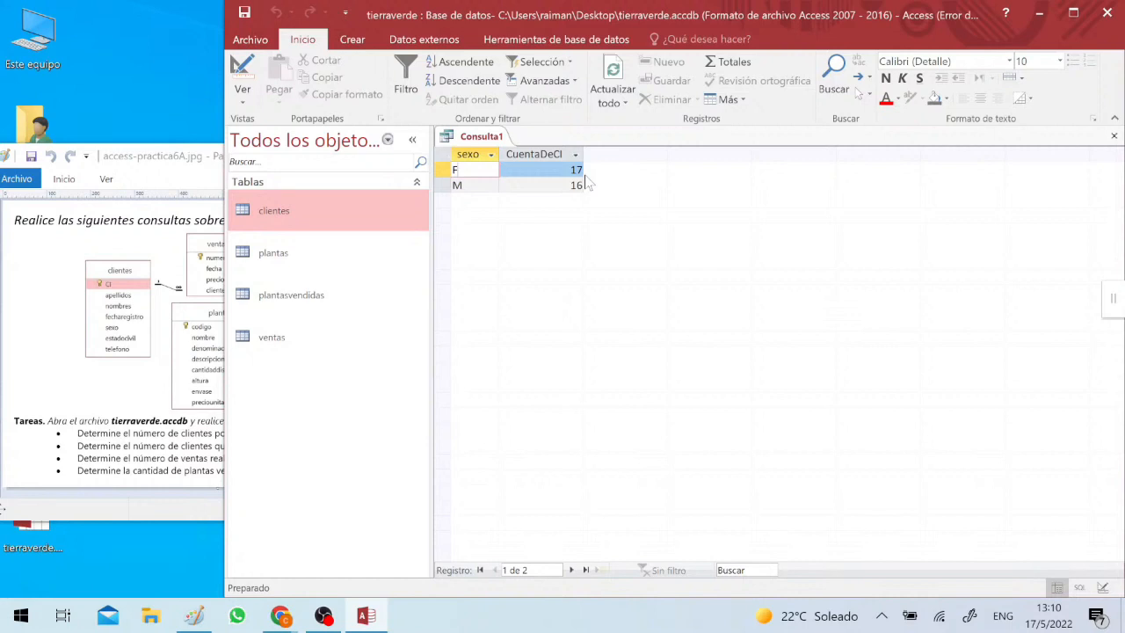
# - Delete the estadocivil column from the query grid and rerun the query to check the client counts by sex
pyautogui.click(238, 69)
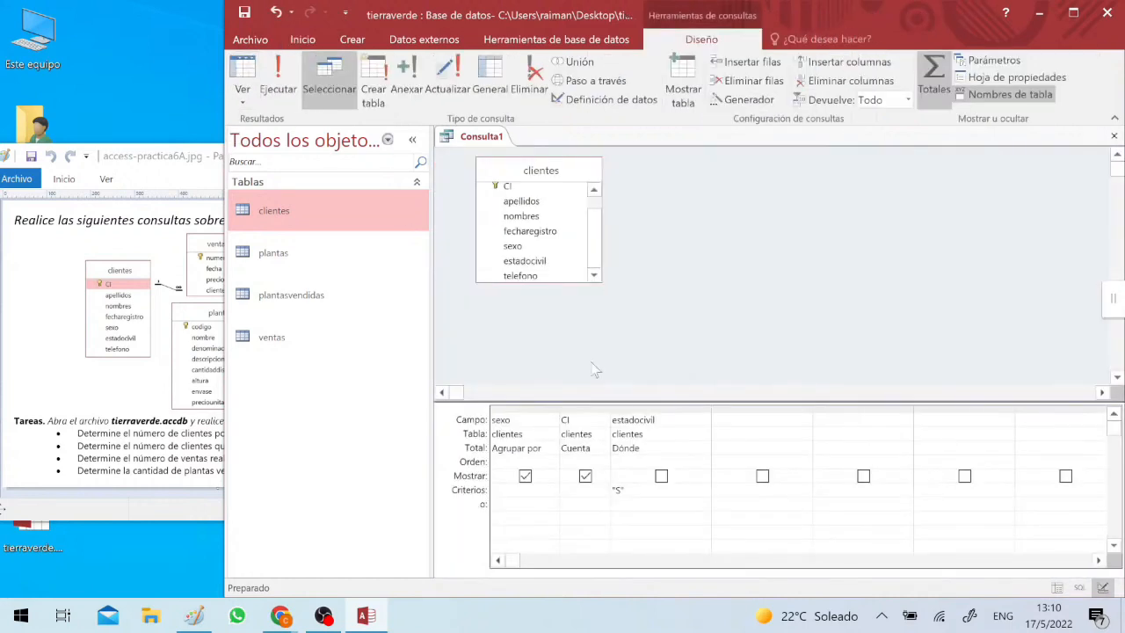
pyautogui.click(635, 407)
pyautogui.press('Delete')
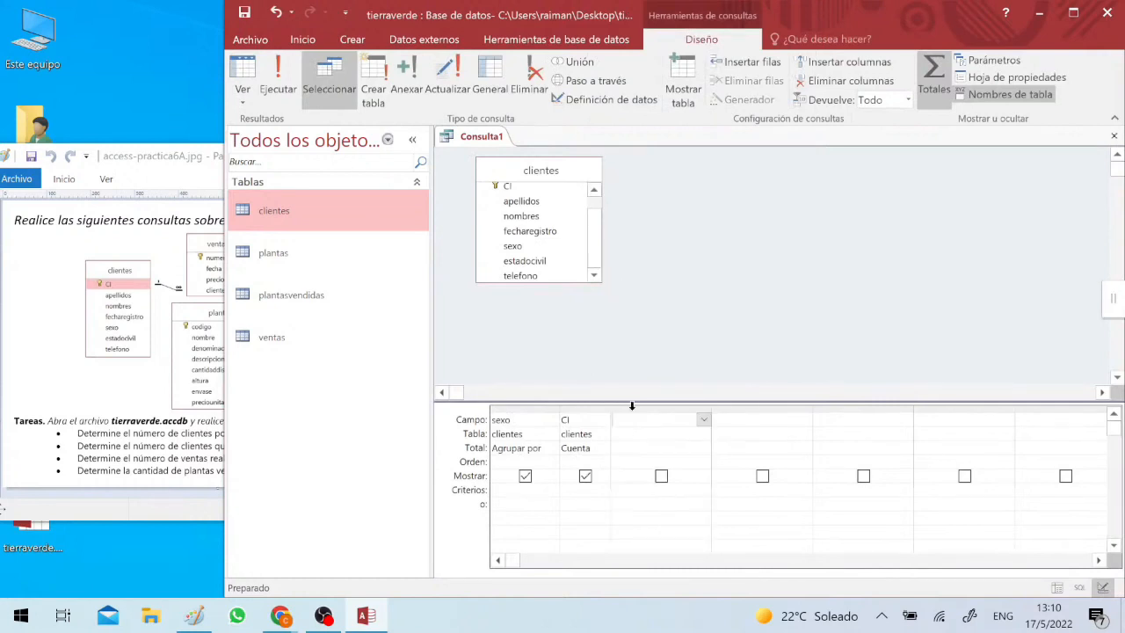
pyautogui.click(279, 77)
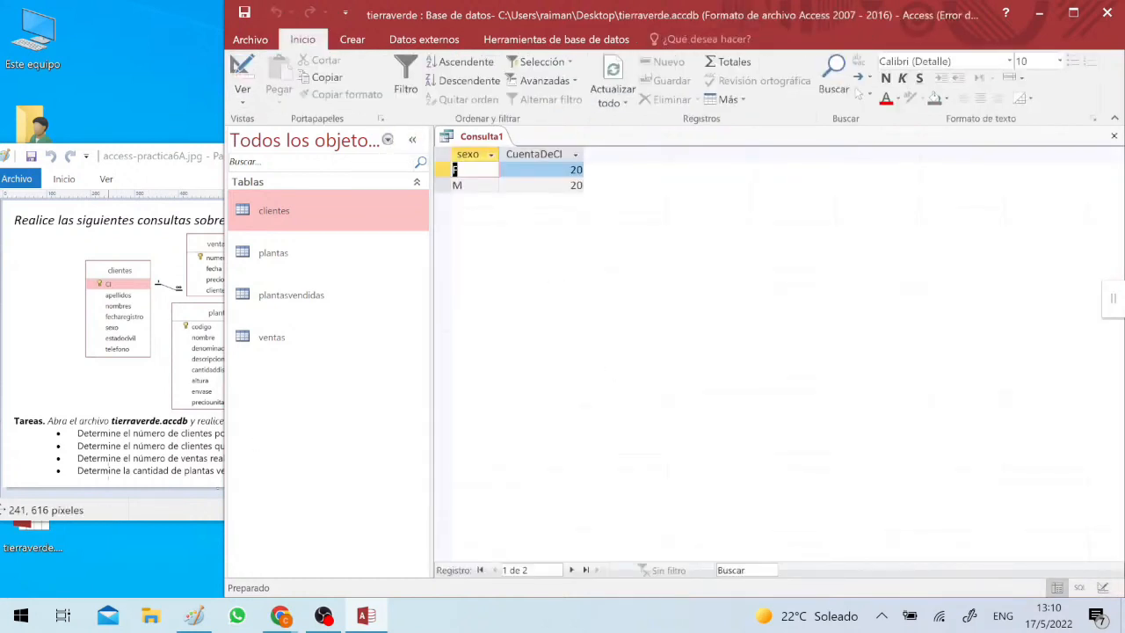
pyautogui.click(468, 170)
pyautogui.click(572, 185)
pyautogui.click(469, 171)
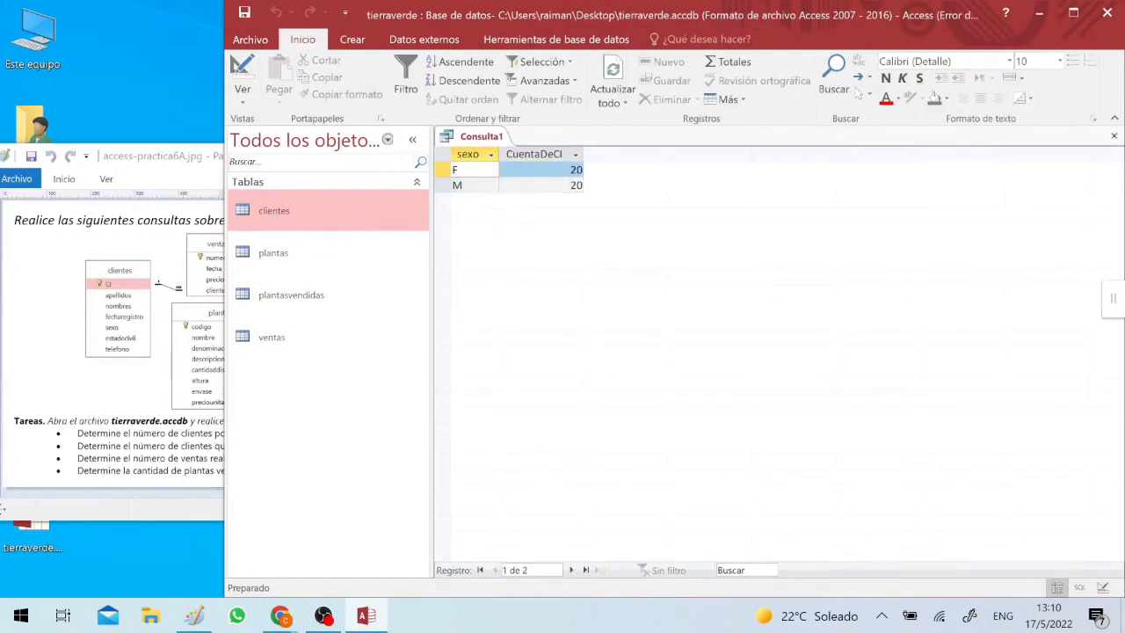
pyautogui.click(470, 185)
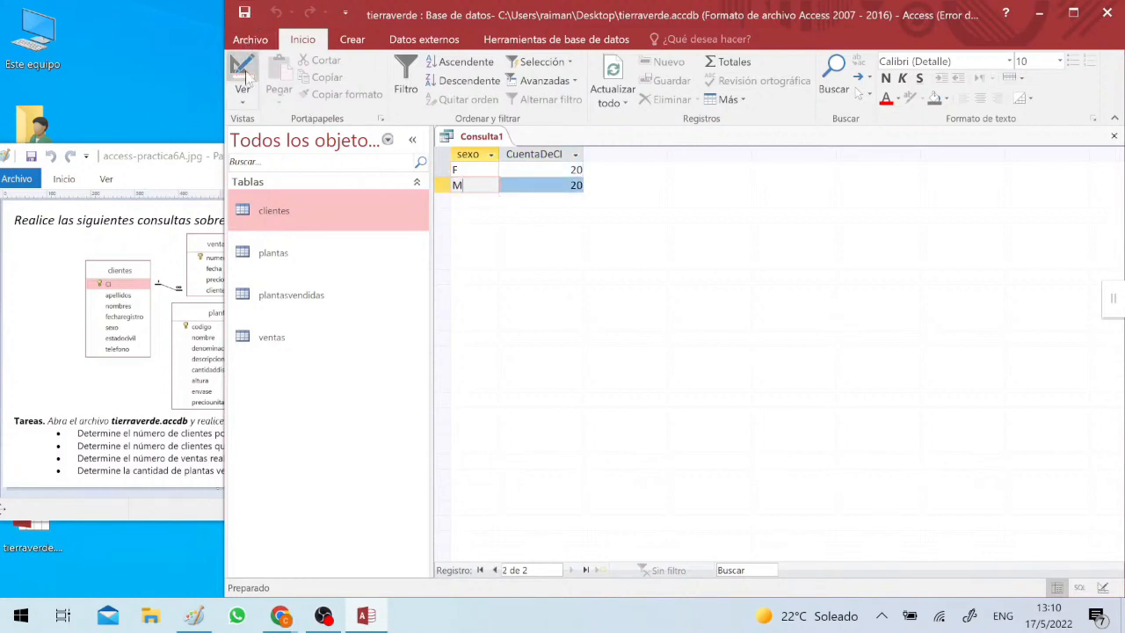
# - Save the query as "consulta 01" and close it
pyautogui.click(245, 12)
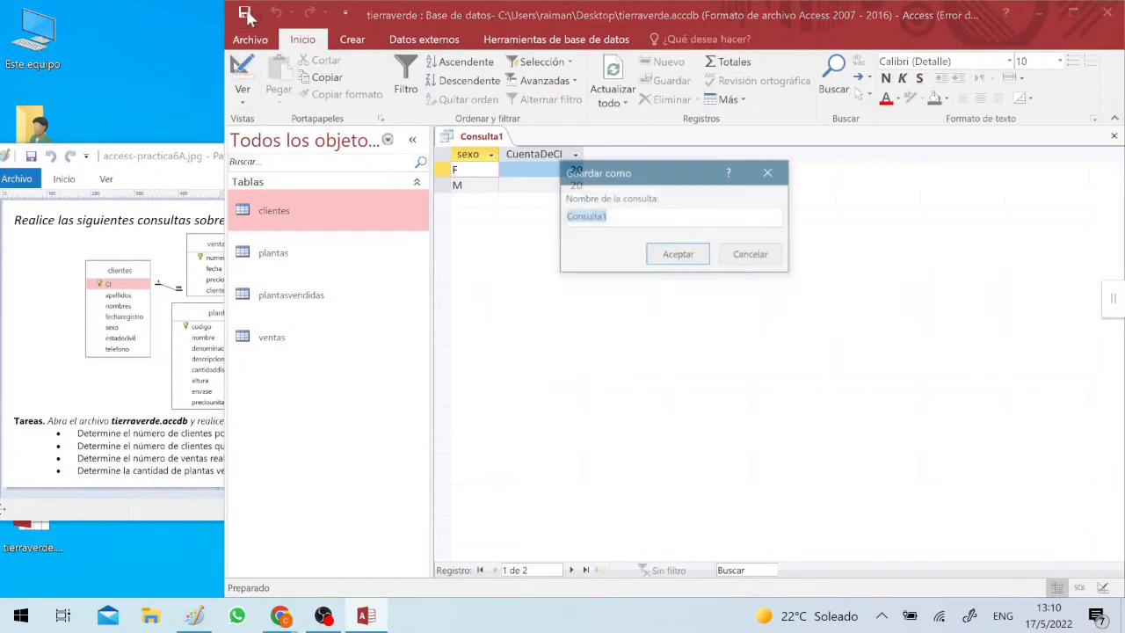
pyautogui.write('co')
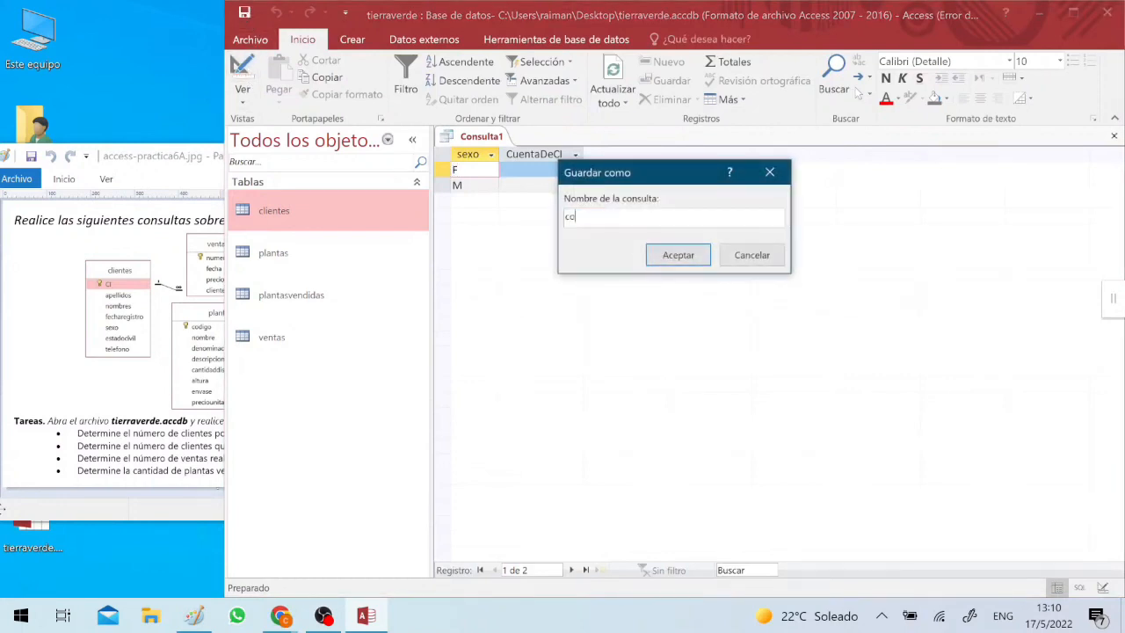
pyautogui.write('nsuta 02')
pyautogui.write('lta 01')
pyautogui.press('Return')
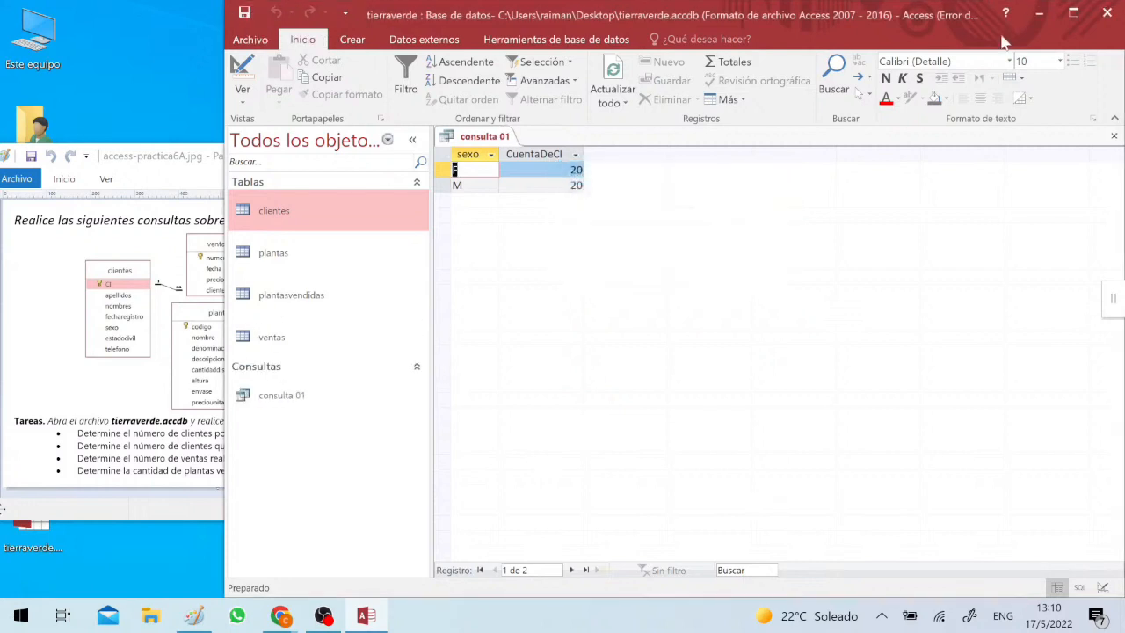
pyautogui.click(1113, 136)
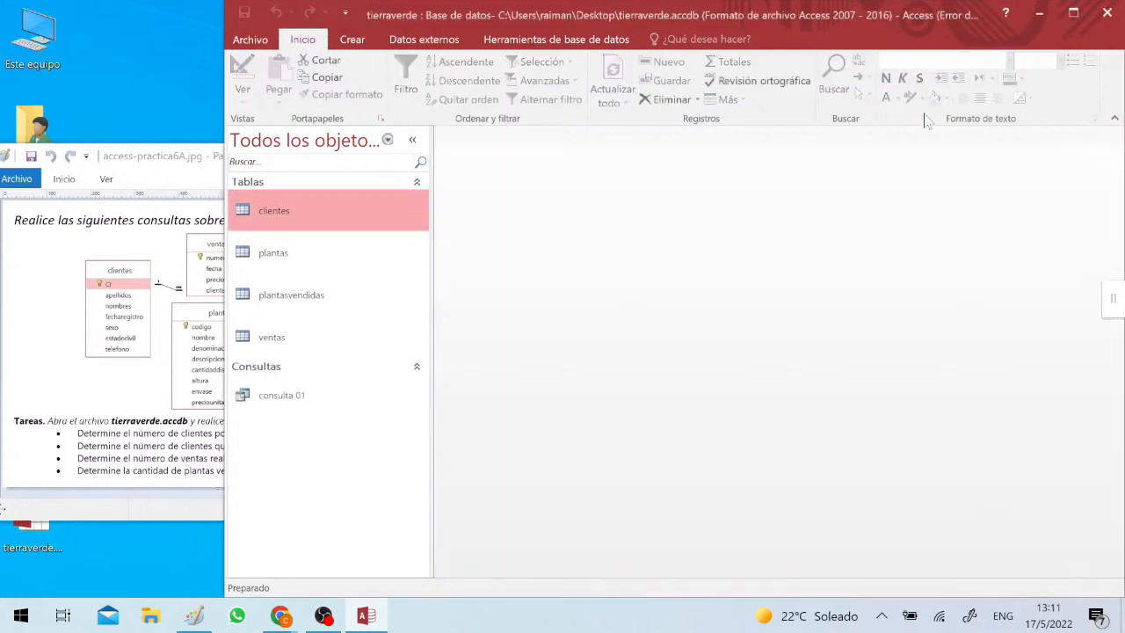
# - Create a new query in design view based on the clientes table, consulting the exercise's task list
pyautogui.click(352, 39)
pyautogui.click(515, 83)
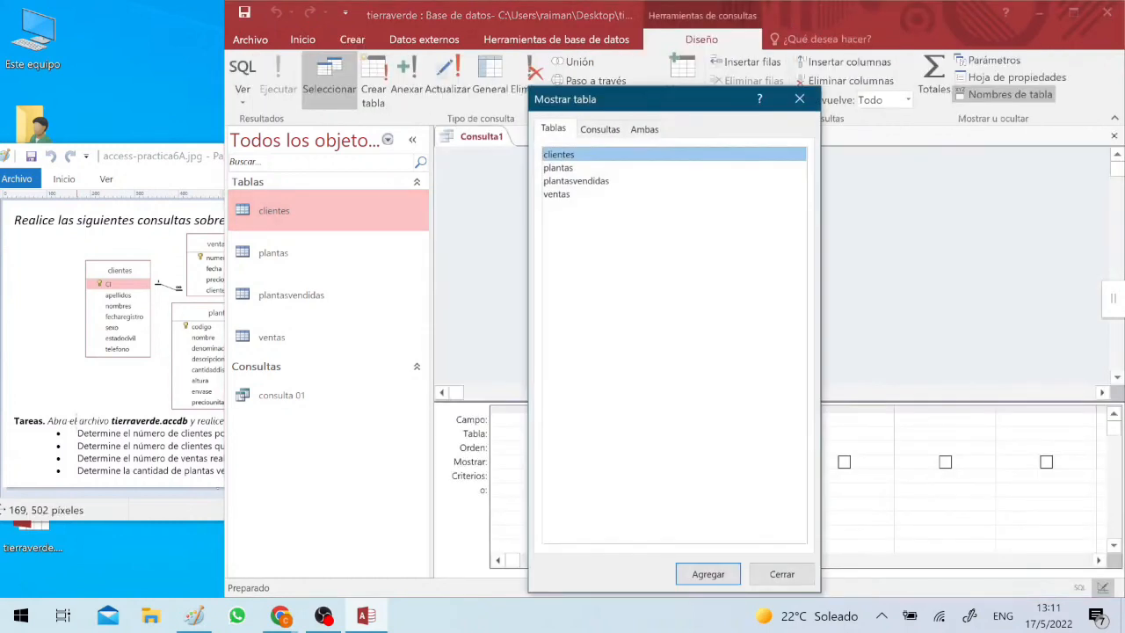
pyautogui.click(44, 365)
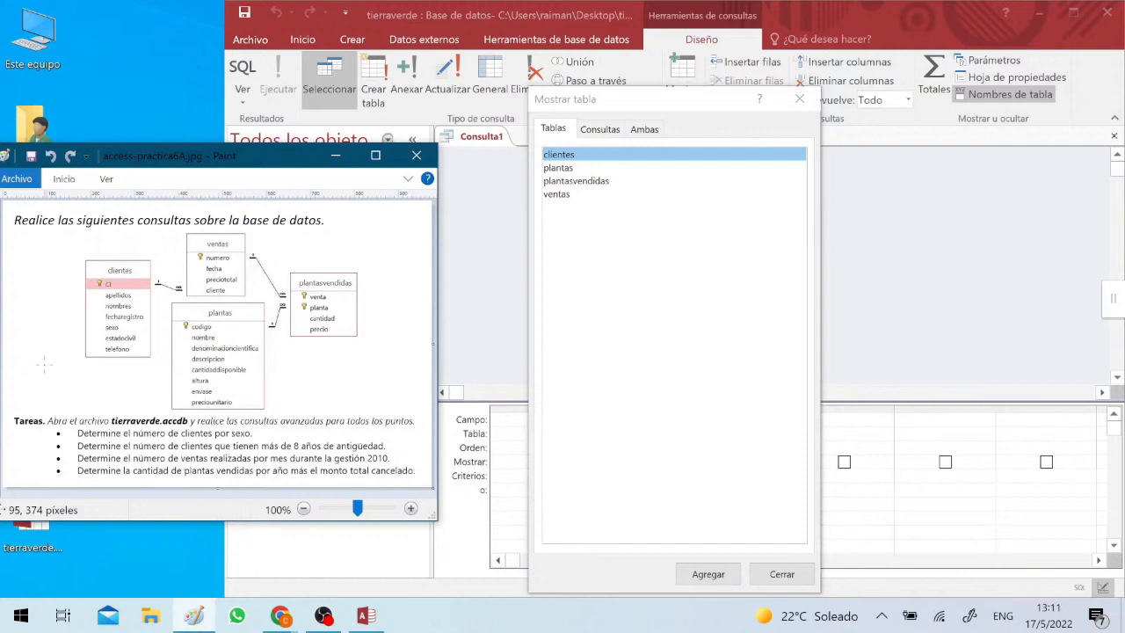
pyautogui.click(559, 163)
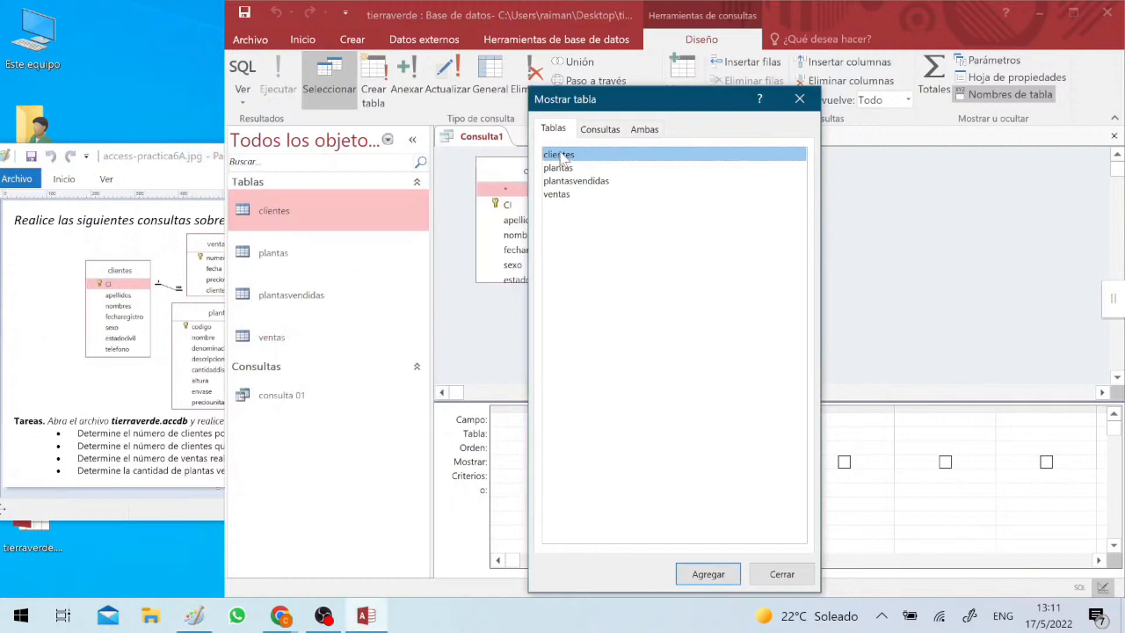
pyautogui.click(781, 574)
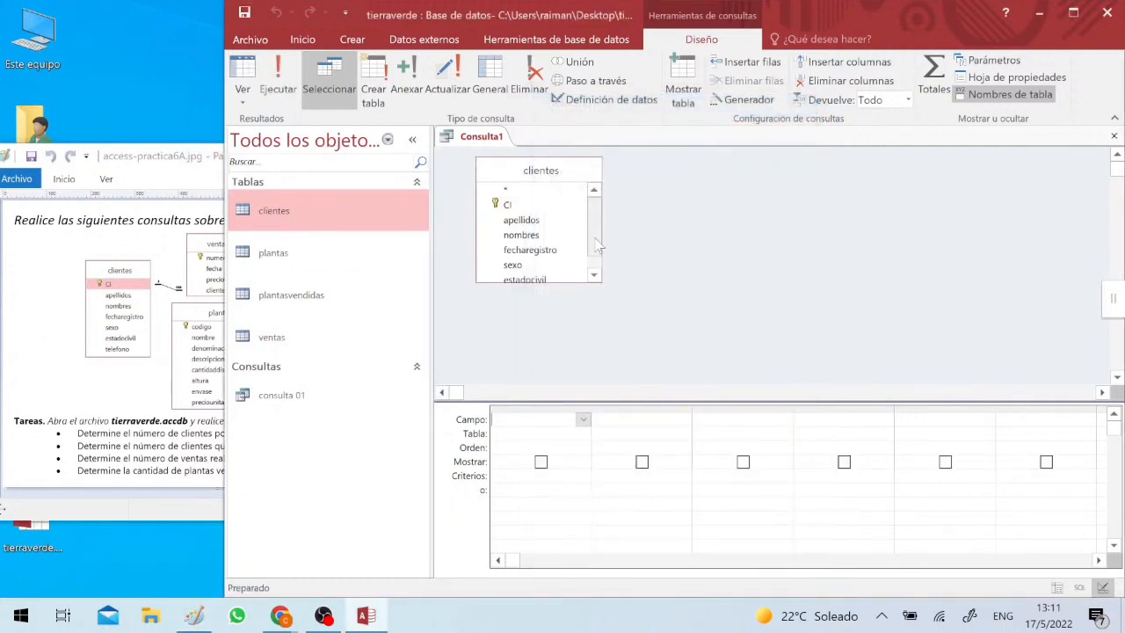
# - Add the fecharegistro field of clientes to the query grid and place the CI field in front of it
pyautogui.scroll(-1, 557, 264)
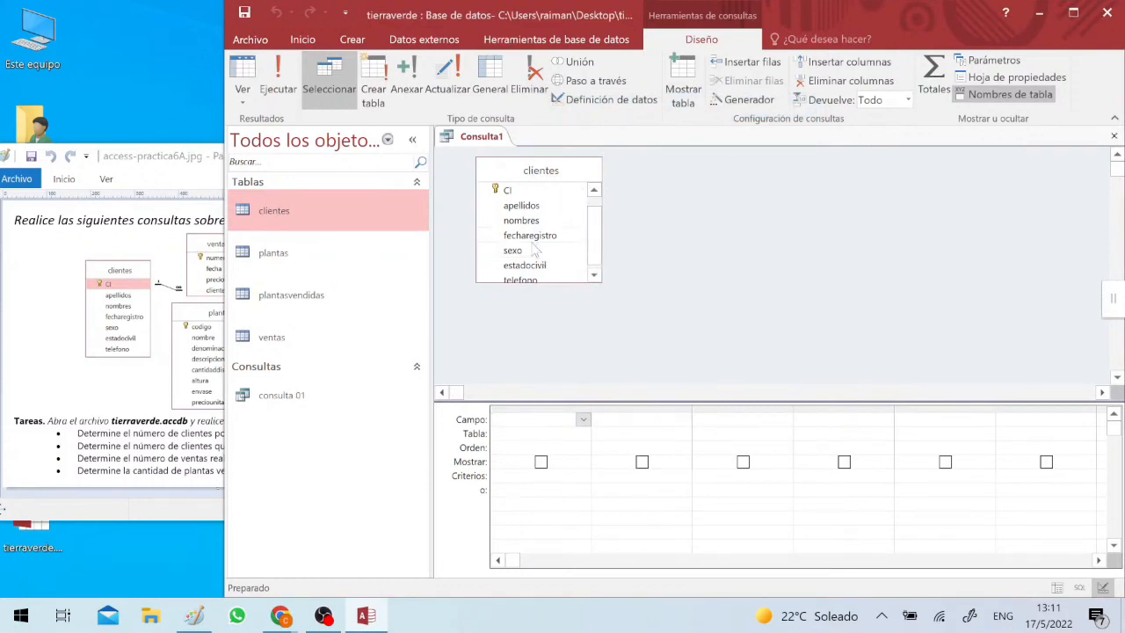
pyautogui.moveTo(551, 234); pyautogui.dragTo(527, 420)
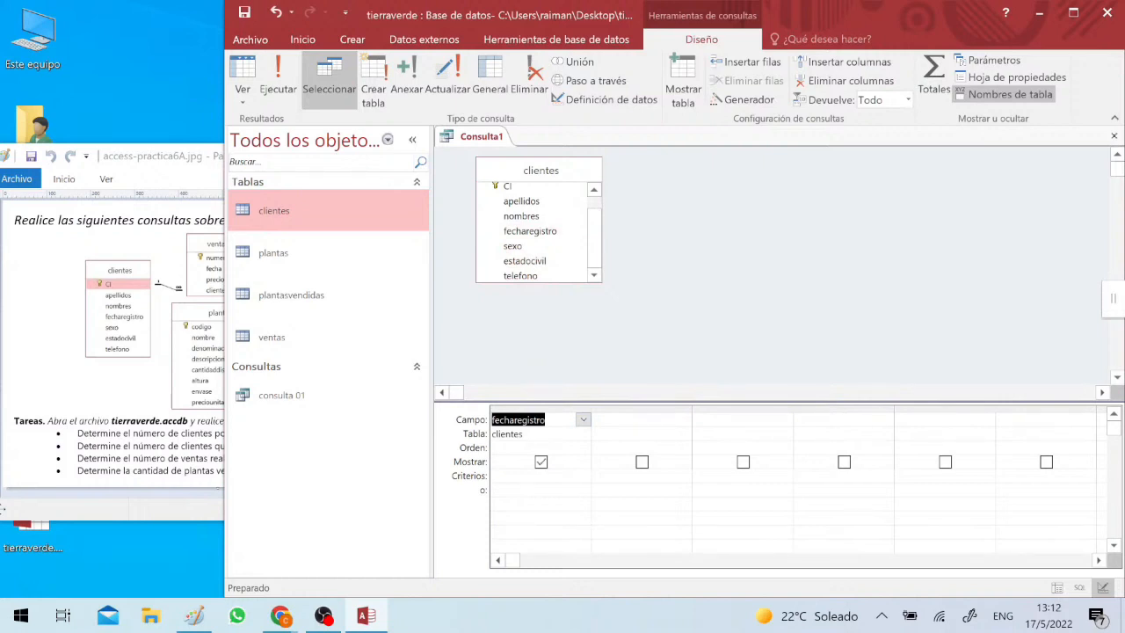
pyautogui.moveTo(593, 231); pyautogui.dragTo(595, 211)
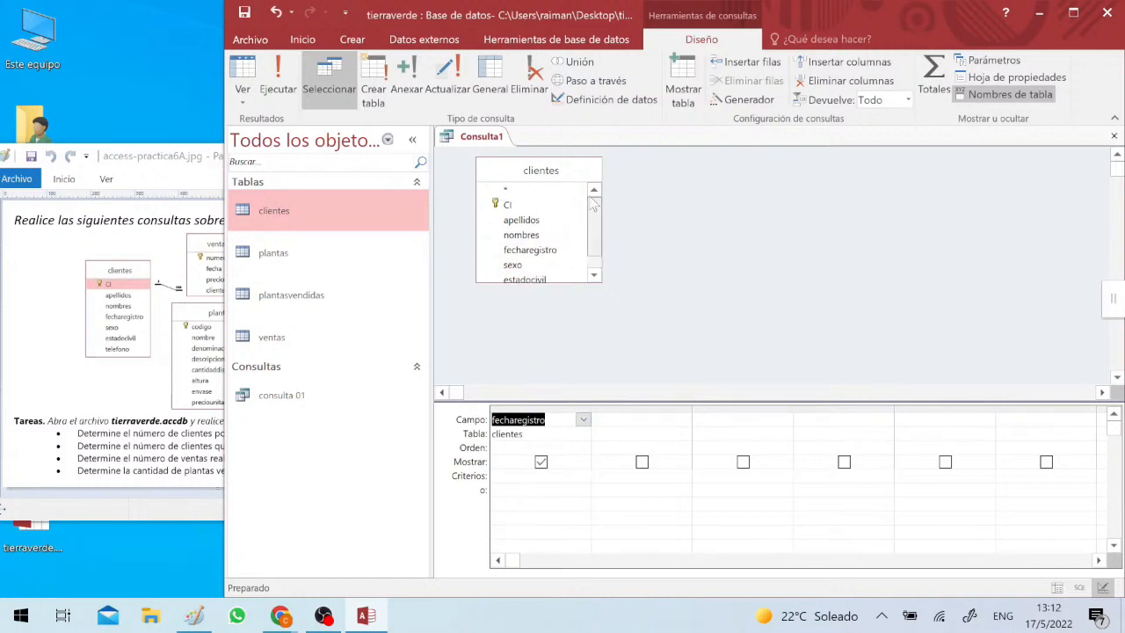
pyautogui.moveTo(514, 211); pyautogui.dragTo(508, 422)
# - Turn on totals for the query and set the CI column's total to Cuenta
pyautogui.click(934, 77)
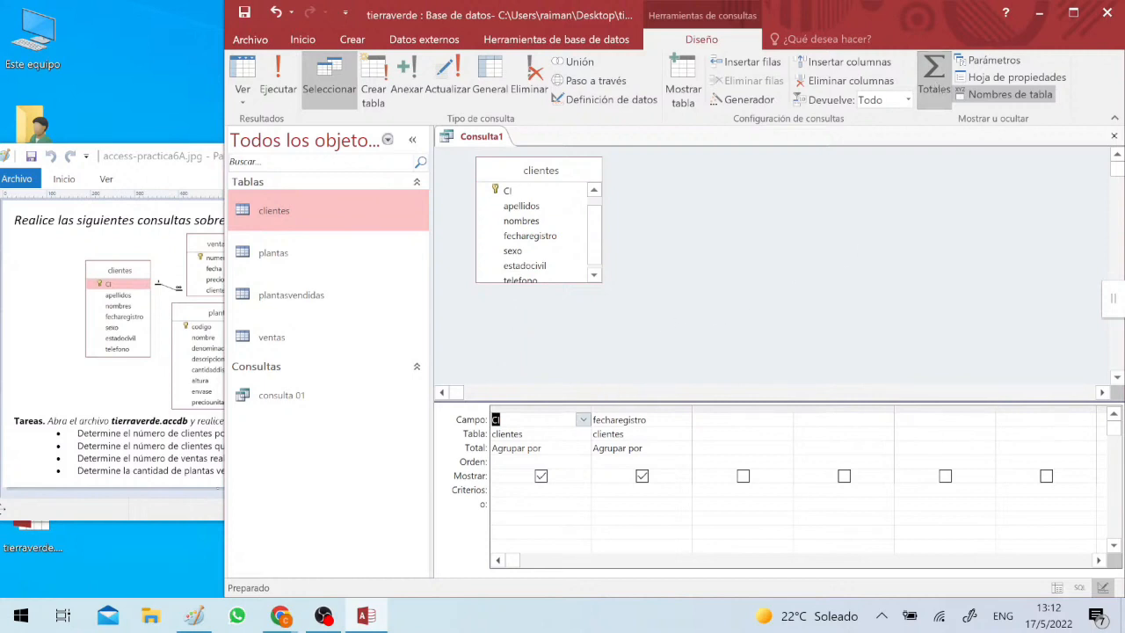
pyautogui.click(583, 447)
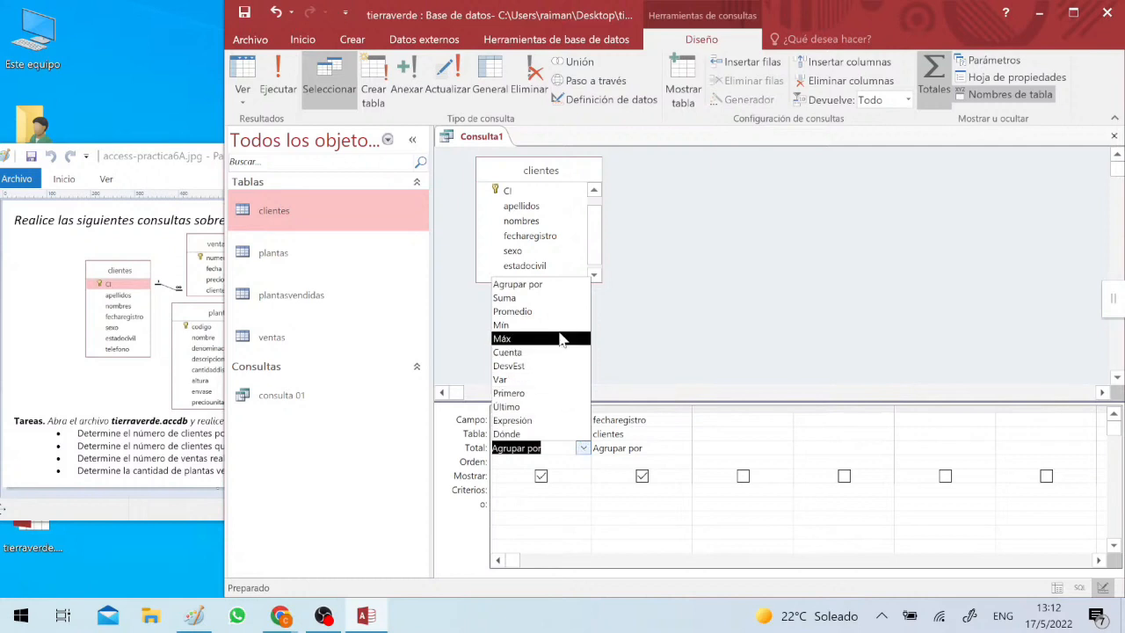
pyautogui.click(535, 354)
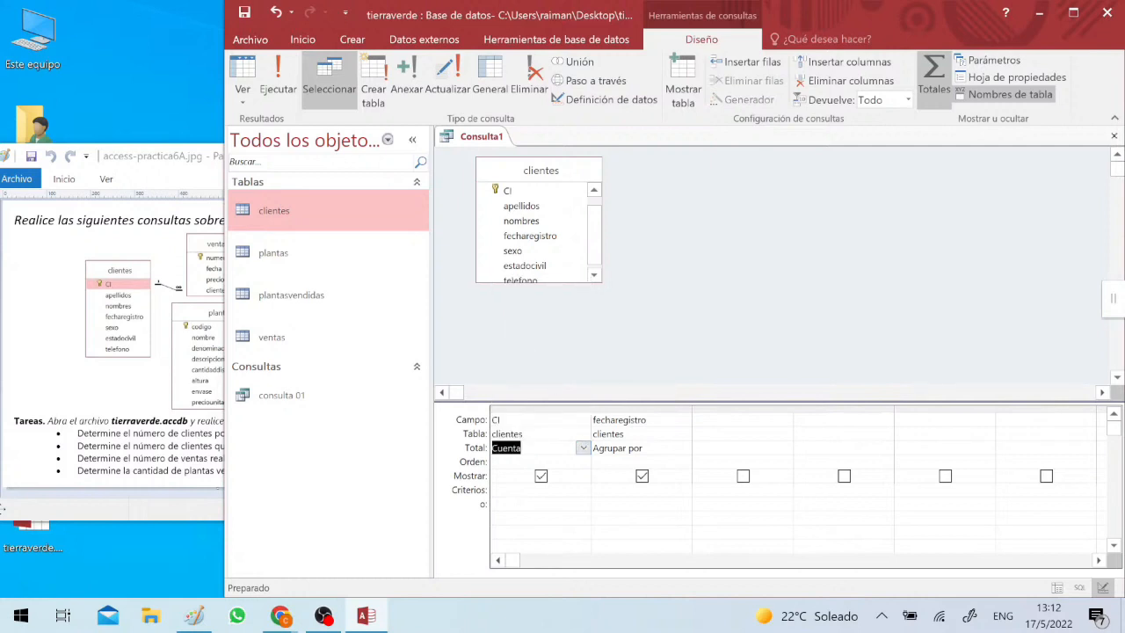
pyautogui.click(645, 448)
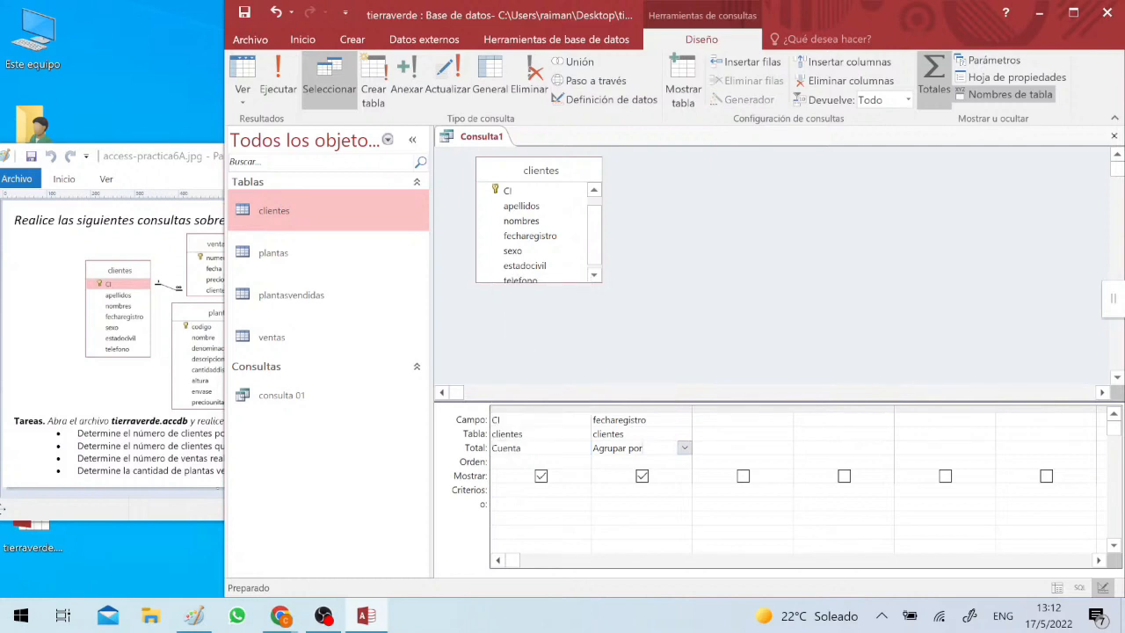
# - Give the fecharegistro column the alias "antiguedad:" in front of its field name
pyautogui.click(648, 420)
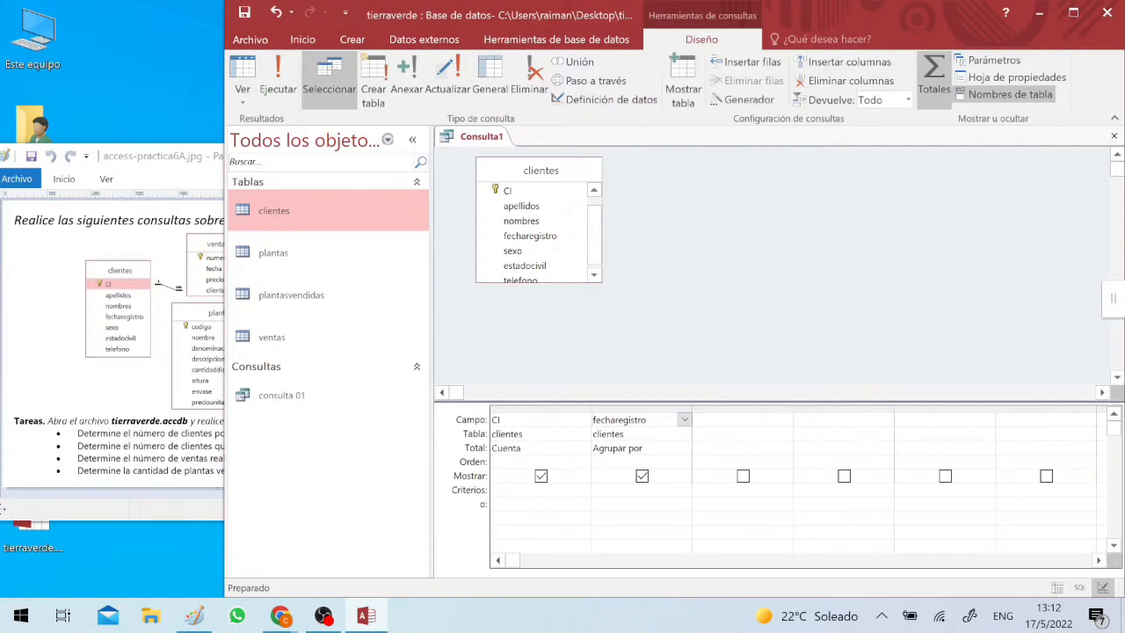
pyautogui.write('sntigu')
pyautogui.write('r')
pyautogui.press('BackSpace')
pyautogui.write('edad')
pyautogui.press('BackSpace')
pyautogui.write('a')
pyautogui.press('Right')
pyautogui.press('Right')
pyautogui.write(':2022-a')
# - Complete the antiguedad column's expression as 2022-año(fecharegistro) to calculate each client's years since registration
pyautogui.press('super+space')
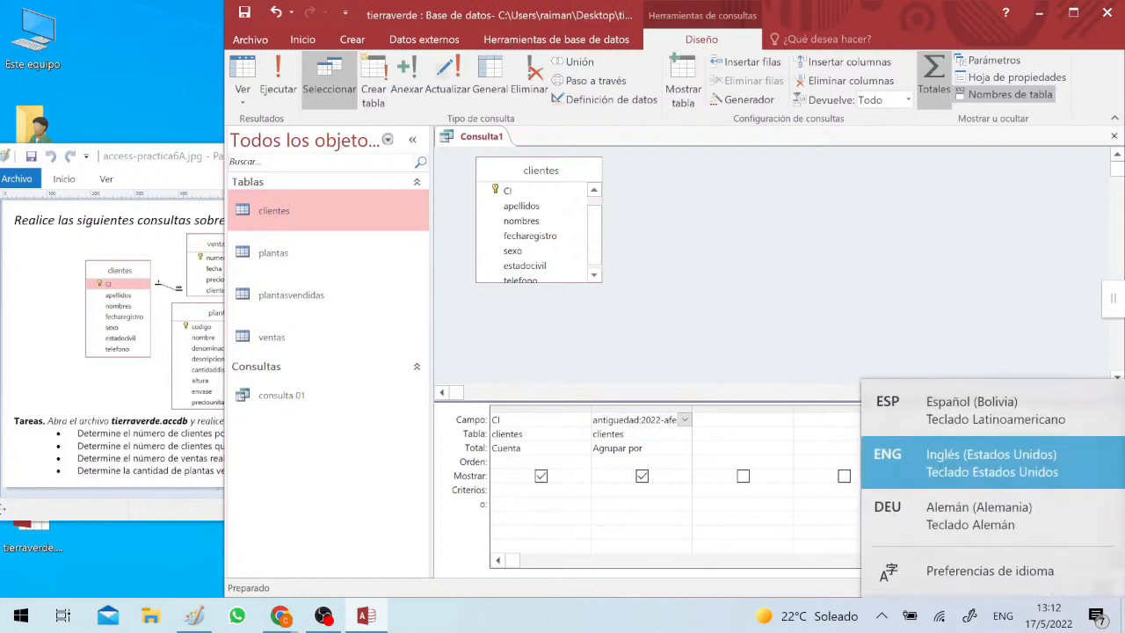
pyautogui.write('ñofecha')
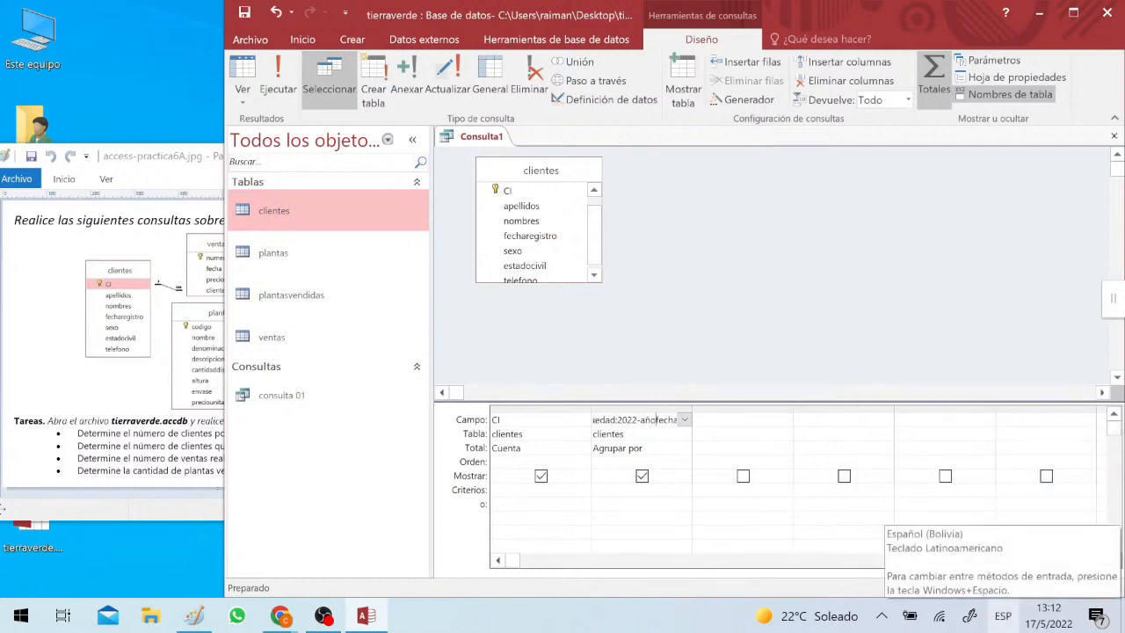
pyautogui.press('super+space')
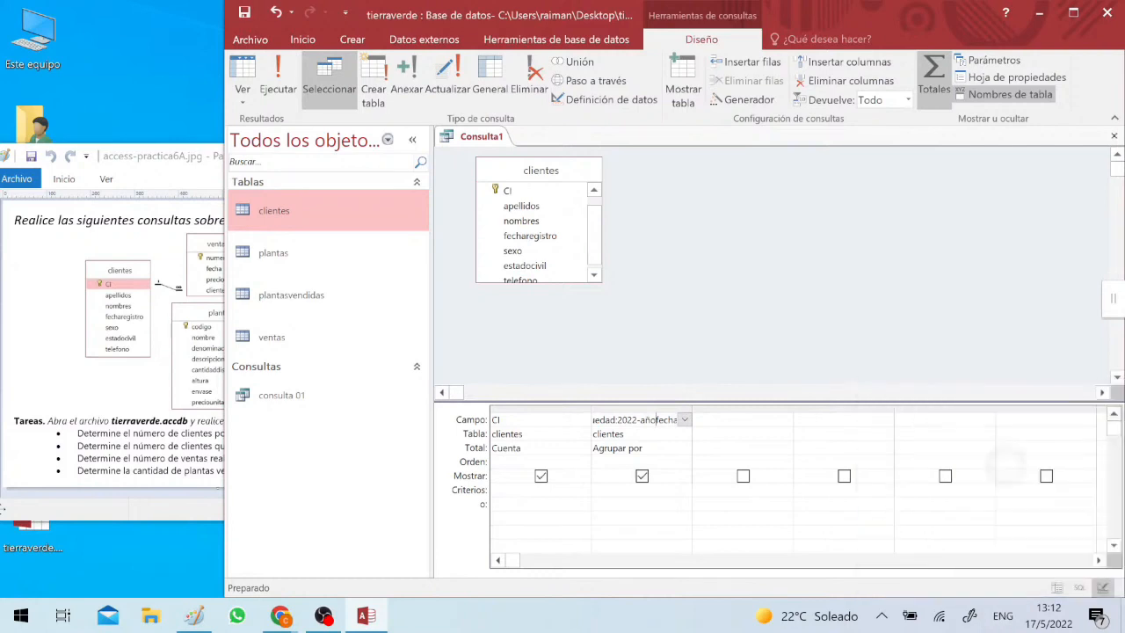
pyautogui.write('(')
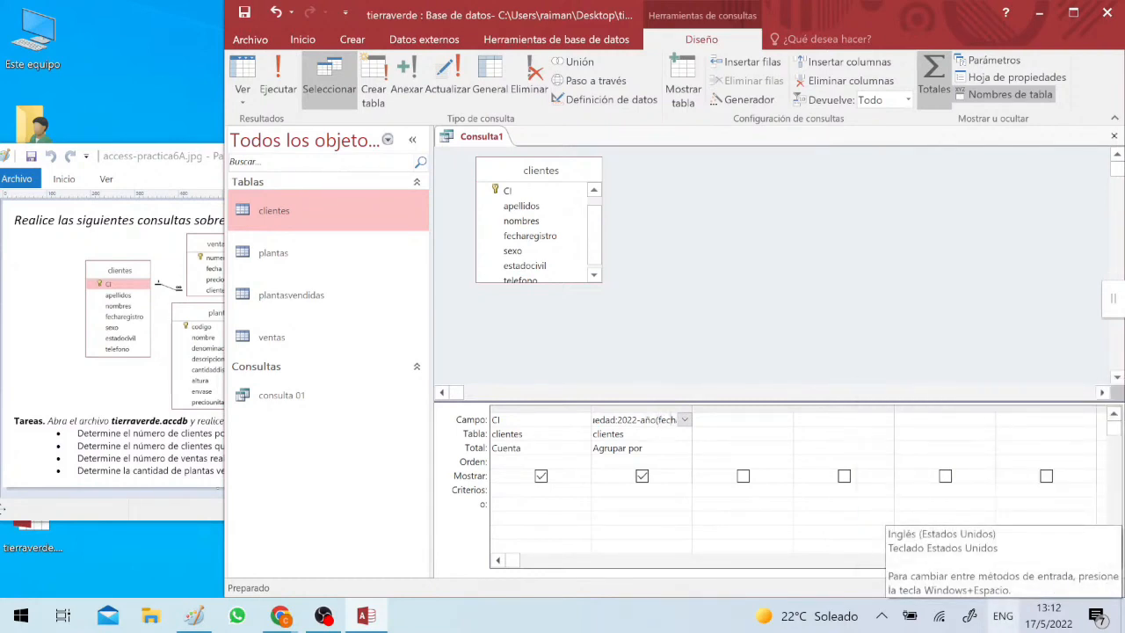
pyautogui.press('Right')
pyautogui.press('Right')
pyautogui.press('Right')
pyautogui.press('Right')
pyautogui.press('Right')
pyautogui.write(')')
pyautogui.press('Return')
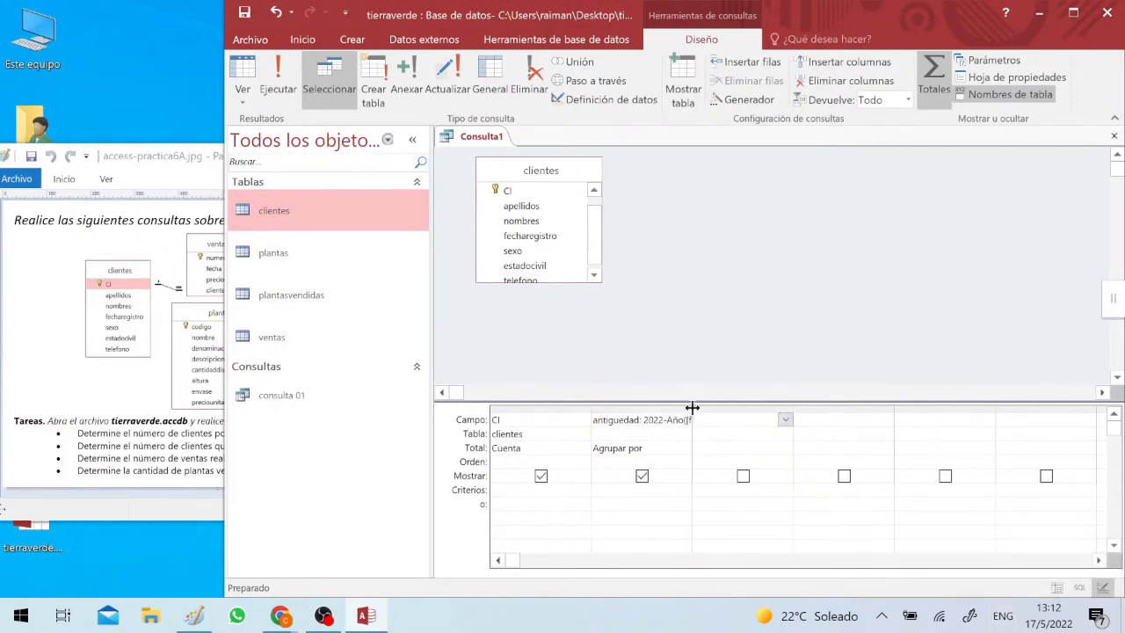
# - Widen the antiguedad column to fit its expression and set its total to Dónde
pyautogui.moveTo(692, 408); pyautogui.dragTo(765, 408)
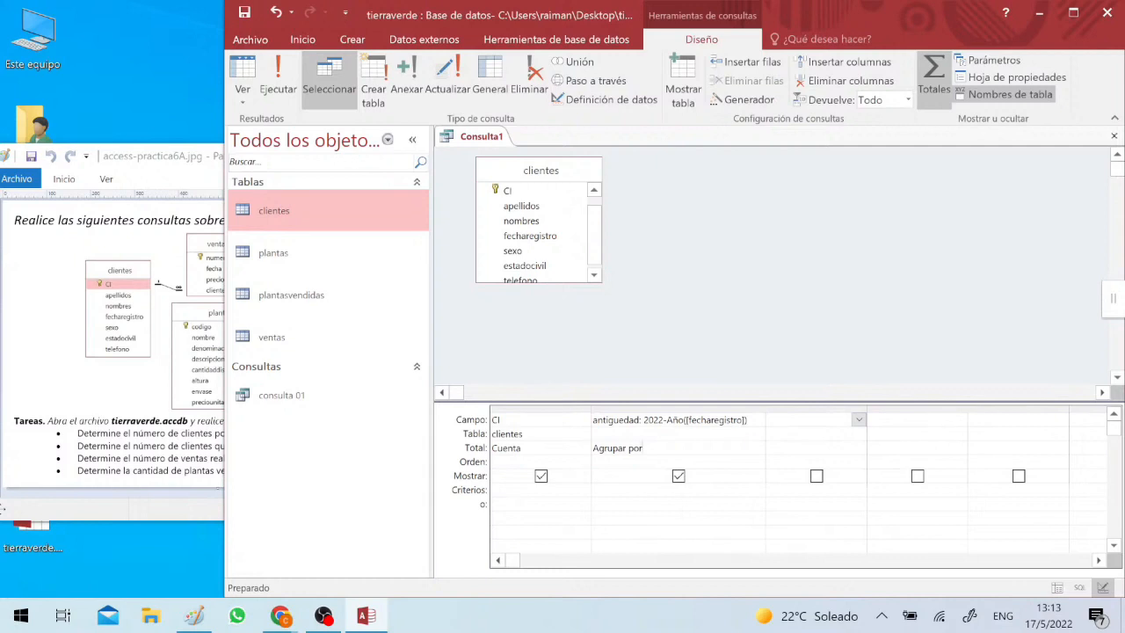
pyautogui.click(758, 448)
pyautogui.click(758, 449)
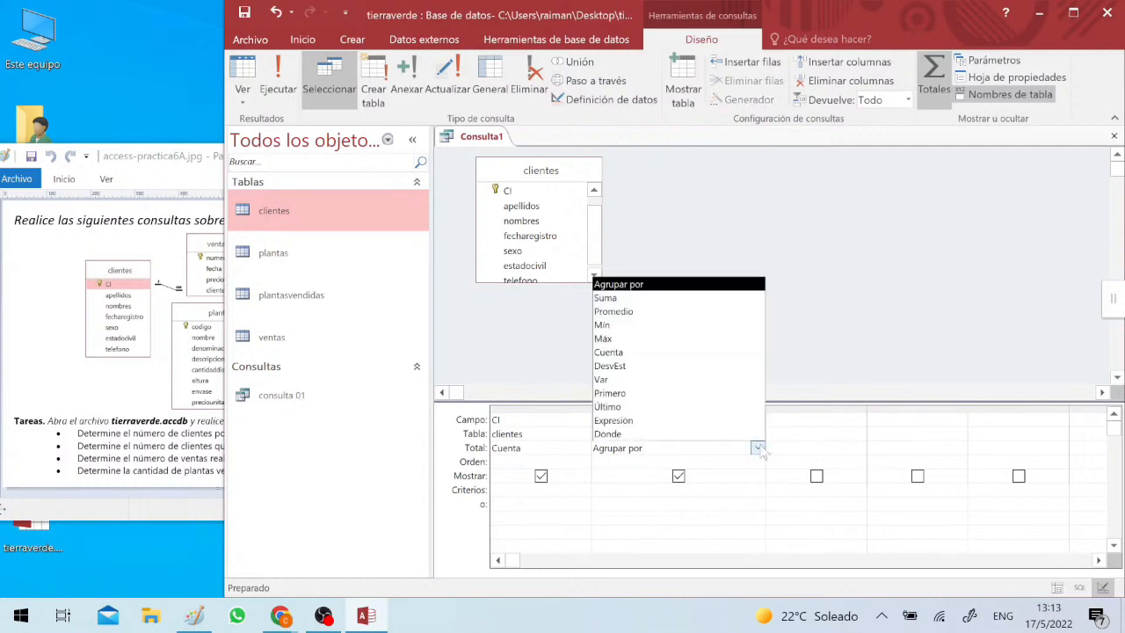
pyautogui.click(652, 437)
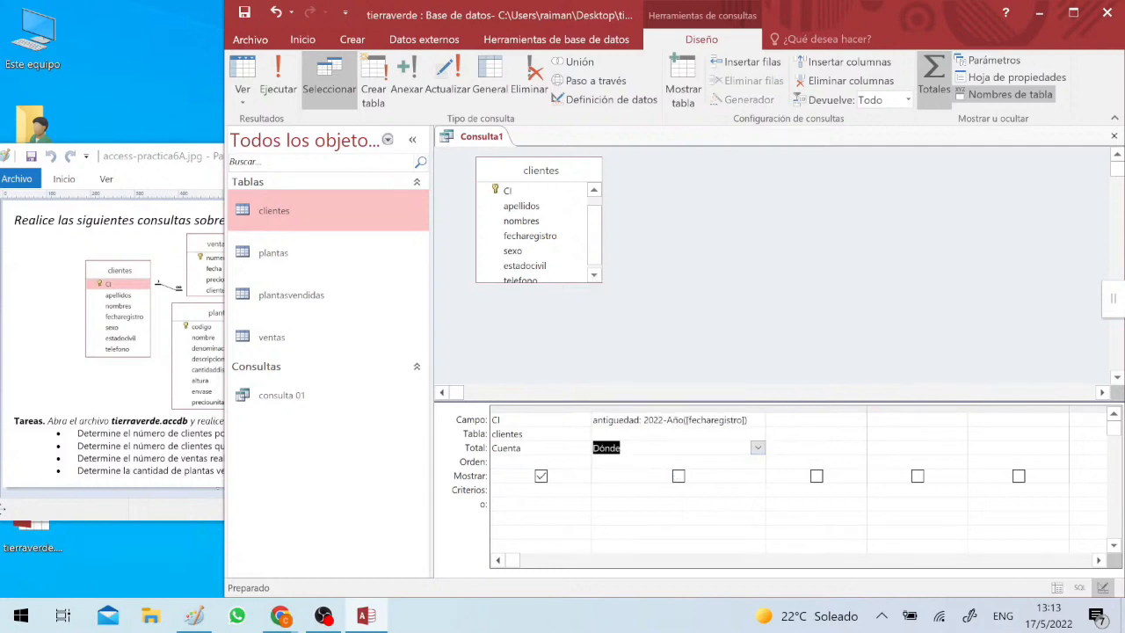
# - Enter >8 as the criterion of the antiguedad column and compare it with the seniority task in the exercise image
pyautogui.click(651, 491)
pyautogui.write('>')
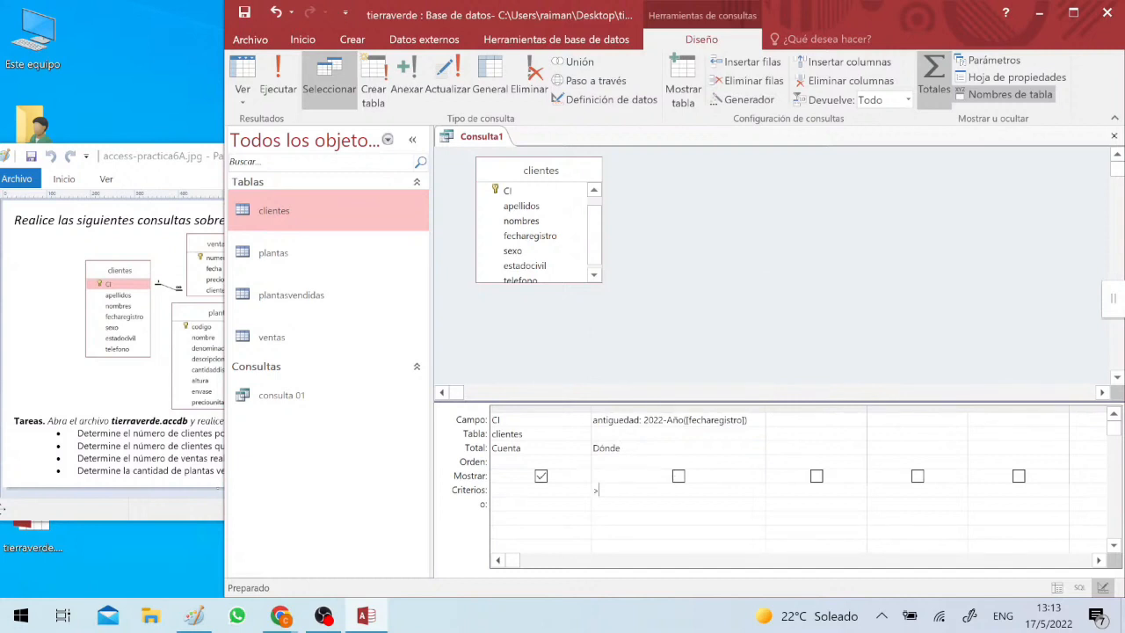
pyautogui.write('8')
pyautogui.click(206, 453)
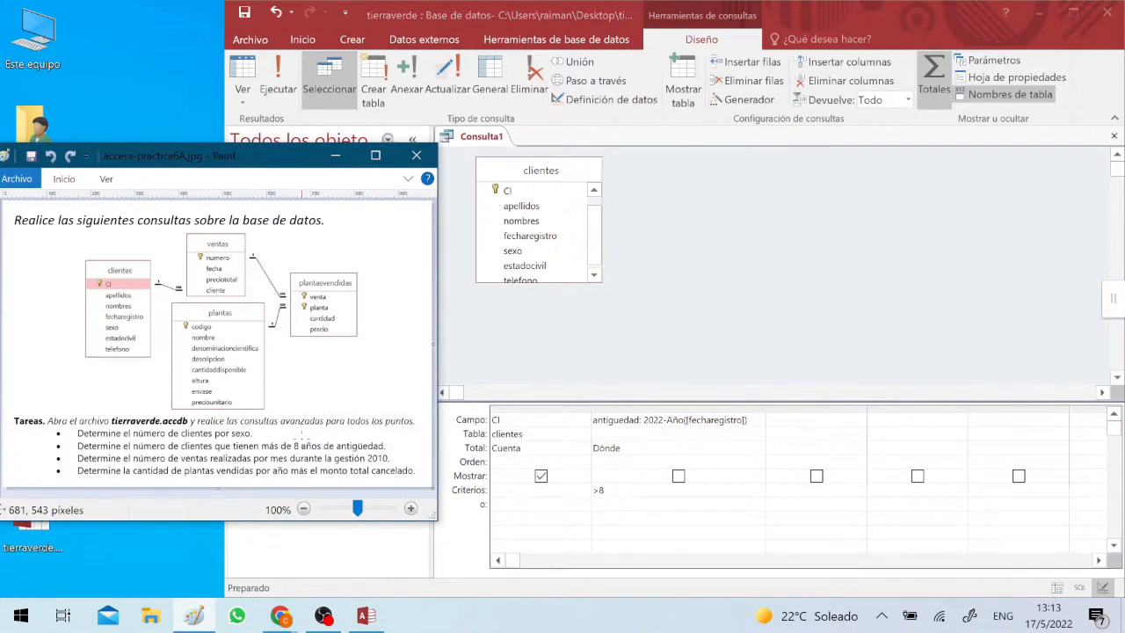
pyautogui.click(605, 490)
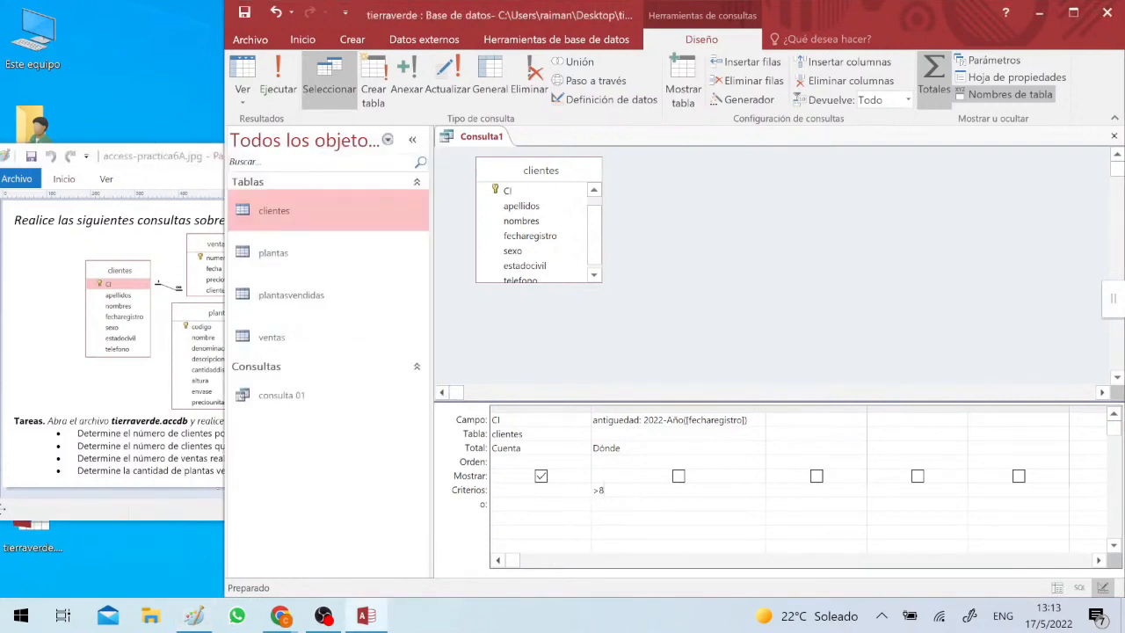
# - Narrow the CI column in the query grid and run the query
pyautogui.moveTo(630, 410); pyautogui.dragTo(431, 410)
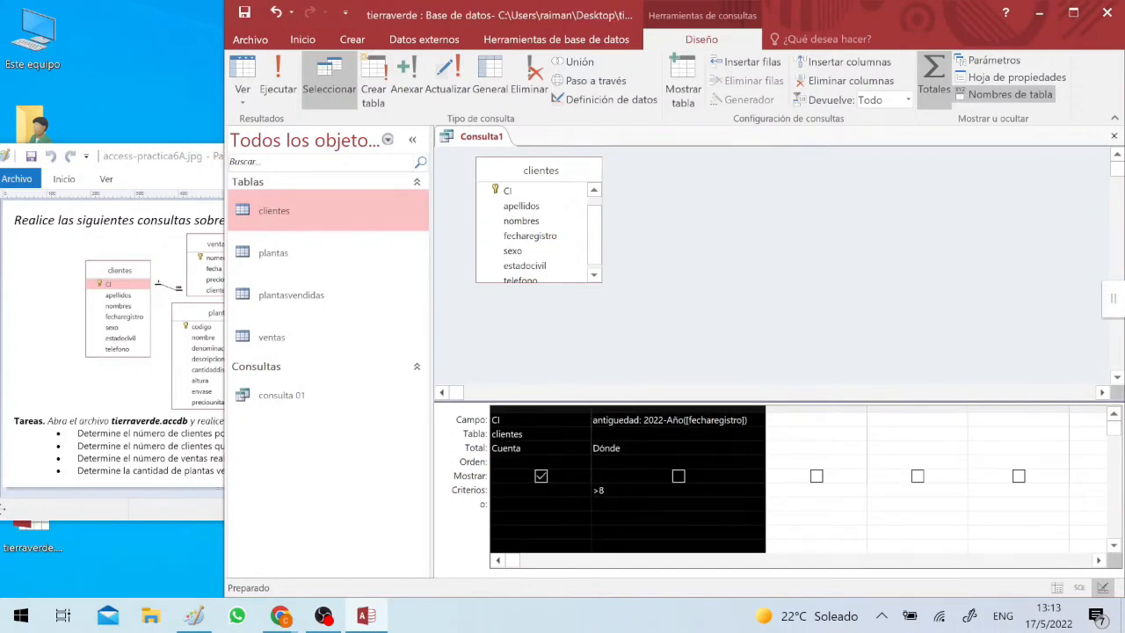
pyautogui.doubleClick(591, 412)
pyautogui.click(602, 420)
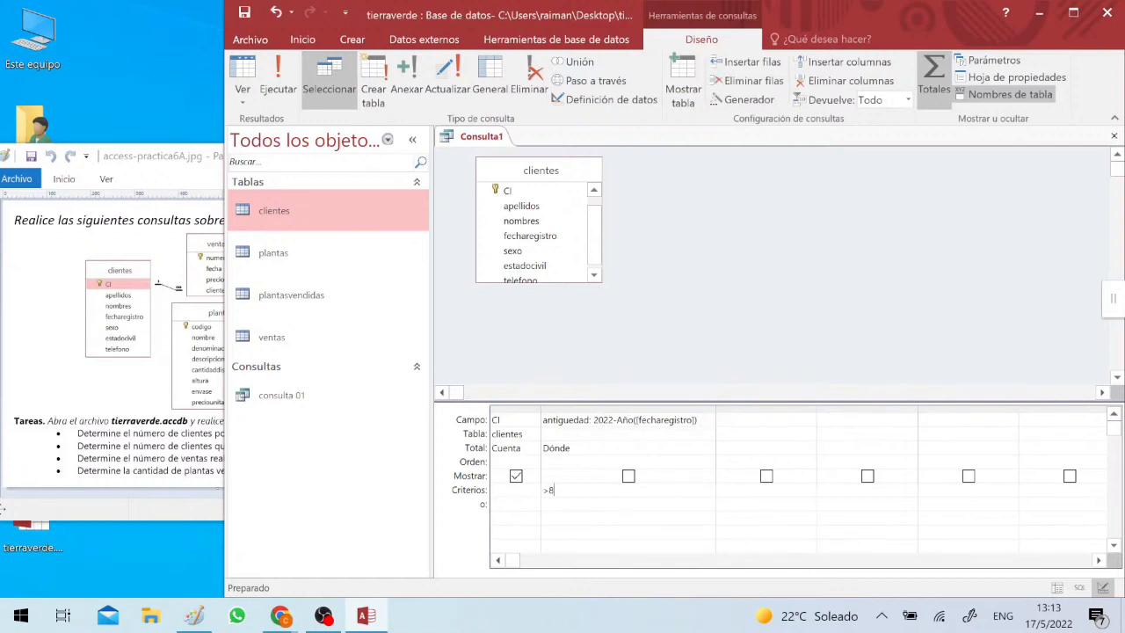
pyautogui.click(271, 74)
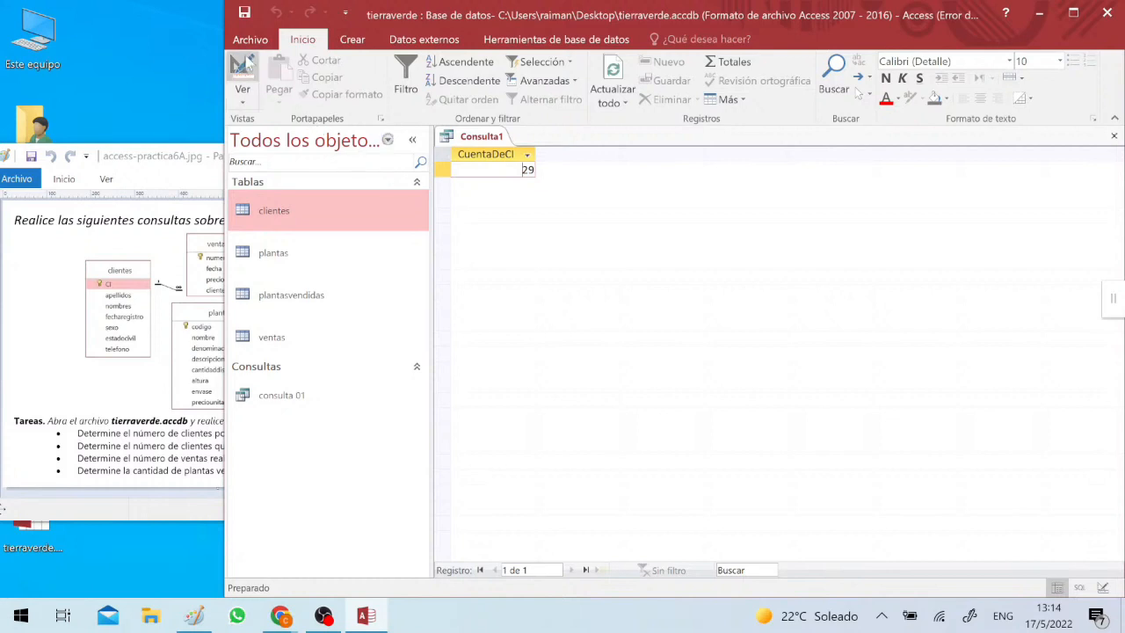
# - Try Agrupar por as the antiguedad column's total in the query design and run the query
pyautogui.click(243, 69)
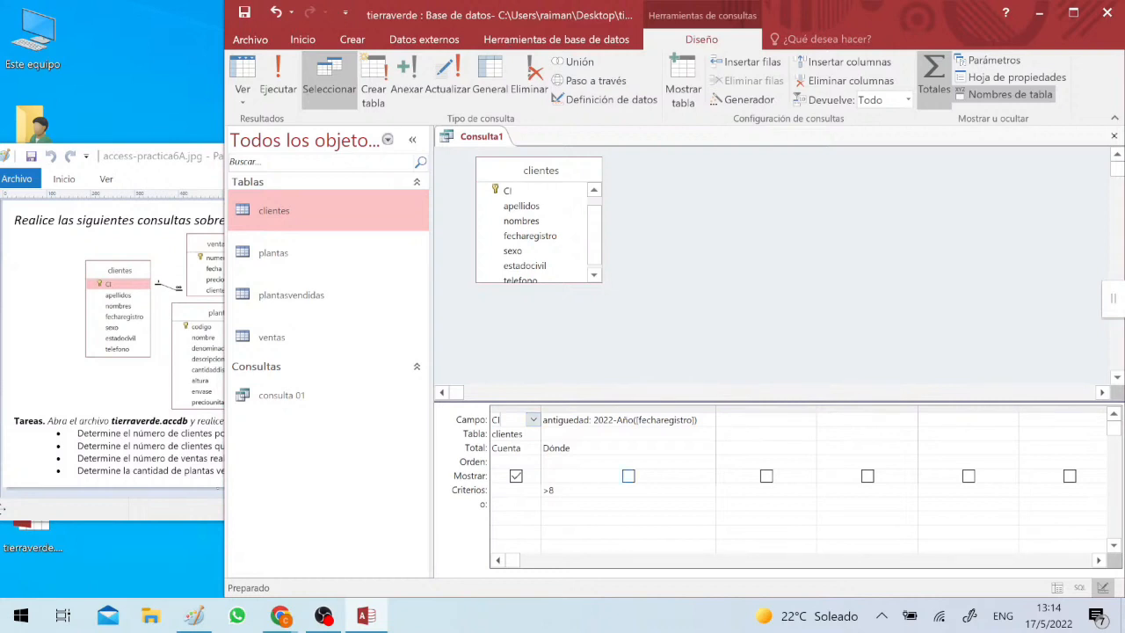
pyautogui.click(707, 447)
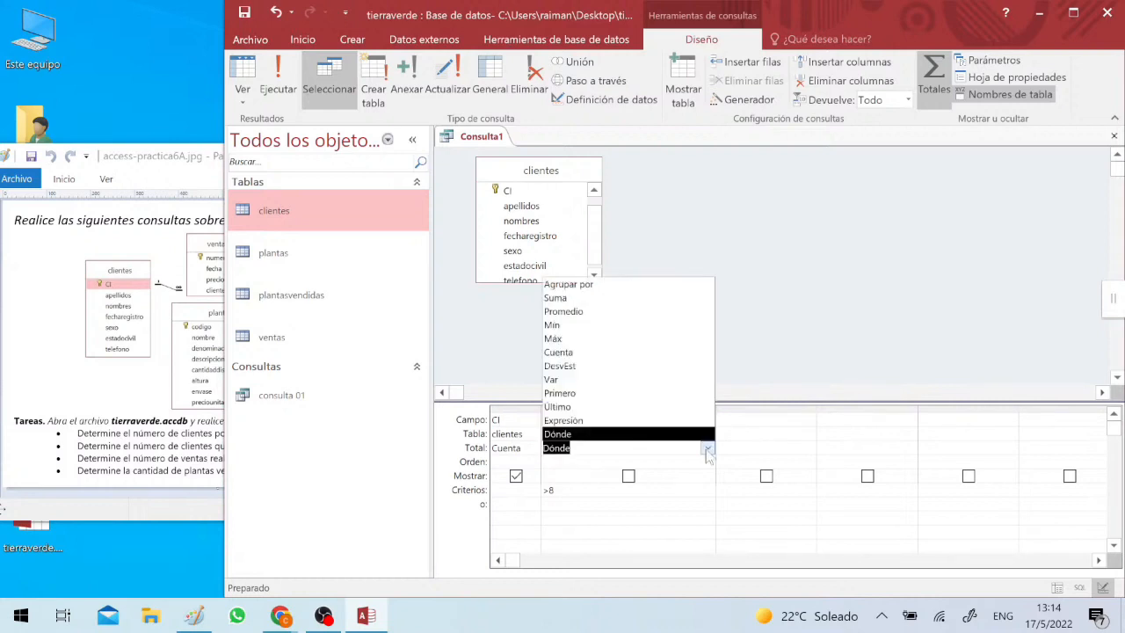
pyautogui.click(656, 284)
pyautogui.click(277, 79)
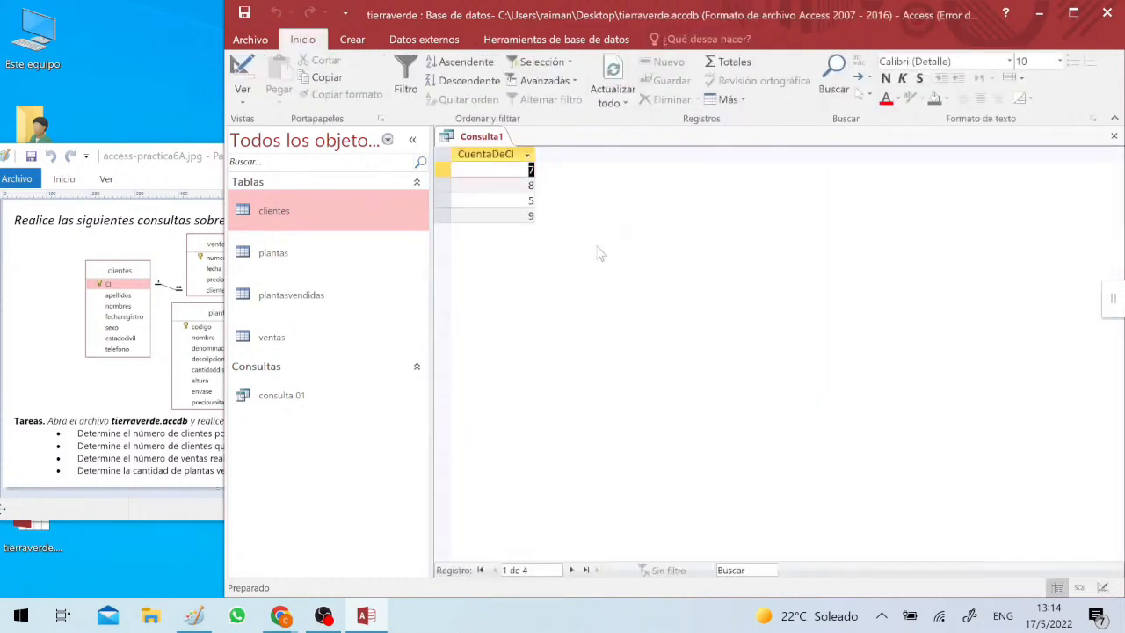
# - Include the antiguedad column in the query output and review the client count for each number of years
pyautogui.click(242, 74)
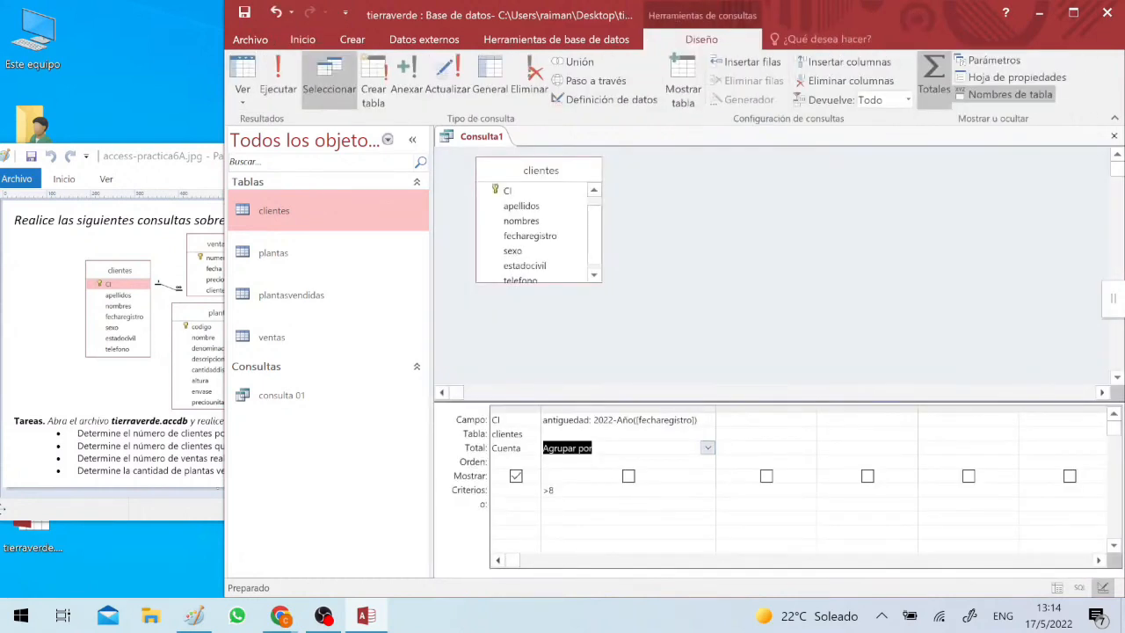
pyautogui.click(628, 475)
pyautogui.click(278, 79)
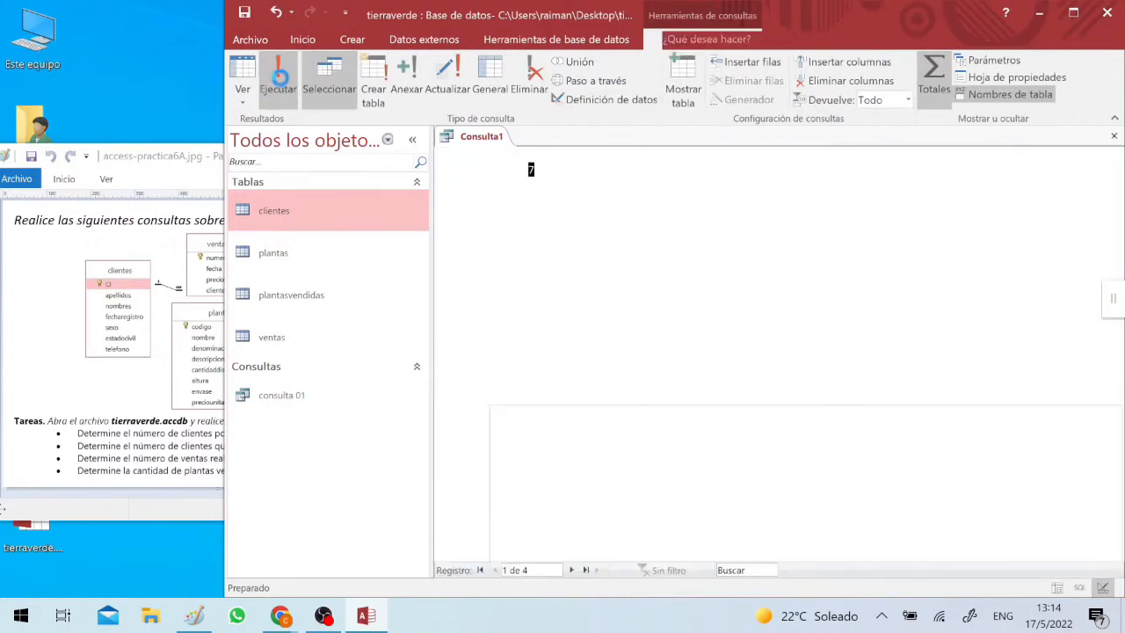
pyautogui.click(580, 169)
pyautogui.click(575, 185)
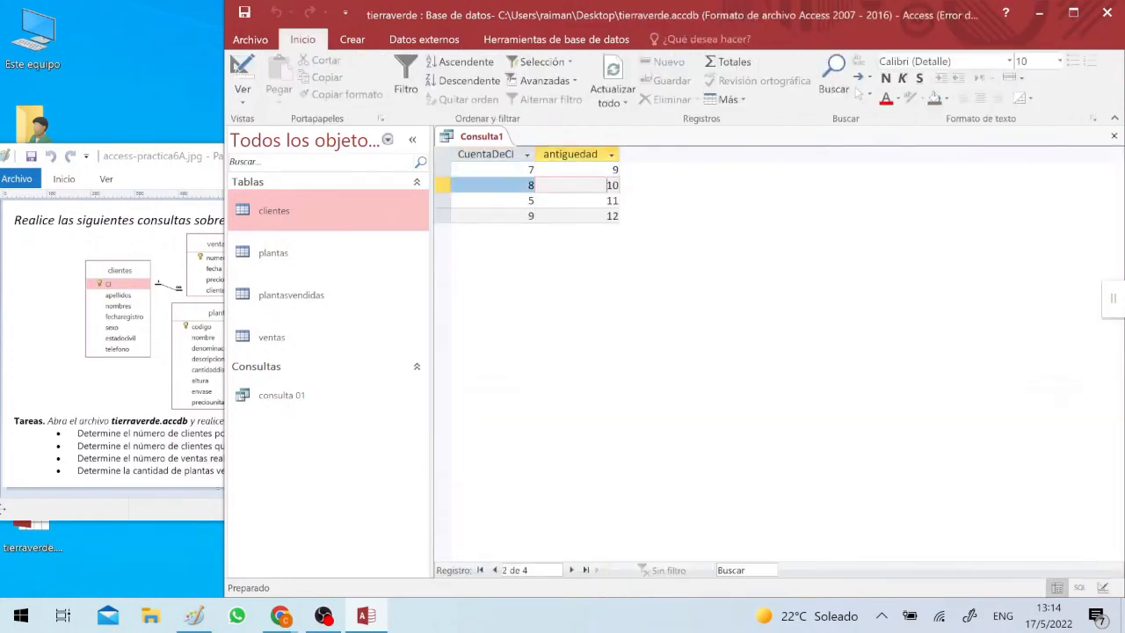
pyautogui.press('Up')
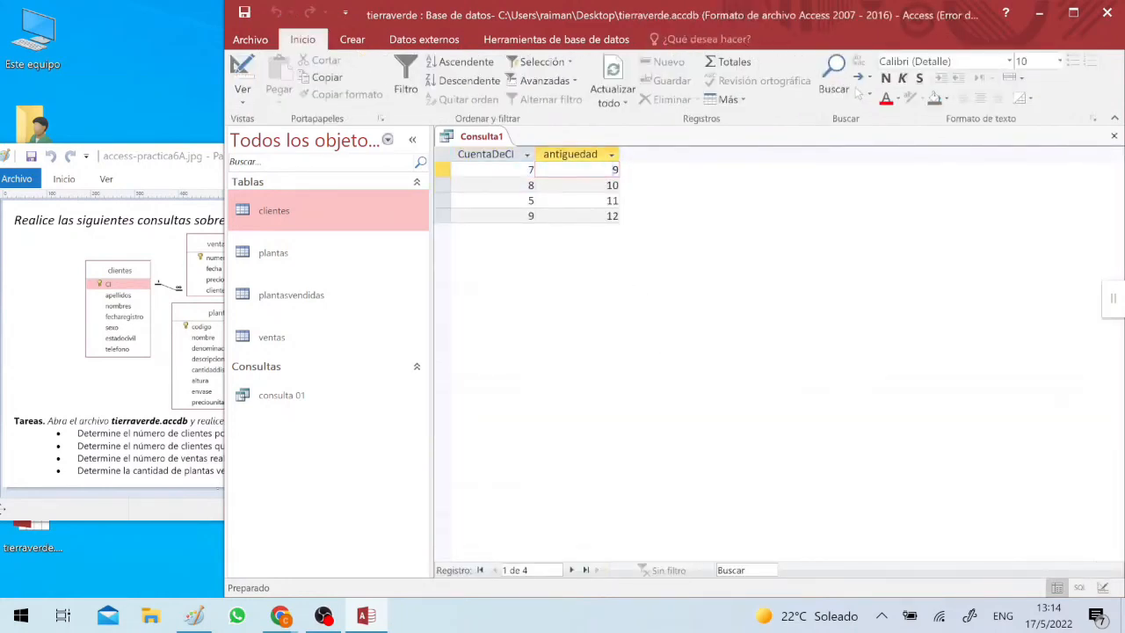
pyautogui.press('Down')
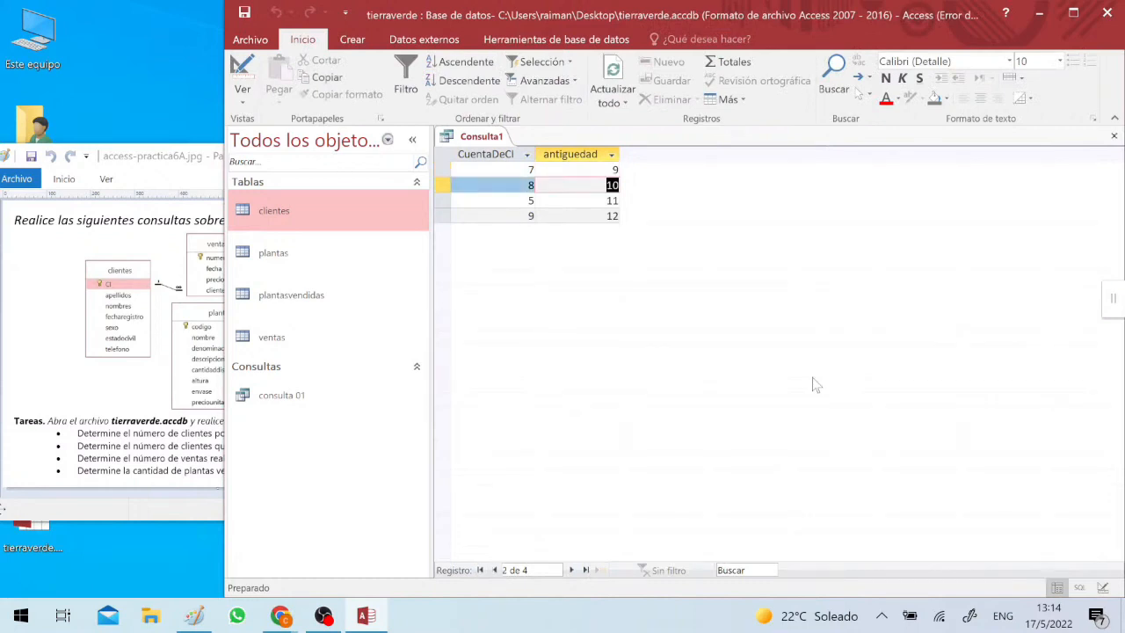
pyautogui.press('Down')
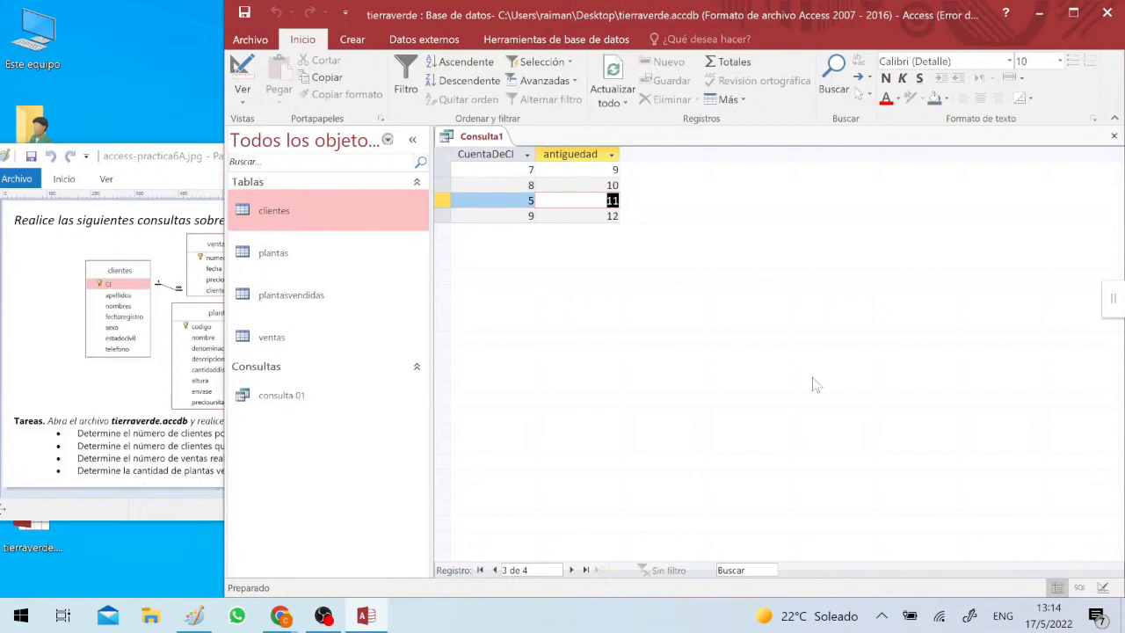
pyautogui.press('Down')
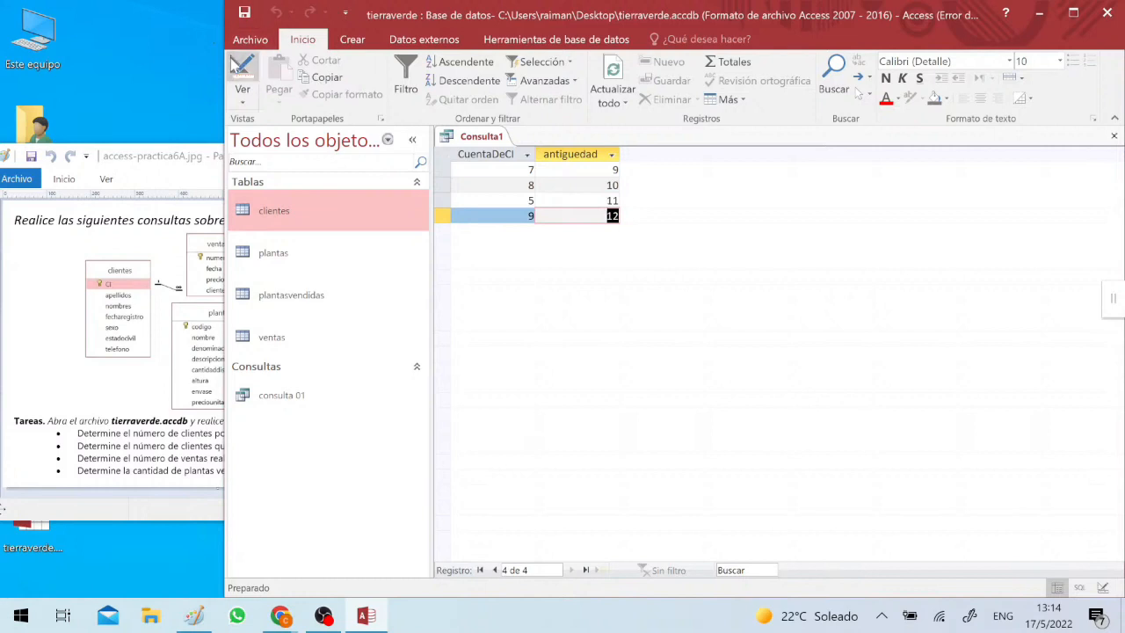
# - Set the antiguedad column's total back to Dónde in the query design and rerun the query
pyautogui.click(233, 66)
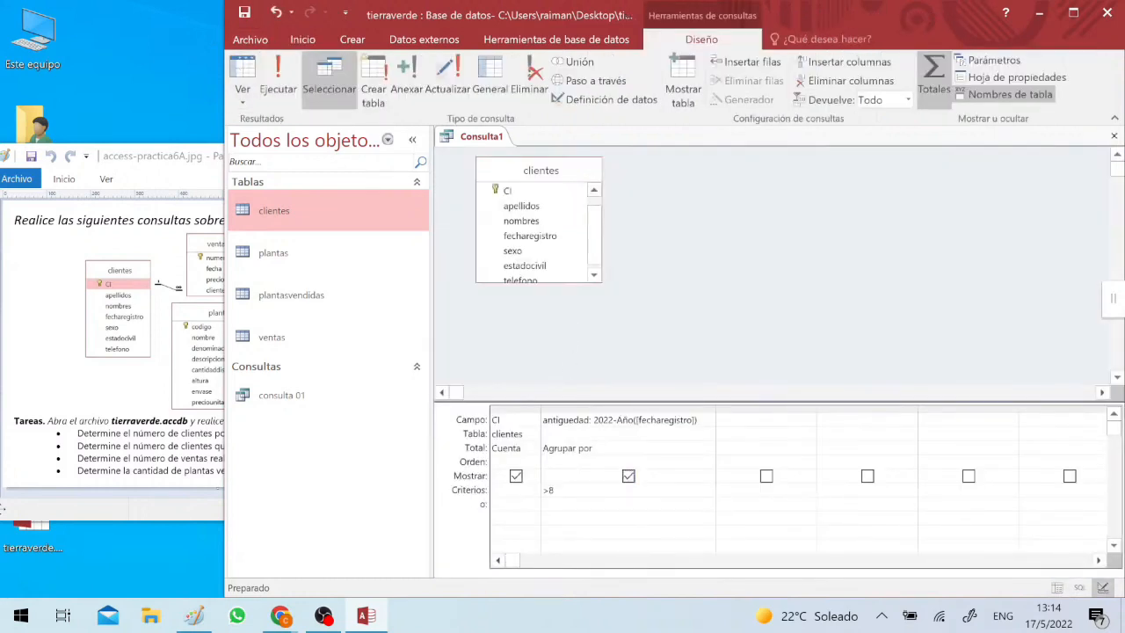
pyautogui.click(695, 449)
pyautogui.click(707, 448)
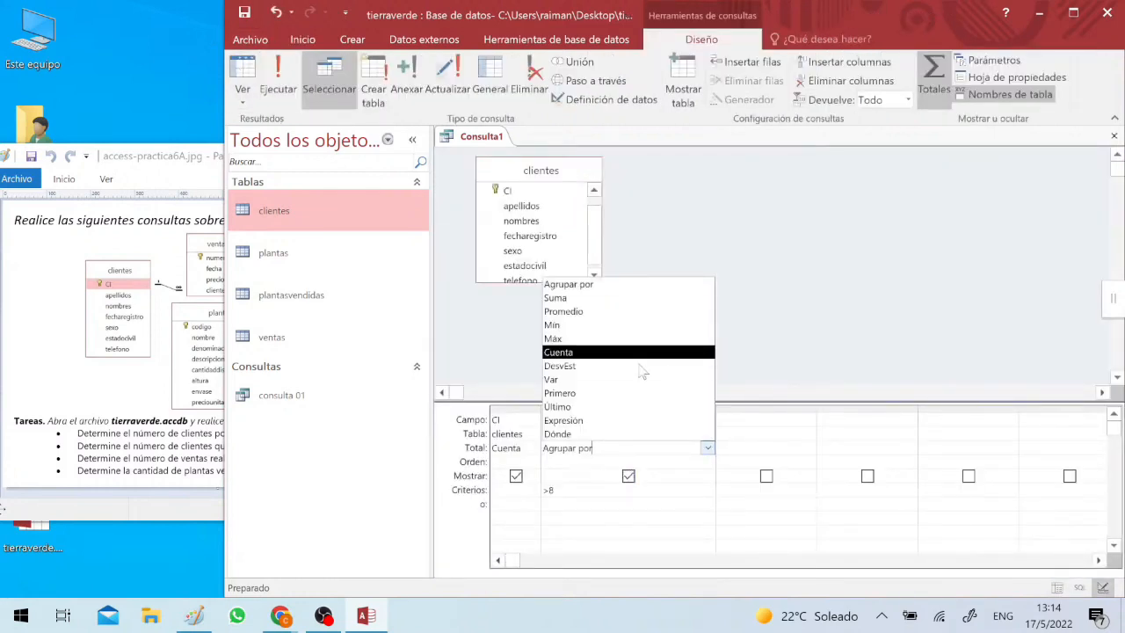
pyautogui.click(584, 434)
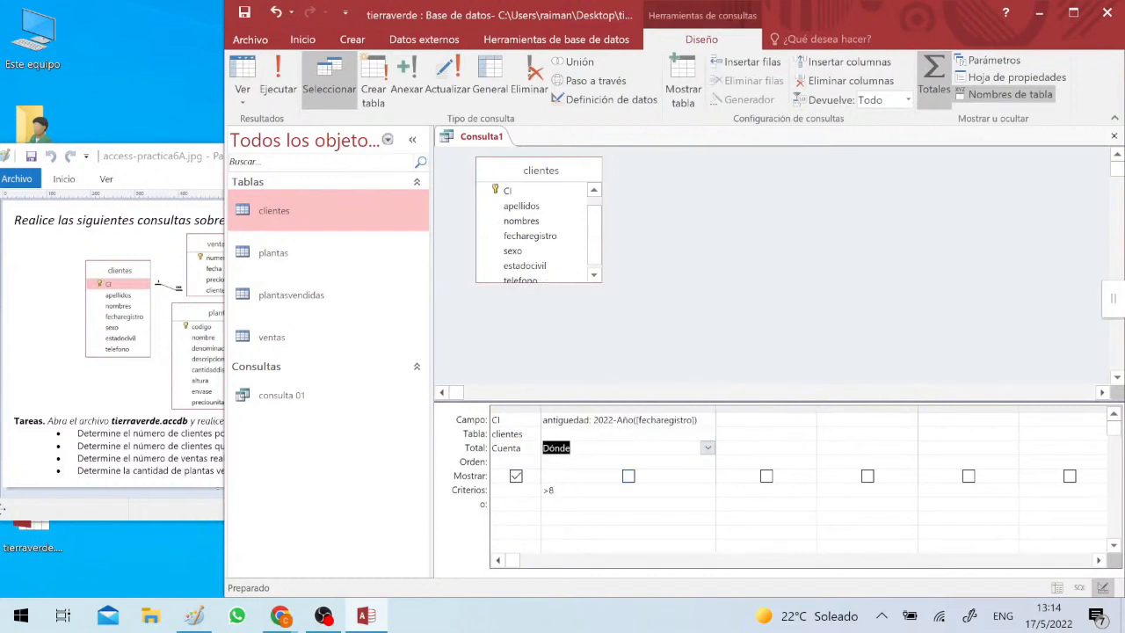
pyautogui.click(278, 77)
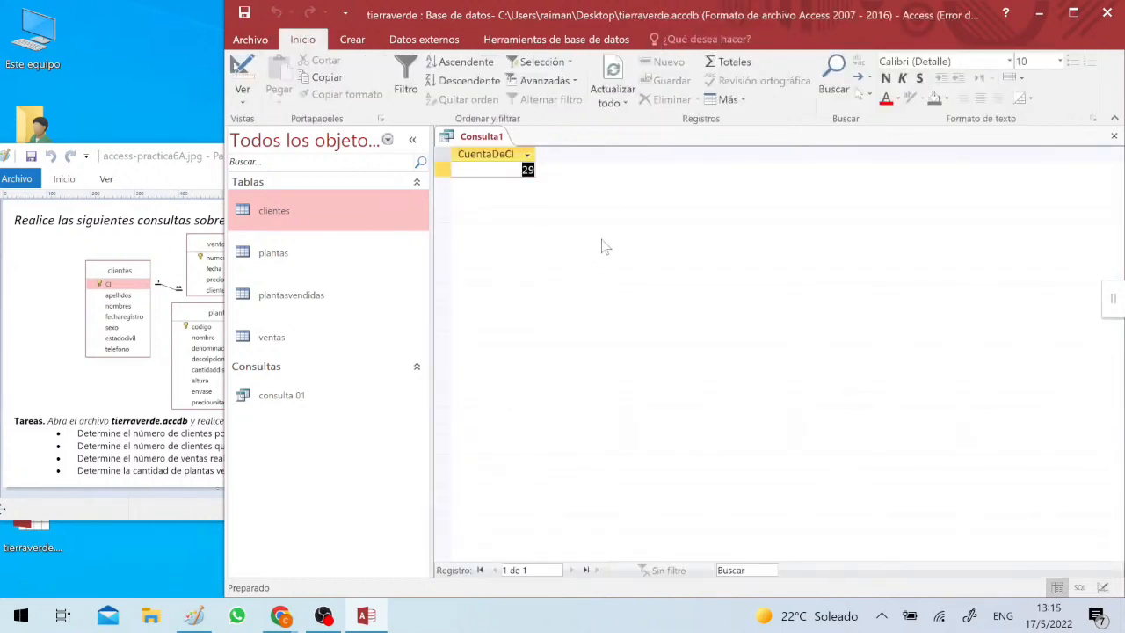
# - Save the query design as "consulta 02" and close it
pyautogui.click(242, 69)
pyautogui.click(547, 517)
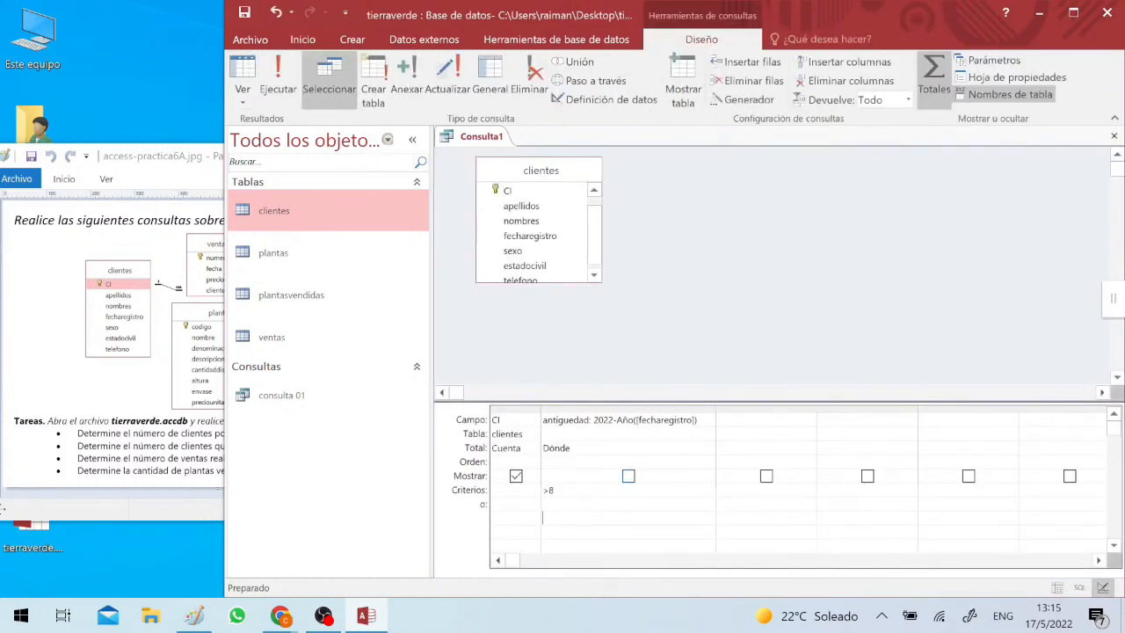
pyautogui.click(245, 12)
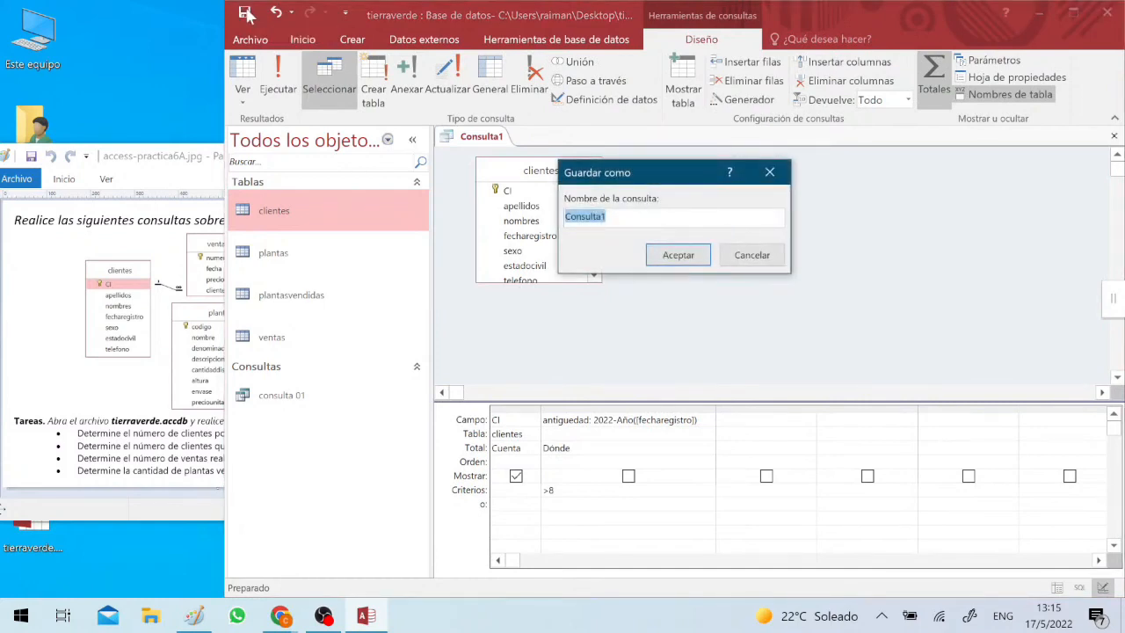
pyautogui.write('consulta')
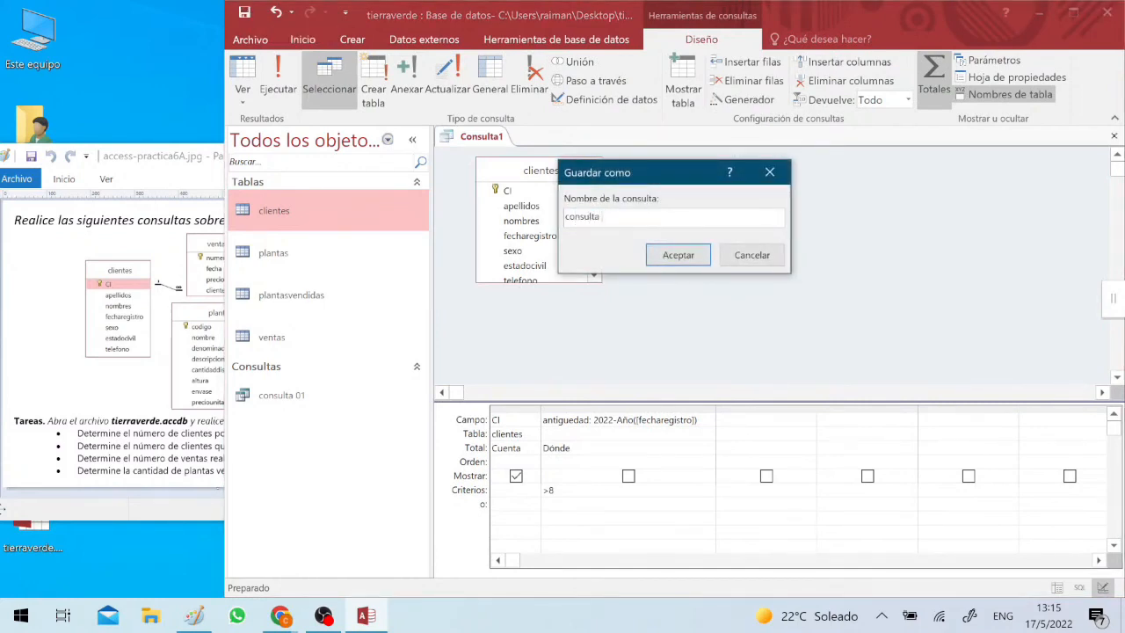
pyautogui.write(' 02')
pyautogui.press('Return')
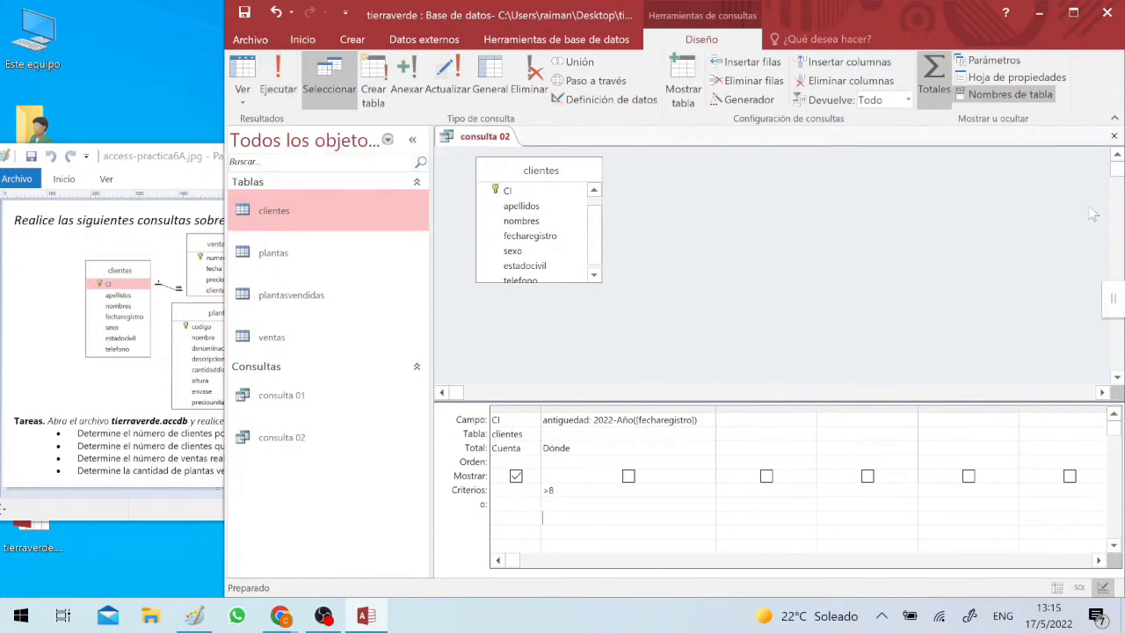
pyautogui.click(1114, 137)
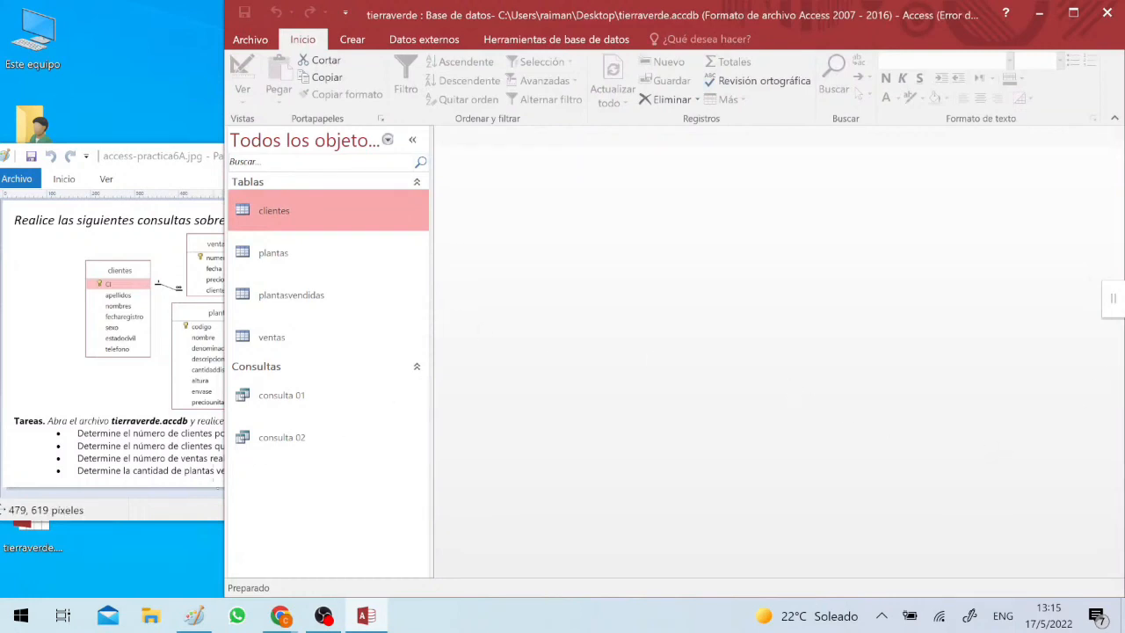
# - Check the next task in the exercise image and create a new query design based on the ventas table
pyautogui.click(155, 451)
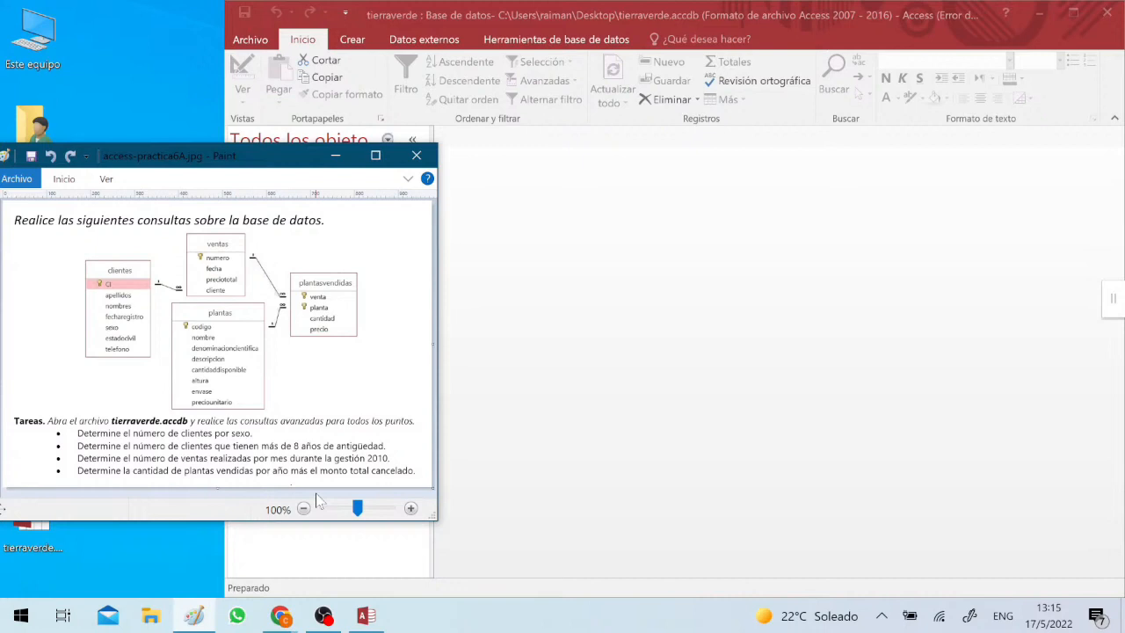
pyautogui.click(811, 312)
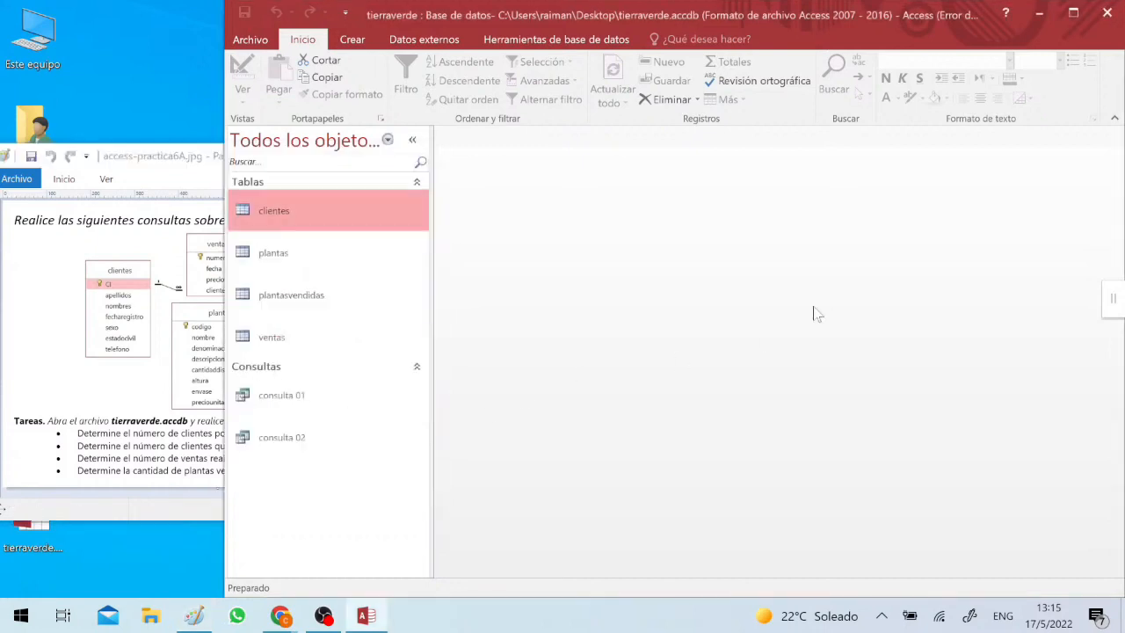
pyautogui.click(356, 42)
pyautogui.click(511, 103)
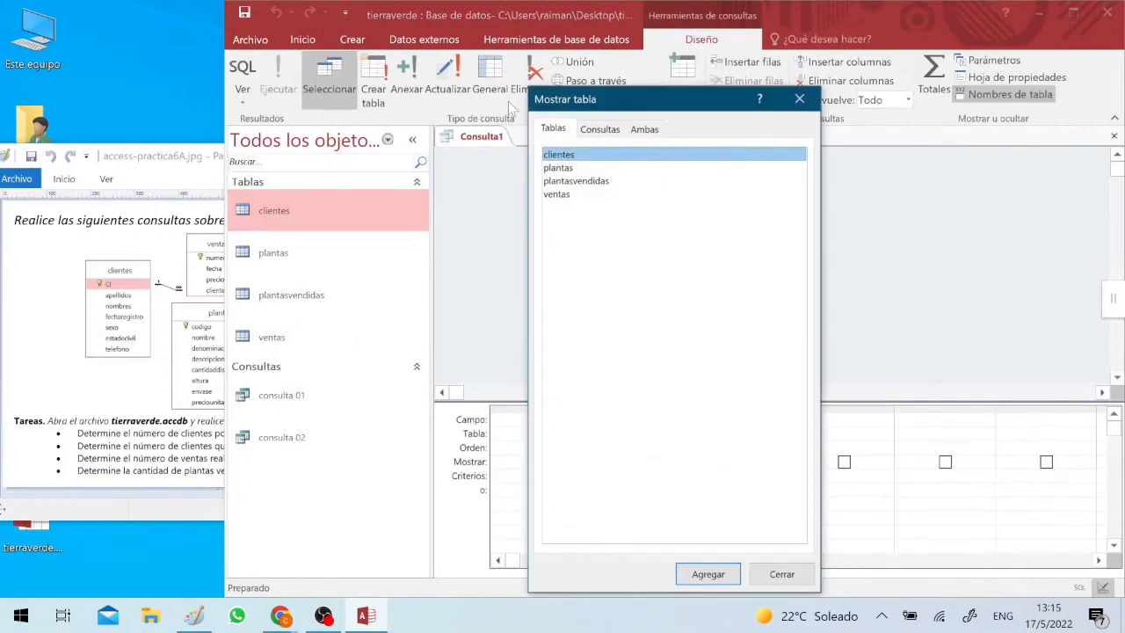
pyautogui.click(564, 195)
pyautogui.doubleClick(564, 195)
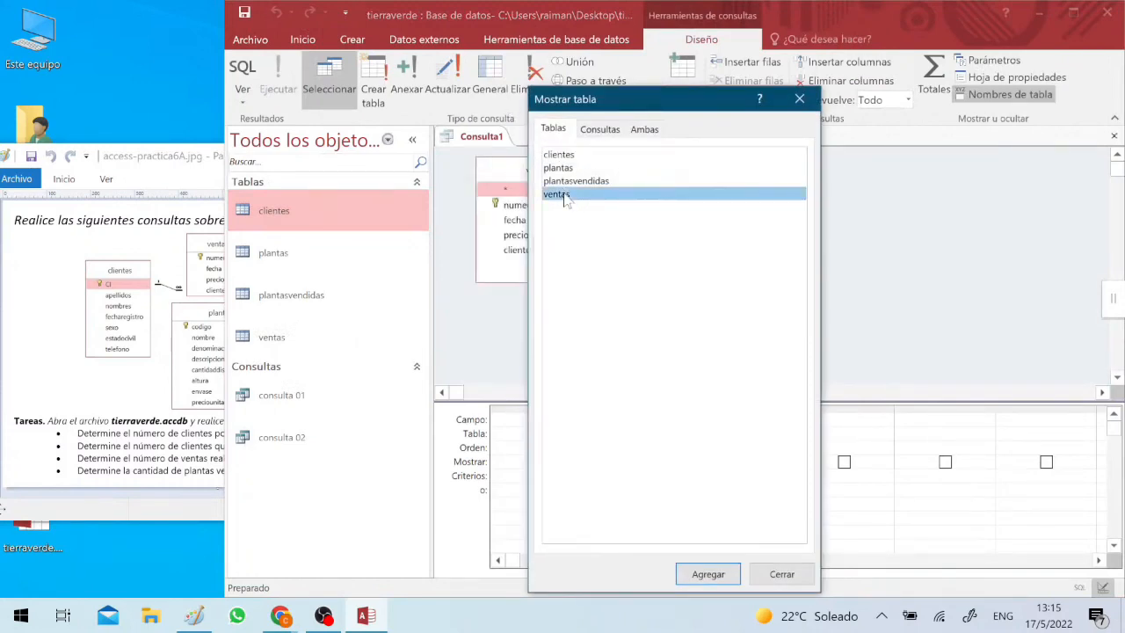
pyautogui.click(799, 100)
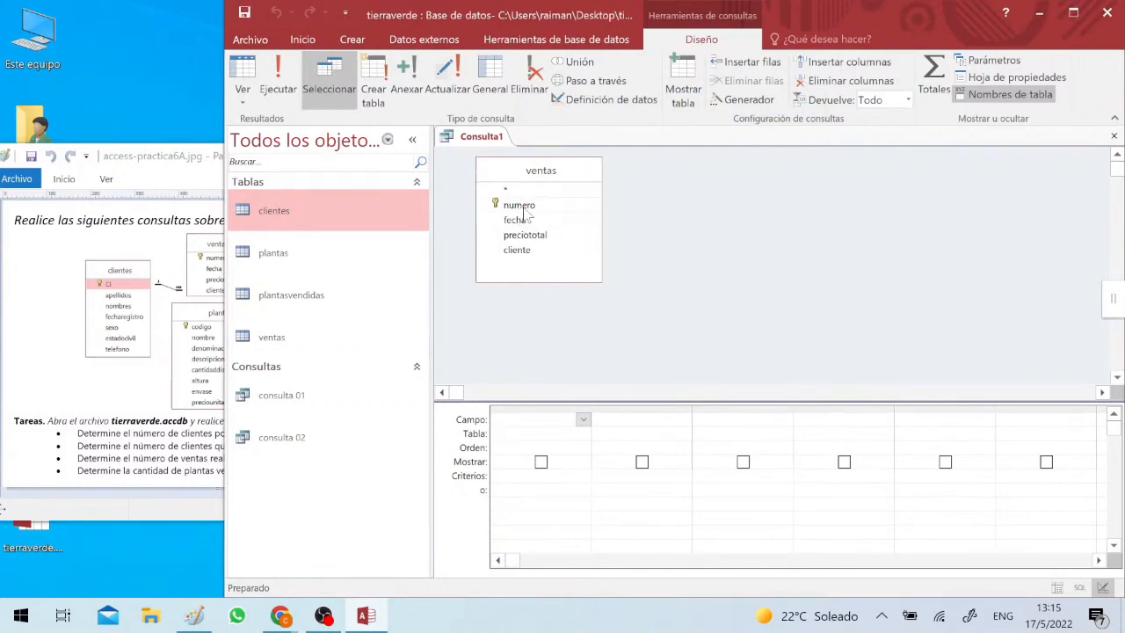
# - Add the numero field of ventas to the query, turn on totals and set its total to Cuenta
pyautogui.moveTo(520, 205); pyautogui.dragTo(551, 421)
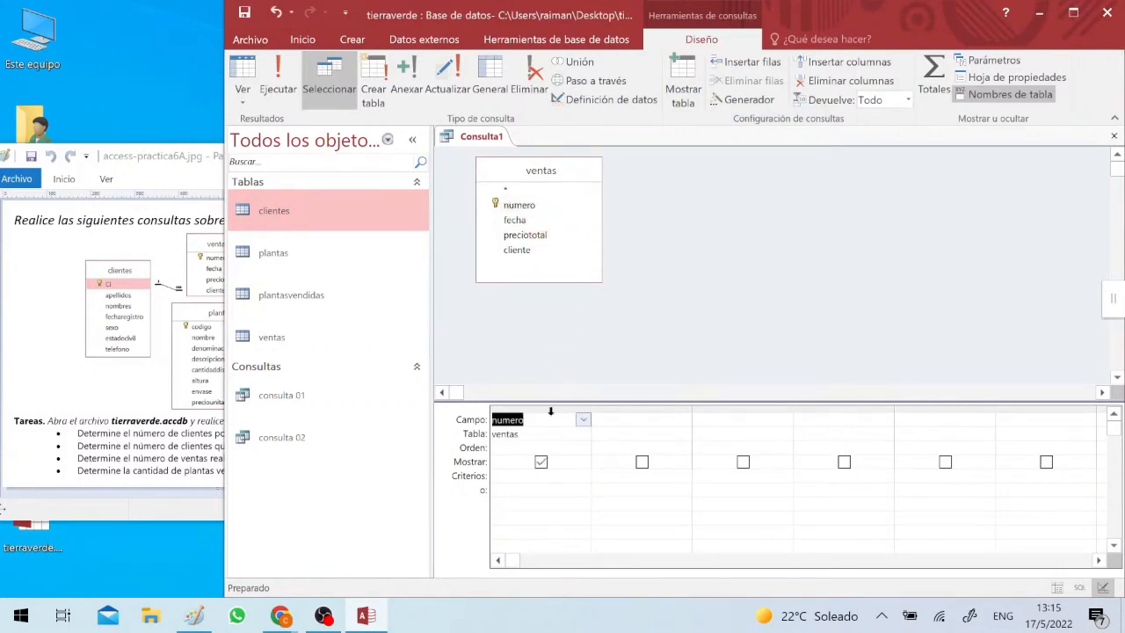
pyautogui.click(925, 88)
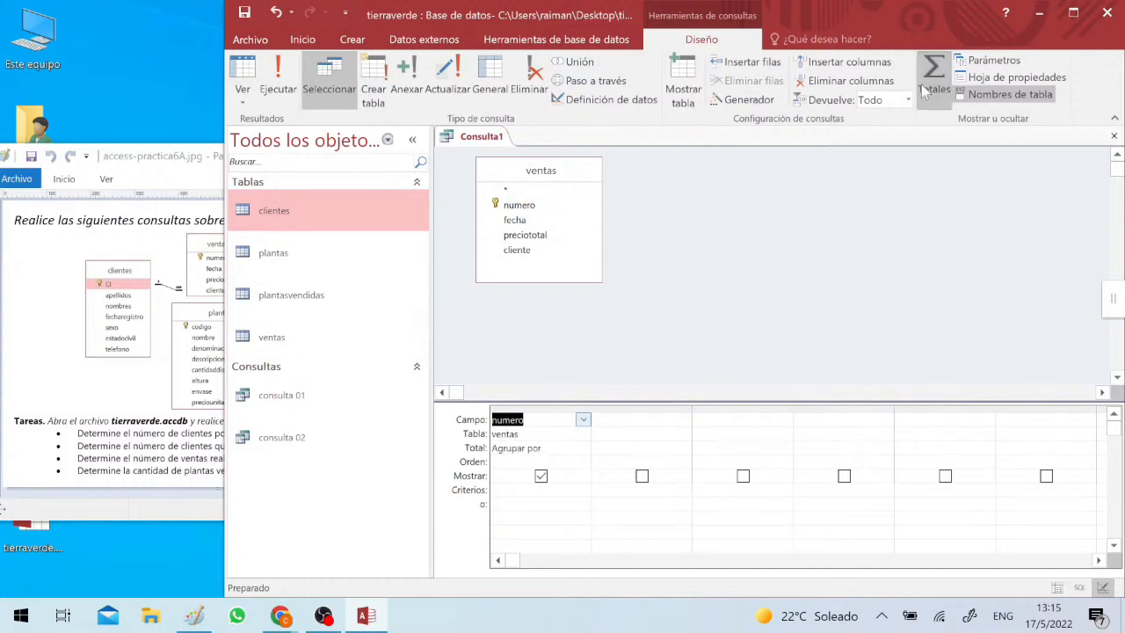
pyautogui.click(583, 449)
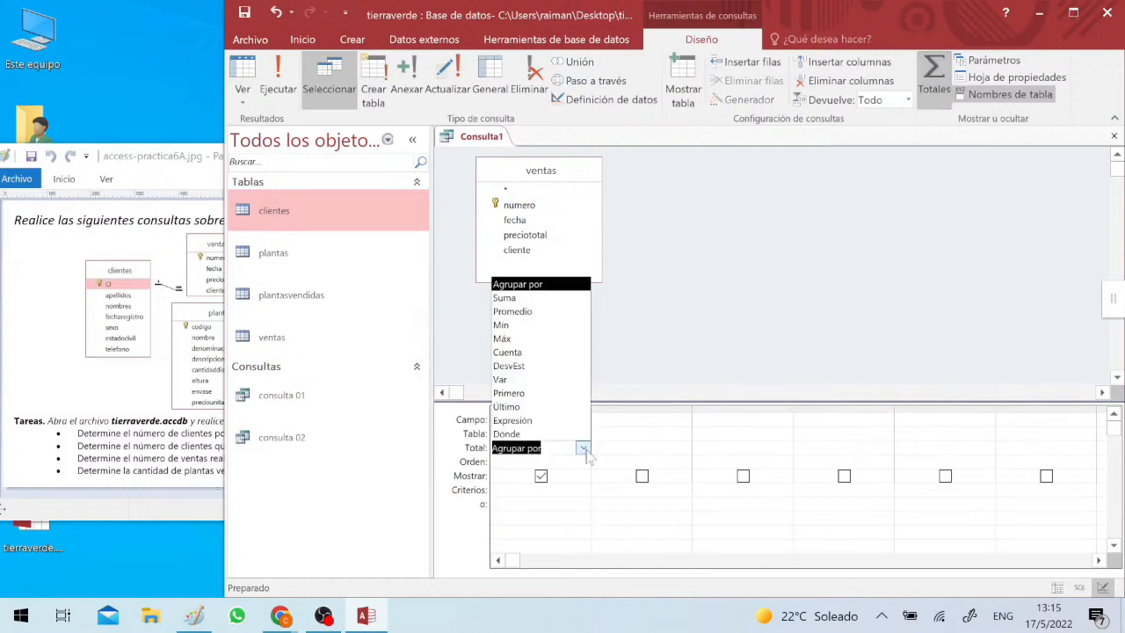
pyautogui.click(526, 352)
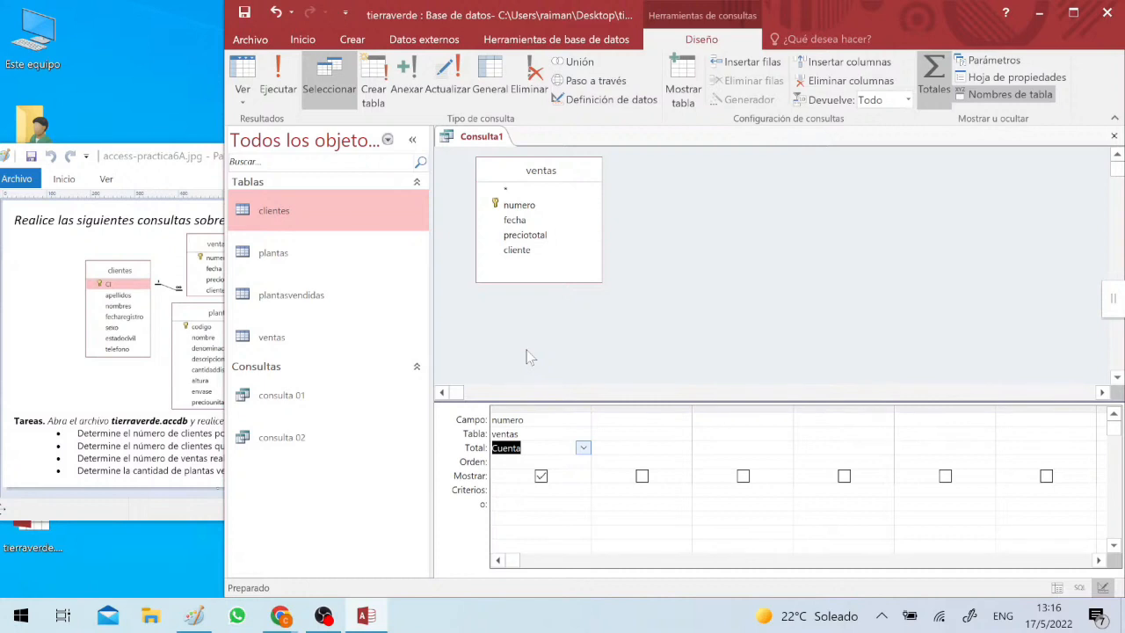
pyautogui.click(525, 449)
# - Reread the sales task, then add the fecha field as a calculated year column named añofecha using year(fecha)
pyautogui.click(162, 448)
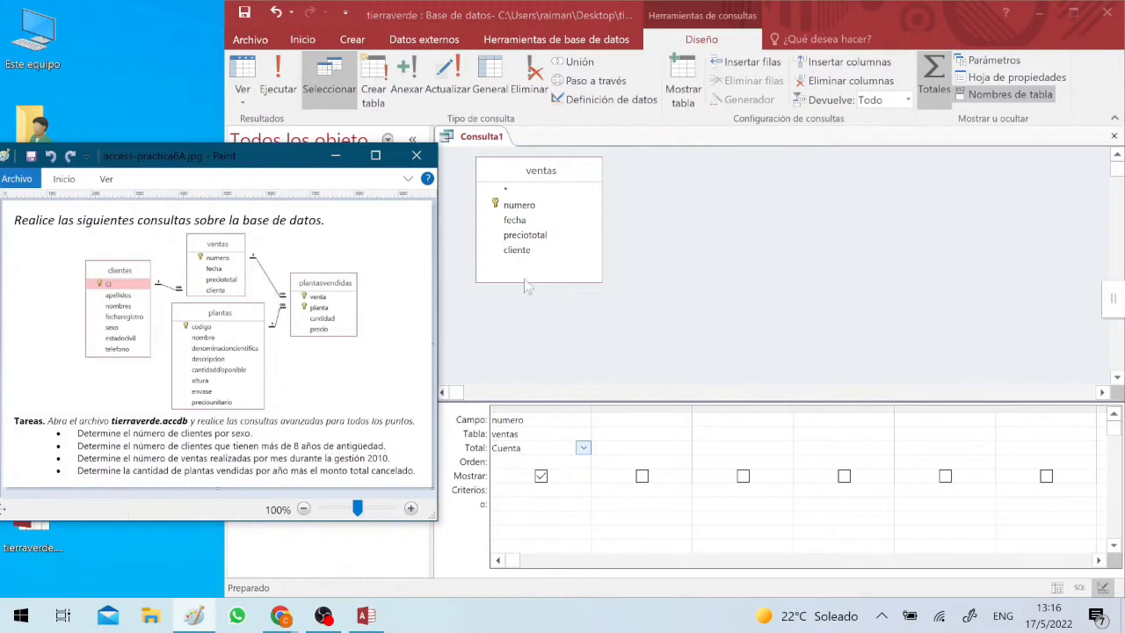
pyautogui.moveTo(514, 224)
pyautogui.mouseDown()
pyautogui.moveTo(648, 432)
pyautogui.moveTo(637, 422)
pyautogui.mouseUp()
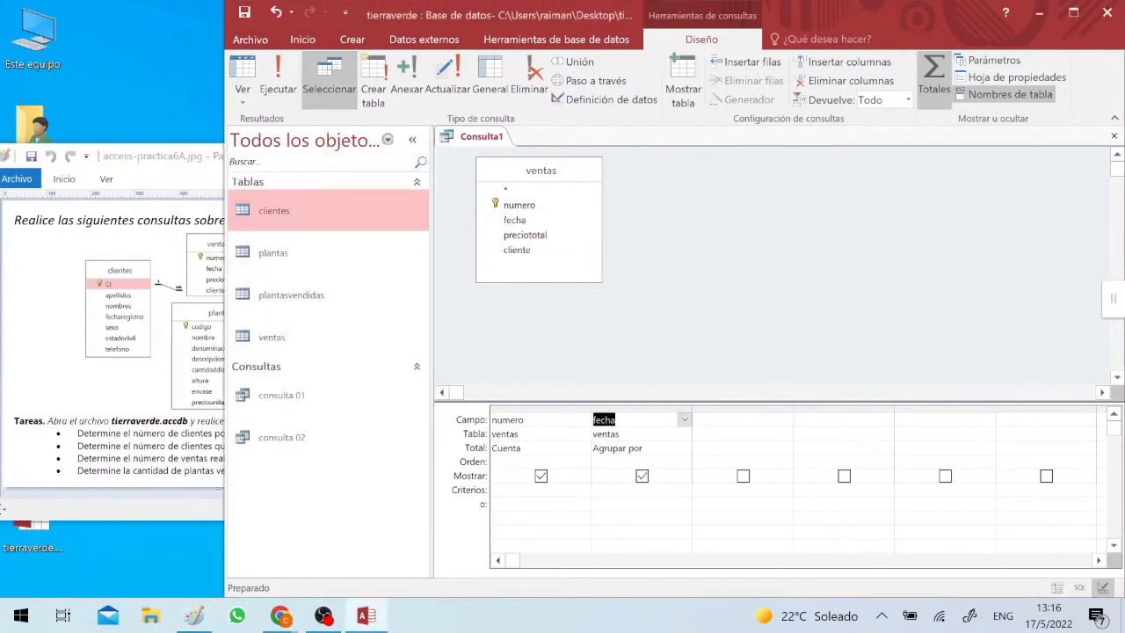
pyautogui.click(603, 409)
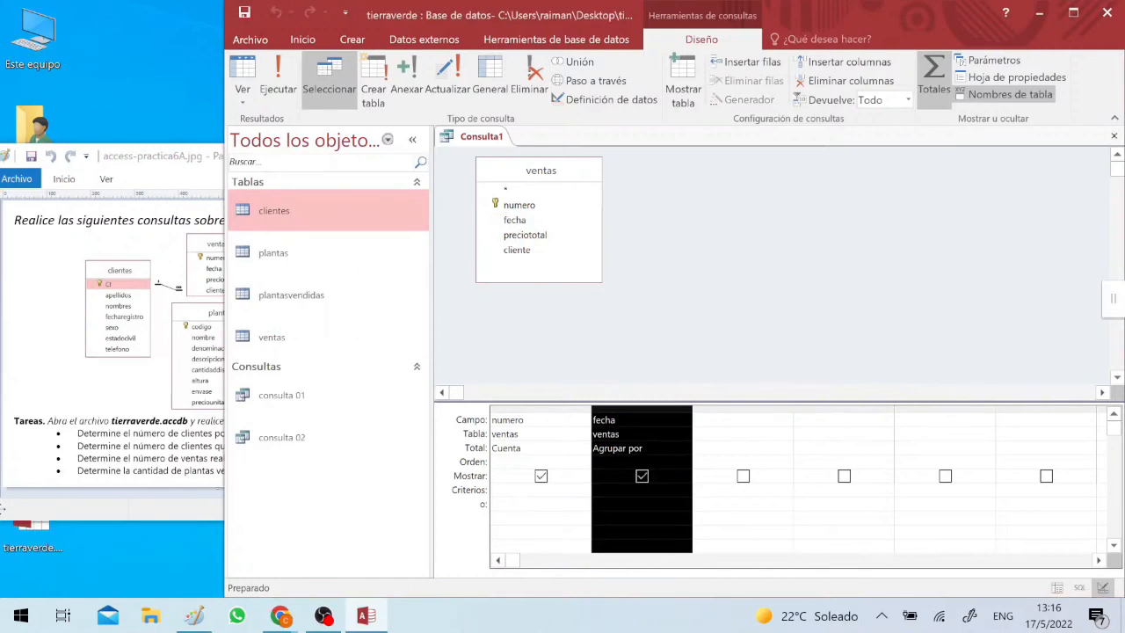
pyautogui.click(597, 421)
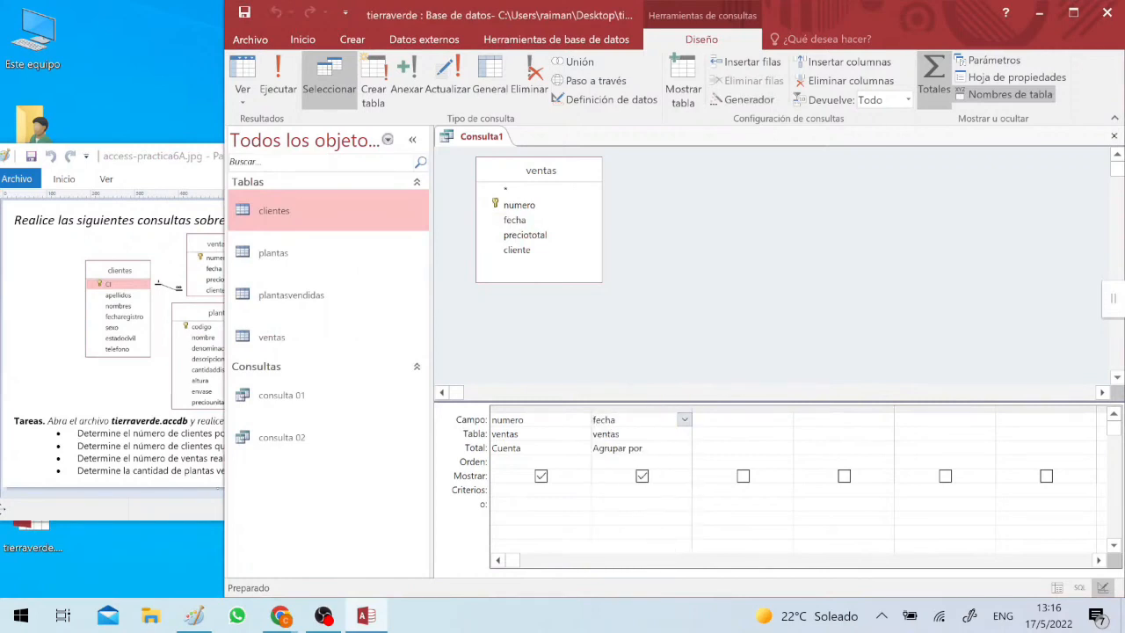
pyautogui.write('year(')
pyautogui.write(')')
pyautogui.write('a')
pyautogui.press('super+space')
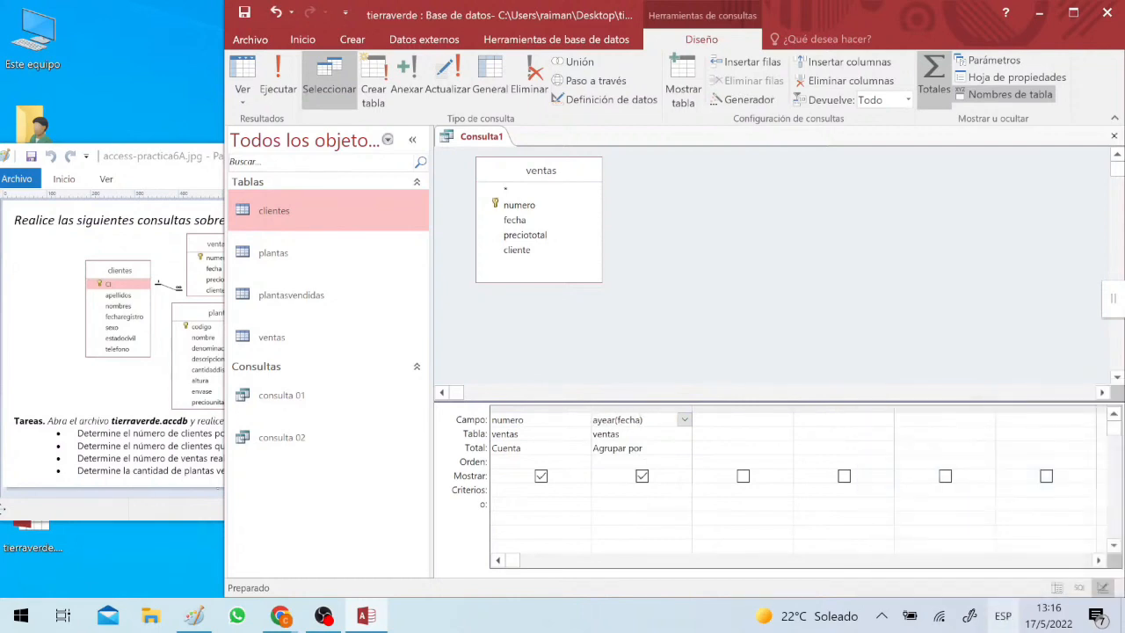
pyautogui.write('ño')
pyautogui.press('super+space')
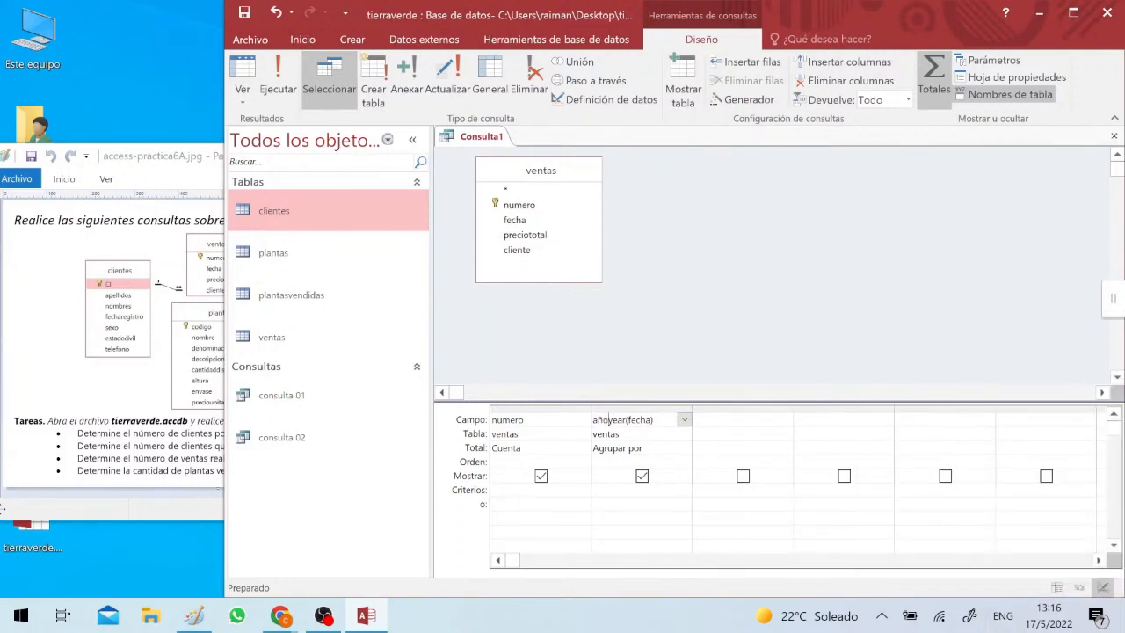
pyautogui.write('fecha: Año([fecha')
pyautogui.press('Down')
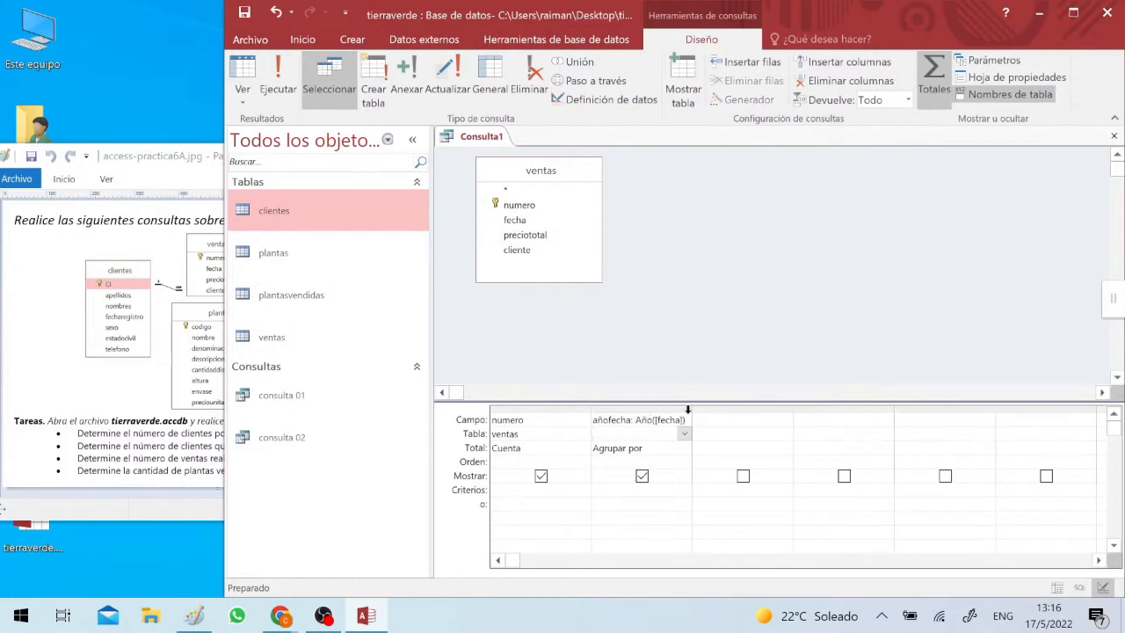
# - Set the añofecha column's total to Dónde and its criterion to 2010
pyautogui.click(685, 418)
pyautogui.click(695, 417)
pyautogui.click(691, 409)
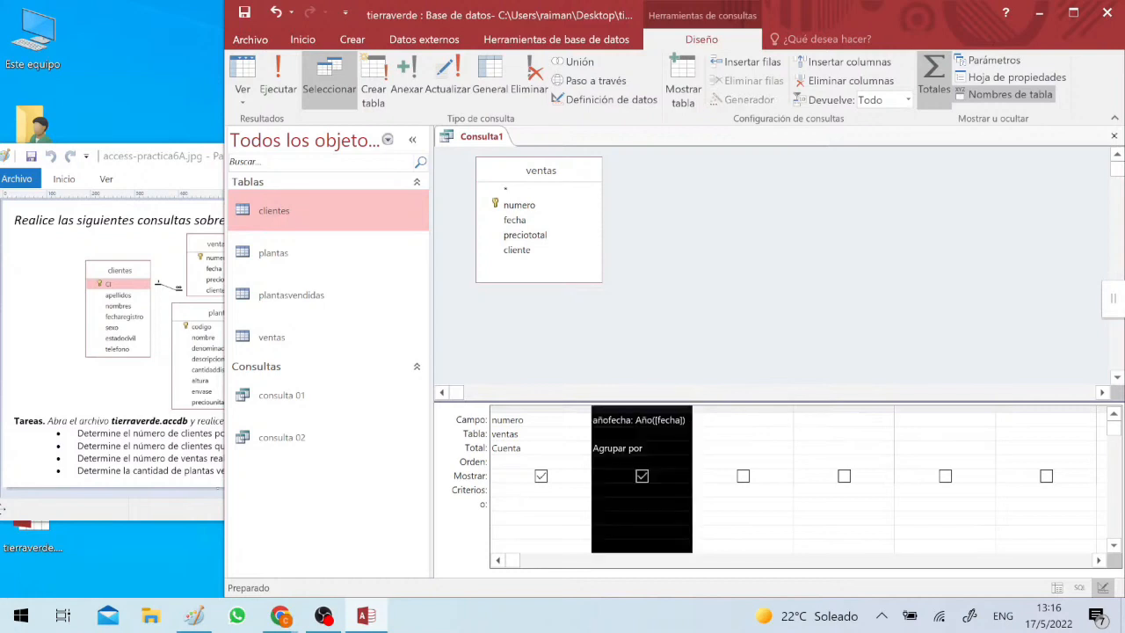
pyautogui.click(690, 449)
pyautogui.click(684, 447)
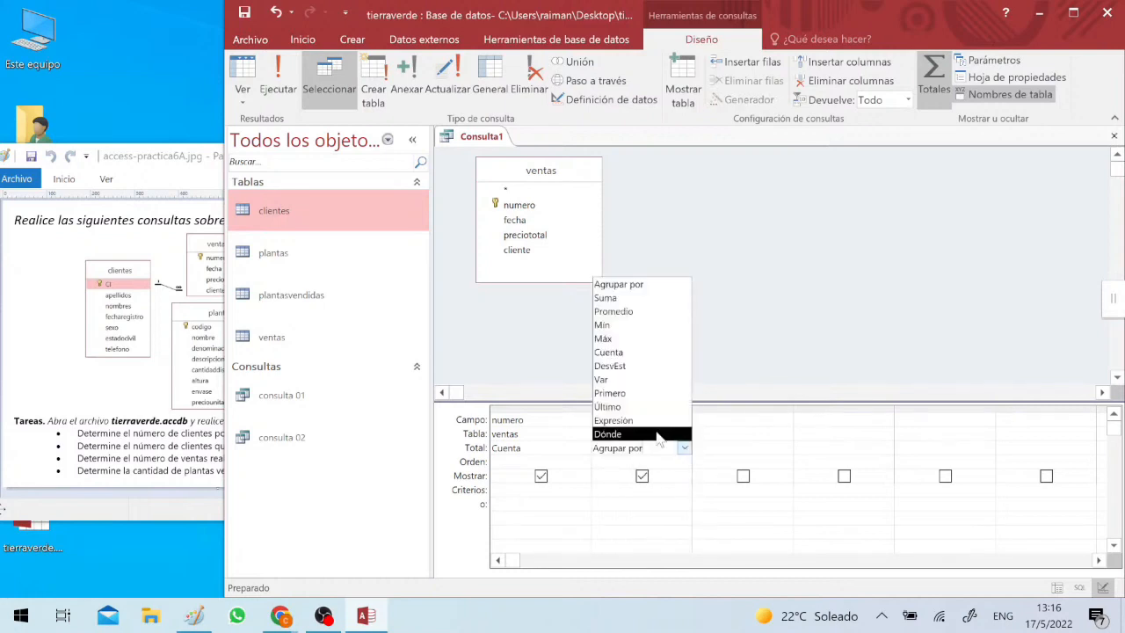
pyautogui.click(659, 431)
pyautogui.click(594, 489)
pyautogui.write('2010')
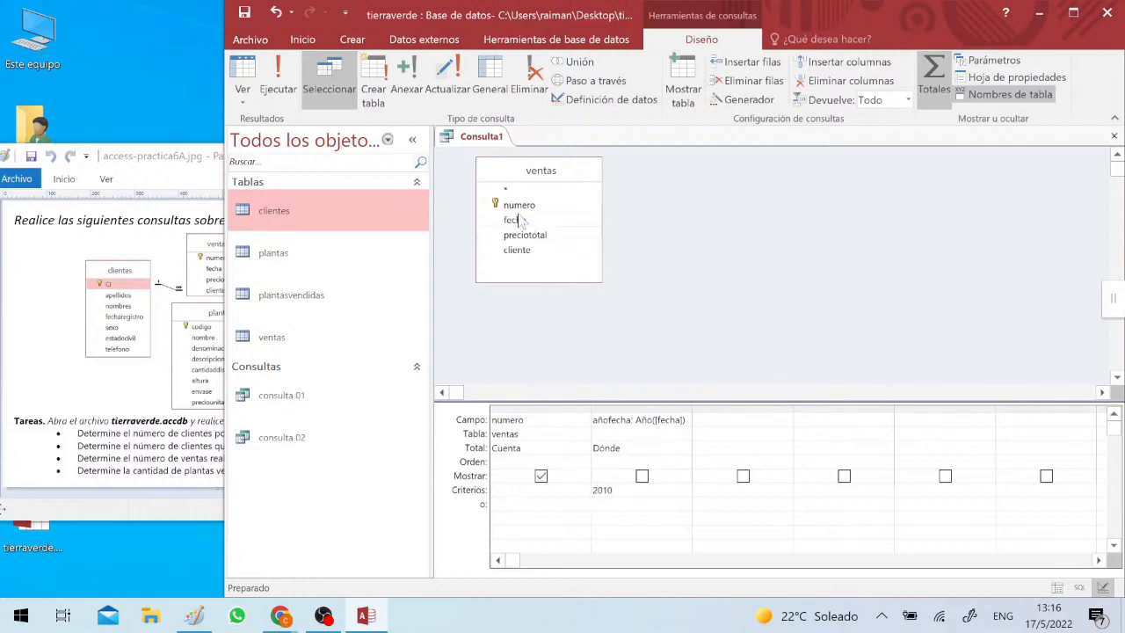
# - Insert the fecha field again before the añofecha column and wrap it in the Mes function
pyautogui.moveTo(516, 220); pyautogui.dragTo(608, 422)
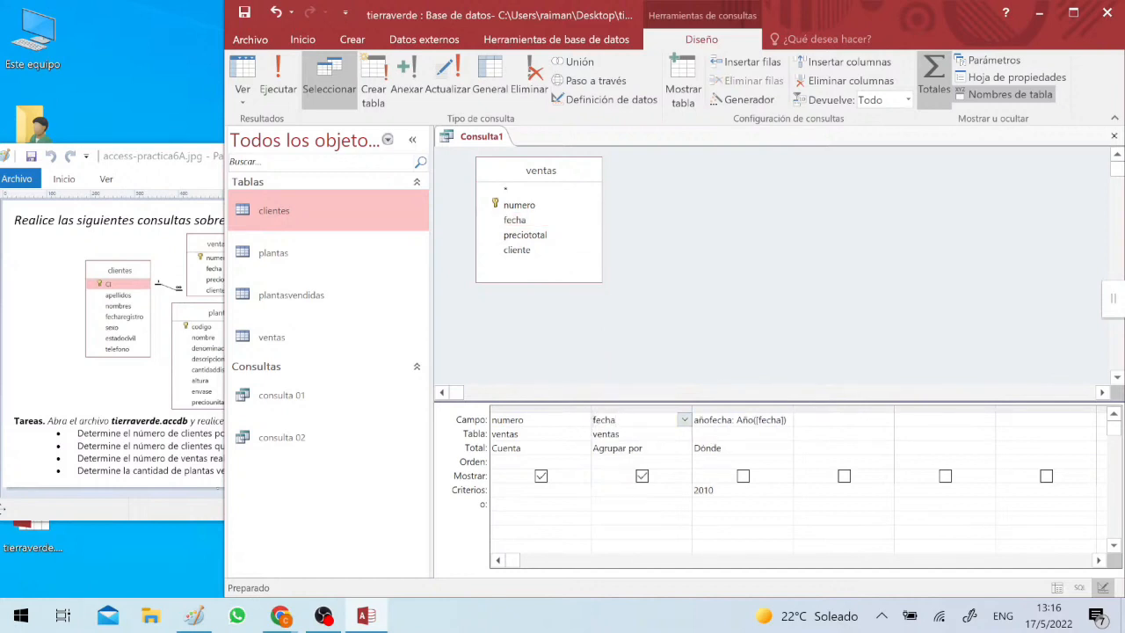
pyautogui.press('Home')
pyautogui.write('mo')
pyautogui.press('BackSpace')
pyautogui.write('es(')
pyautogui.hotkey('shift', 'Tab')
pyautogui.press('Tab')
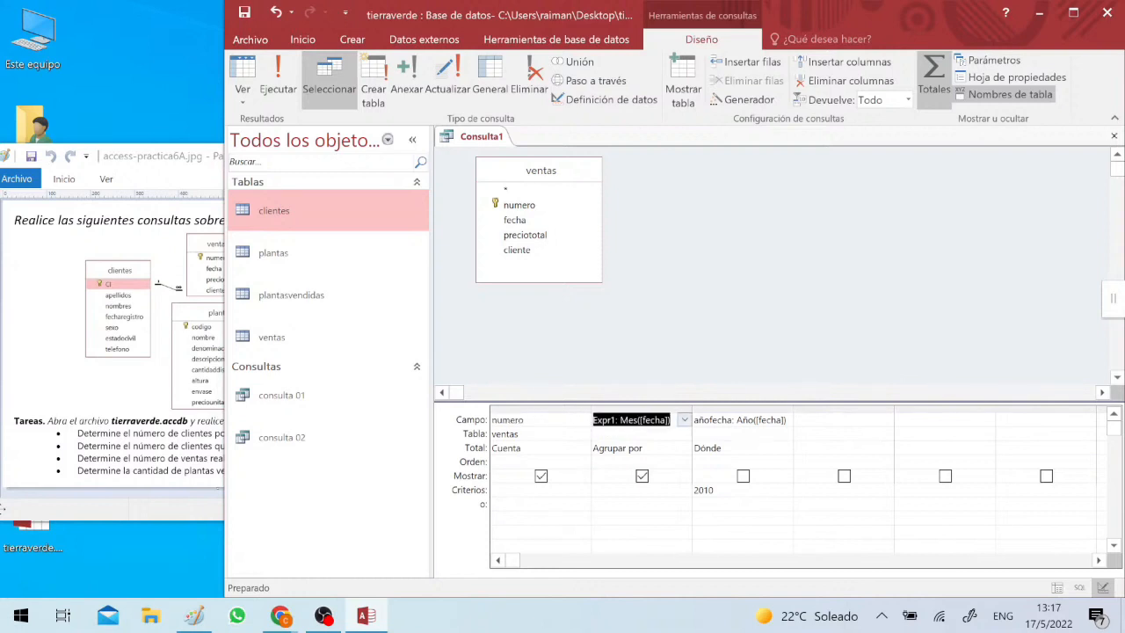
# - Rename the month expression column as mes
pyautogui.click(610, 419)
pyautogui.press('BackSpace')
pyautogui.press('BackSpace')
pyautogui.press('BackSpace')
pyautogui.press('BackSpace')
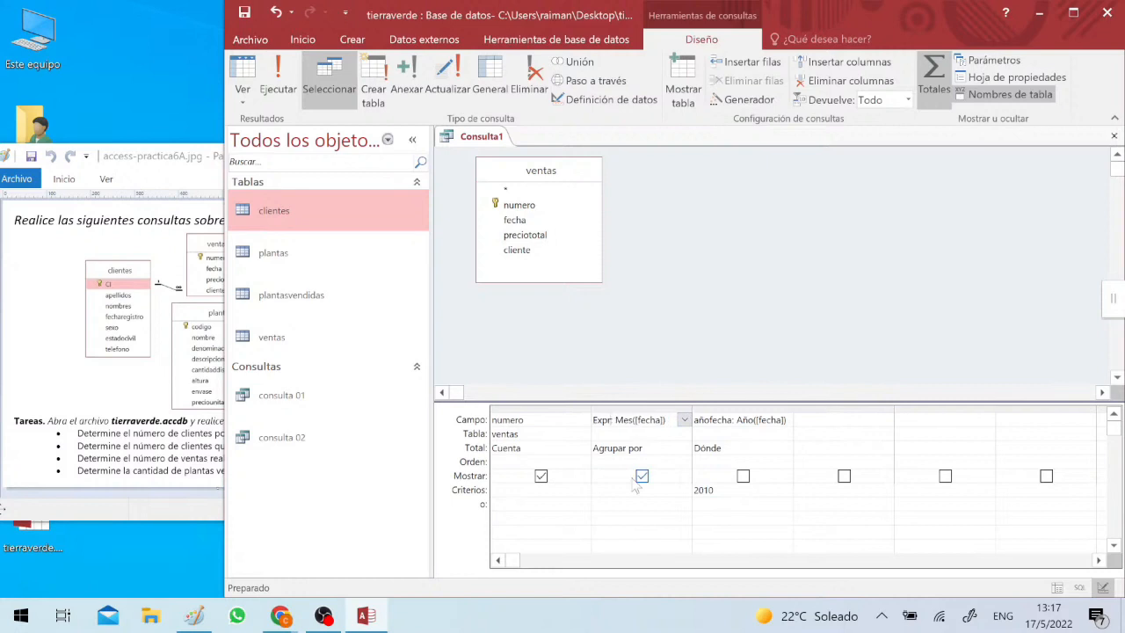
pyautogui.press('BackSpace')
pyautogui.write('mes')
pyautogui.press('Down')
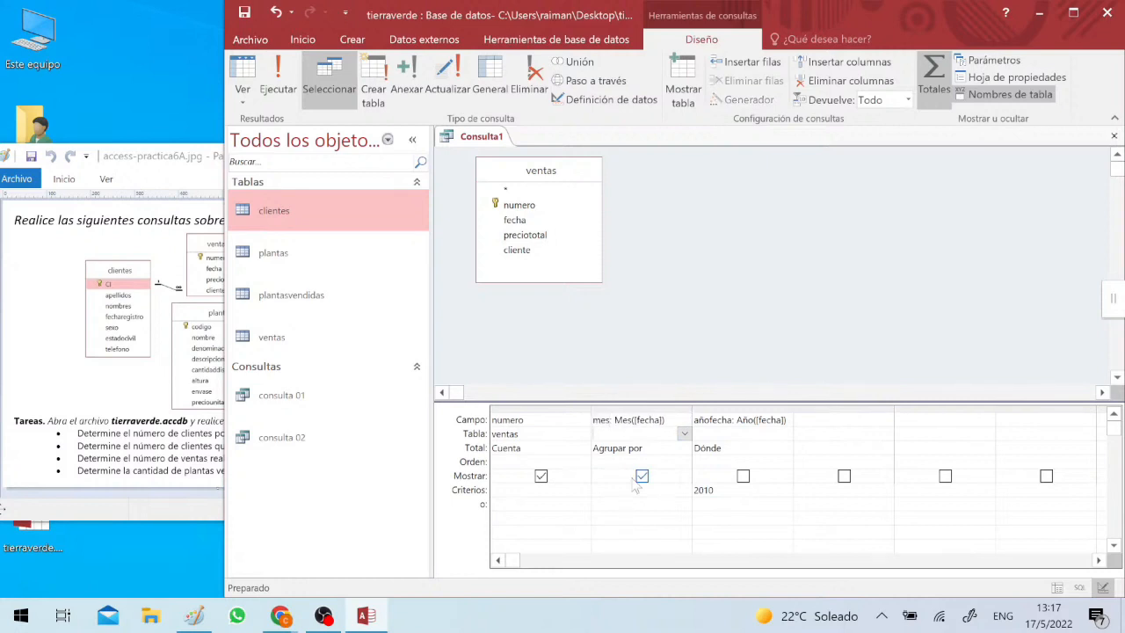
# - Fit the widths of the three query columns to their content and move the mes column before numero
pyautogui.moveTo(710, 409); pyautogui.dragTo(584, 411)
pyautogui.doubleClick(591, 410)
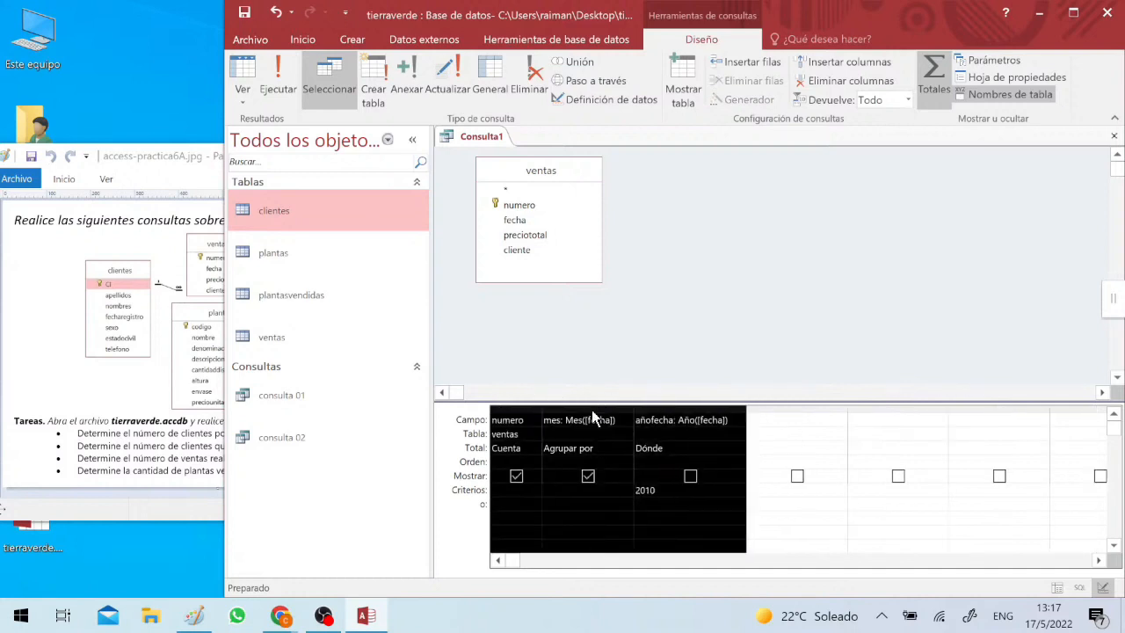
pyautogui.click(594, 420)
pyautogui.click(592, 409)
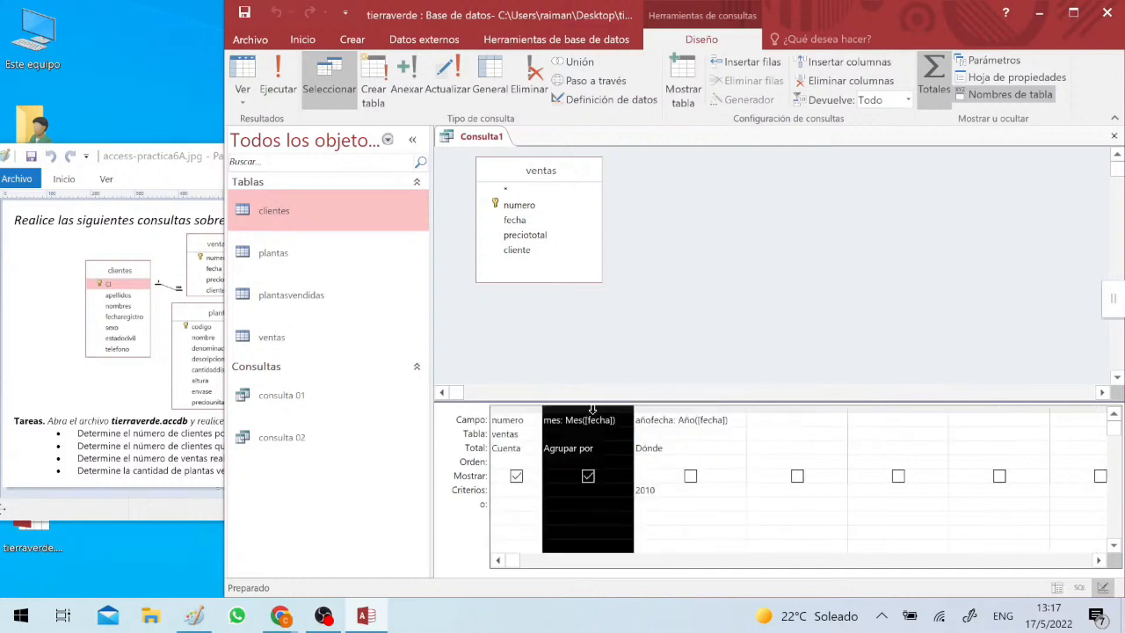
pyautogui.moveTo(593, 410); pyautogui.dragTo(522, 404)
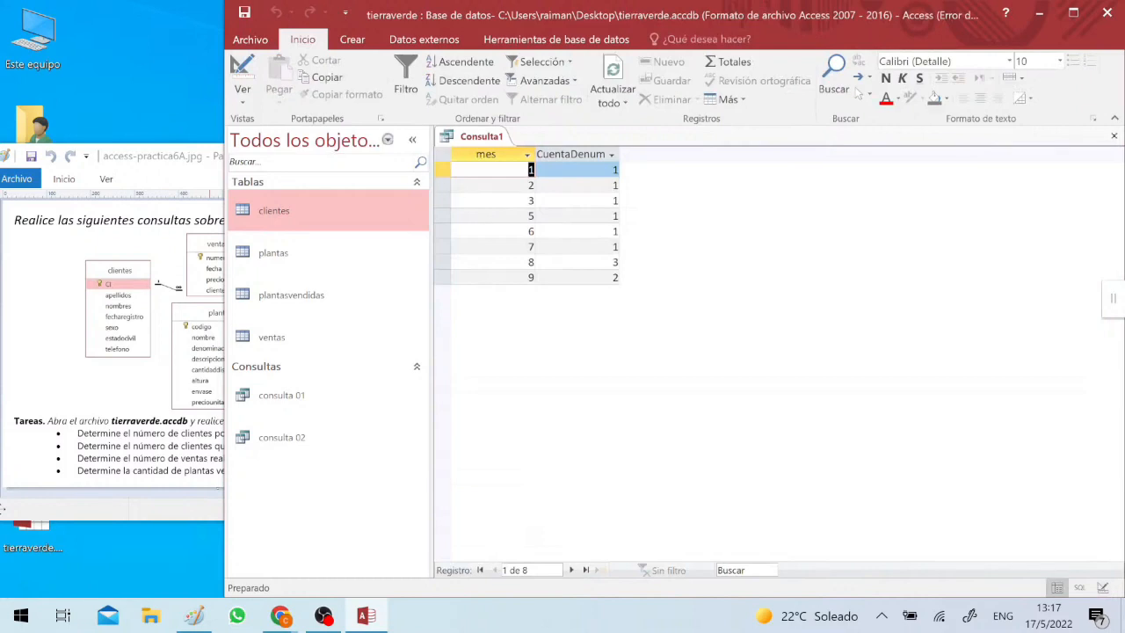
# - Examine the number of sales for each month in the query results
pyautogui.click(480, 201)
pyautogui.moveTo(447, 170); pyautogui.dragTo(443, 206)
pyautogui.hotkey('ctrl', 'a')
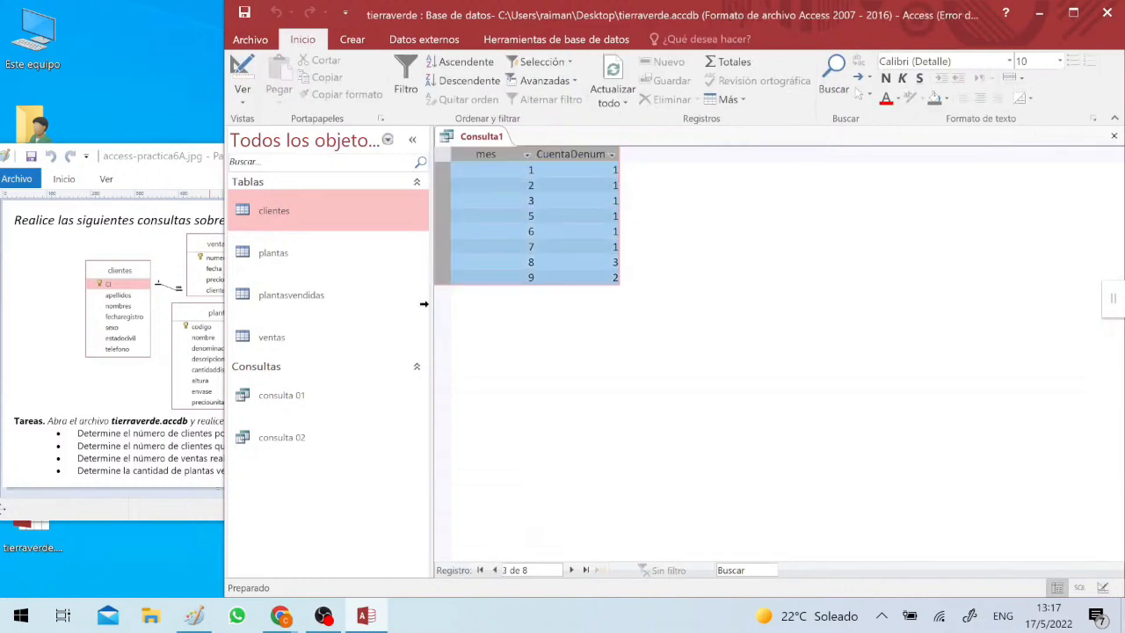
pyautogui.click(494, 171)
pyautogui.click(571, 184)
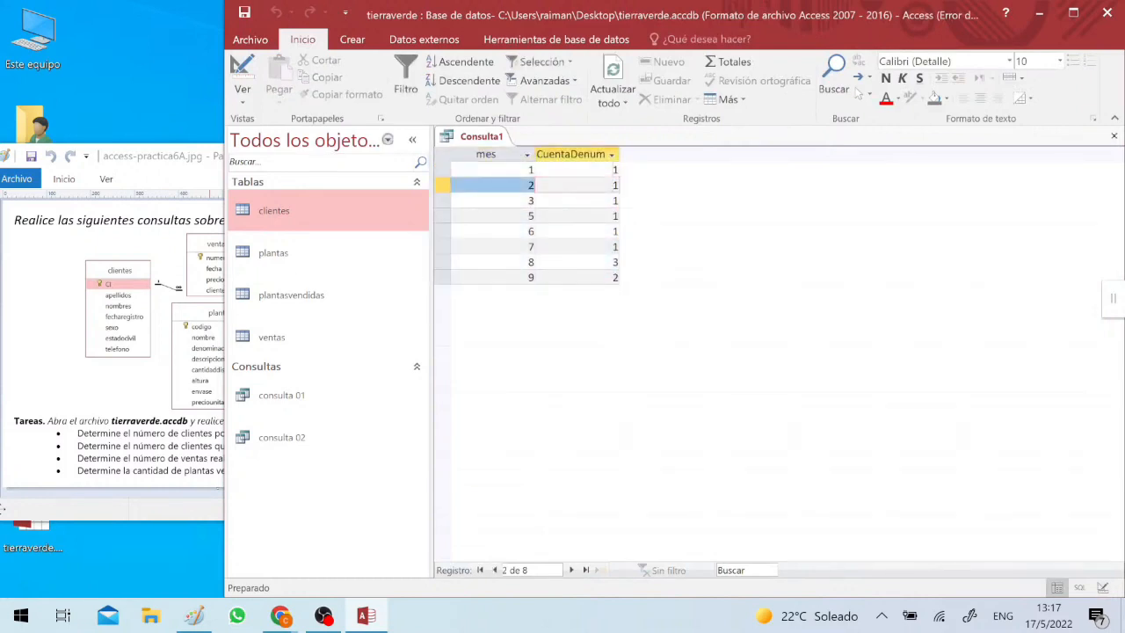
pyautogui.click(569, 172)
pyautogui.press('Down')
pyautogui.press('Down')
pyautogui.press('Down')
pyautogui.press('Down')
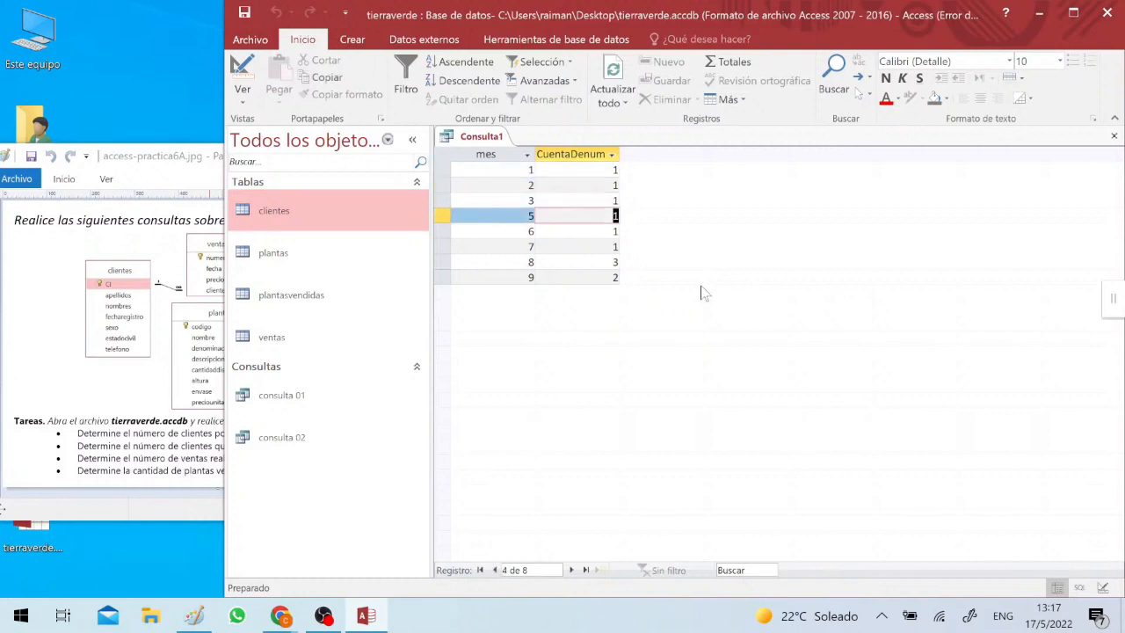
pyautogui.press('Down')
pyautogui.press('Down')
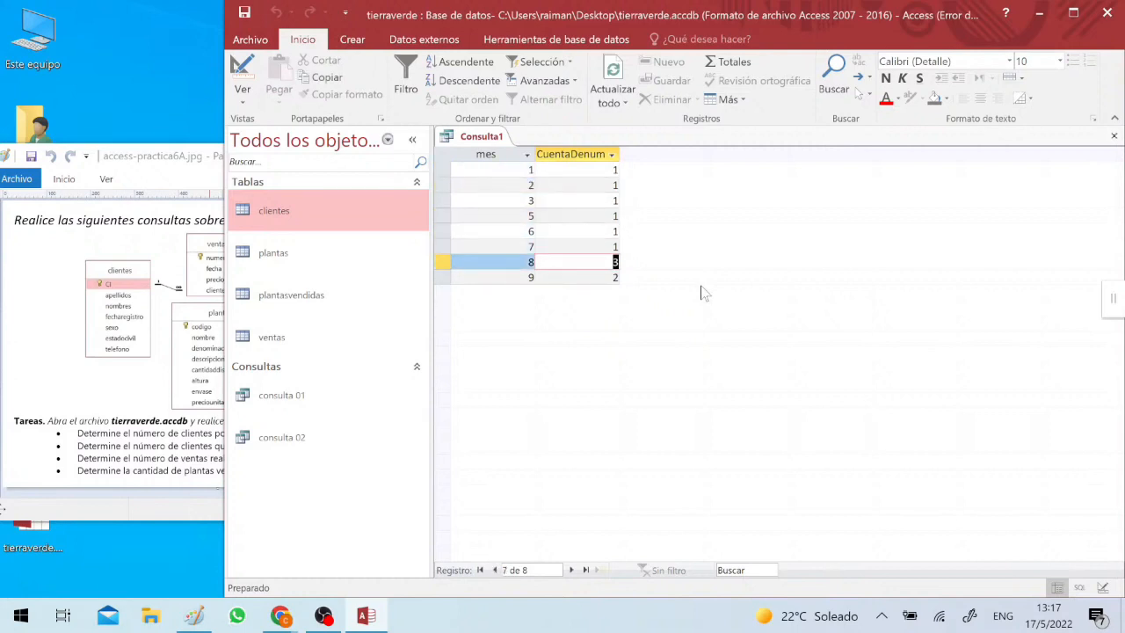
pyautogui.press('Down')
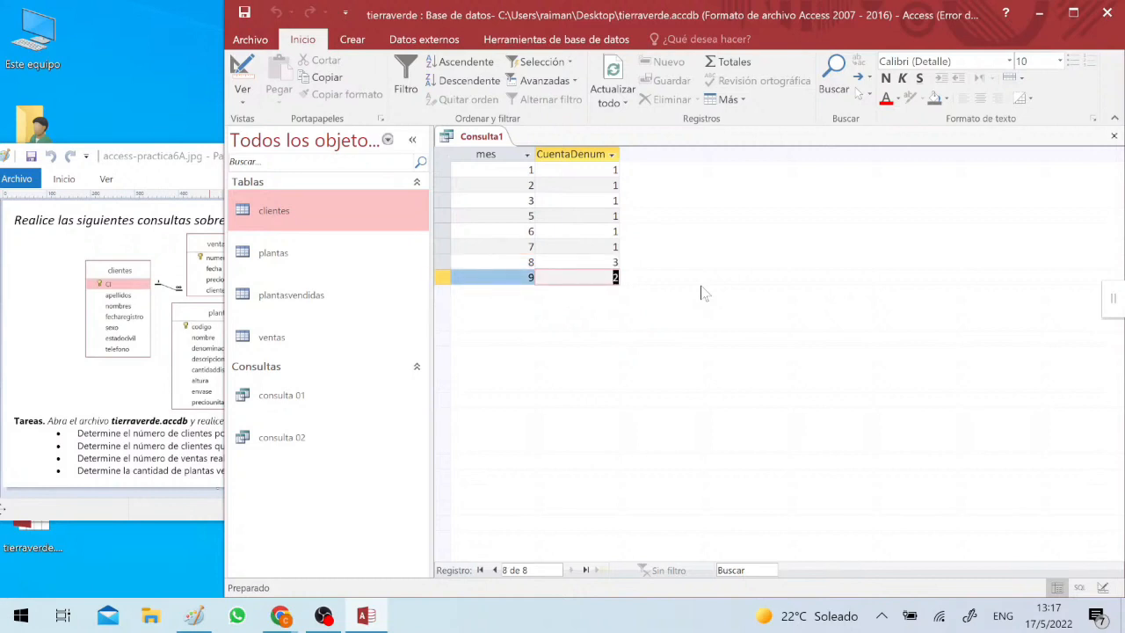
pyautogui.press('Up')
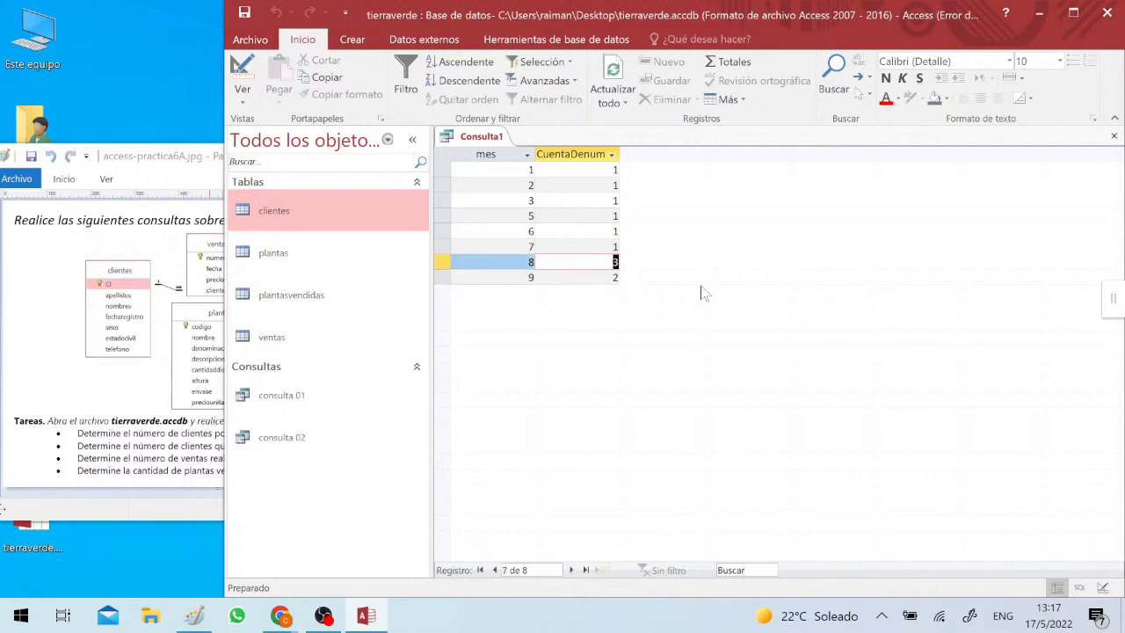
pyautogui.press('Up')
pyautogui.press('Up')
pyautogui.press('Up')
pyautogui.press('Up')
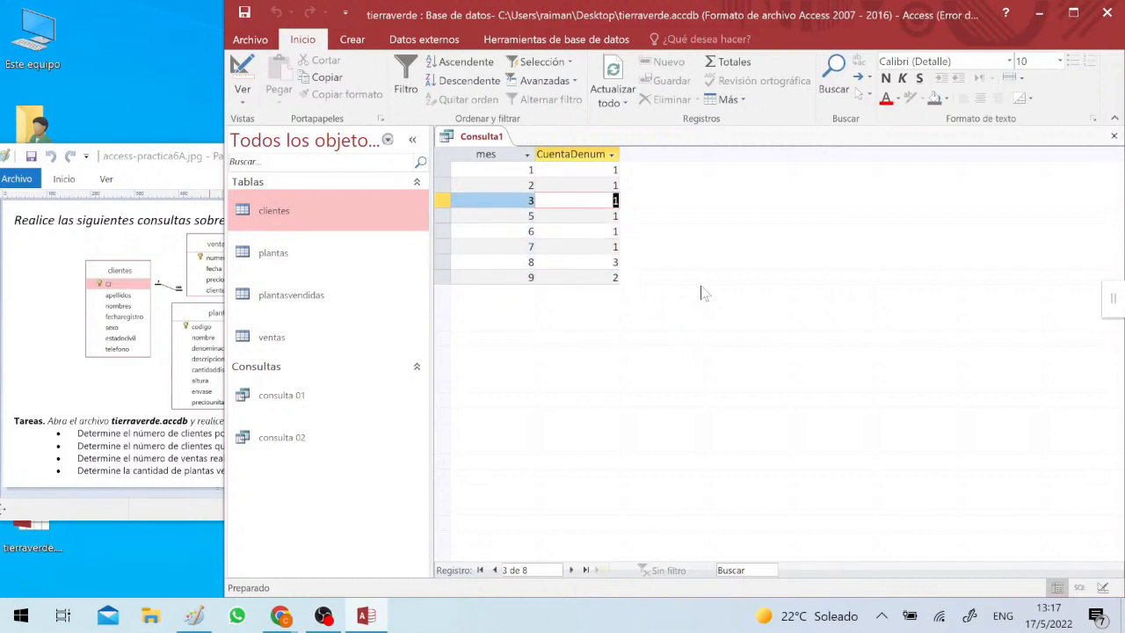
# - Return to the query design and save it as "consulta 03"
pyautogui.click(257, 77)
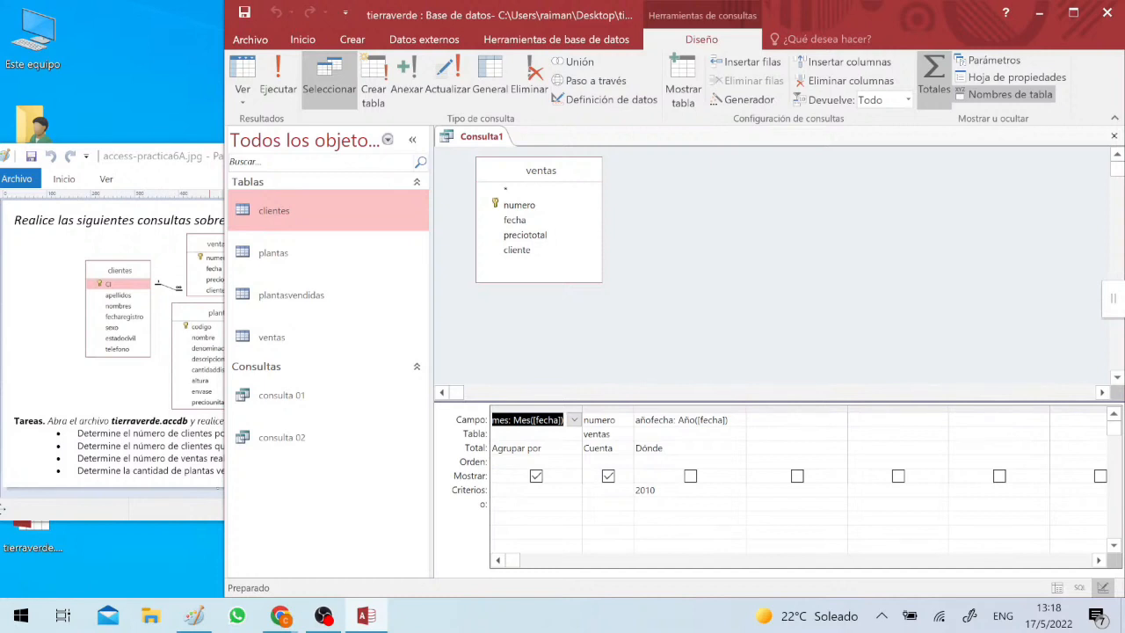
pyautogui.press('Down')
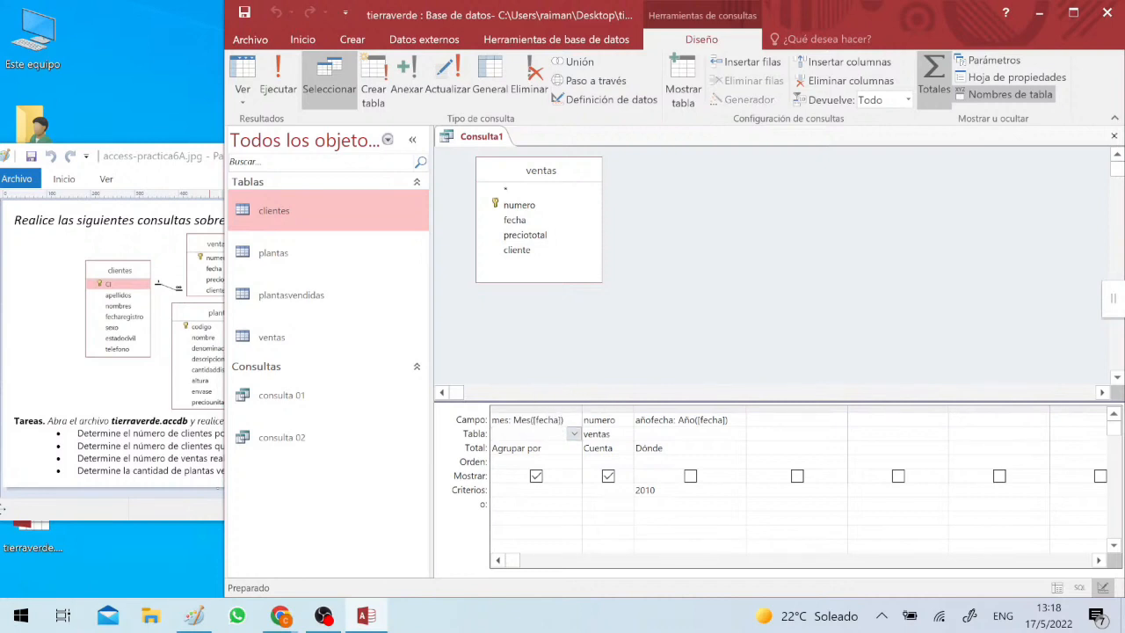
pyautogui.click(514, 420)
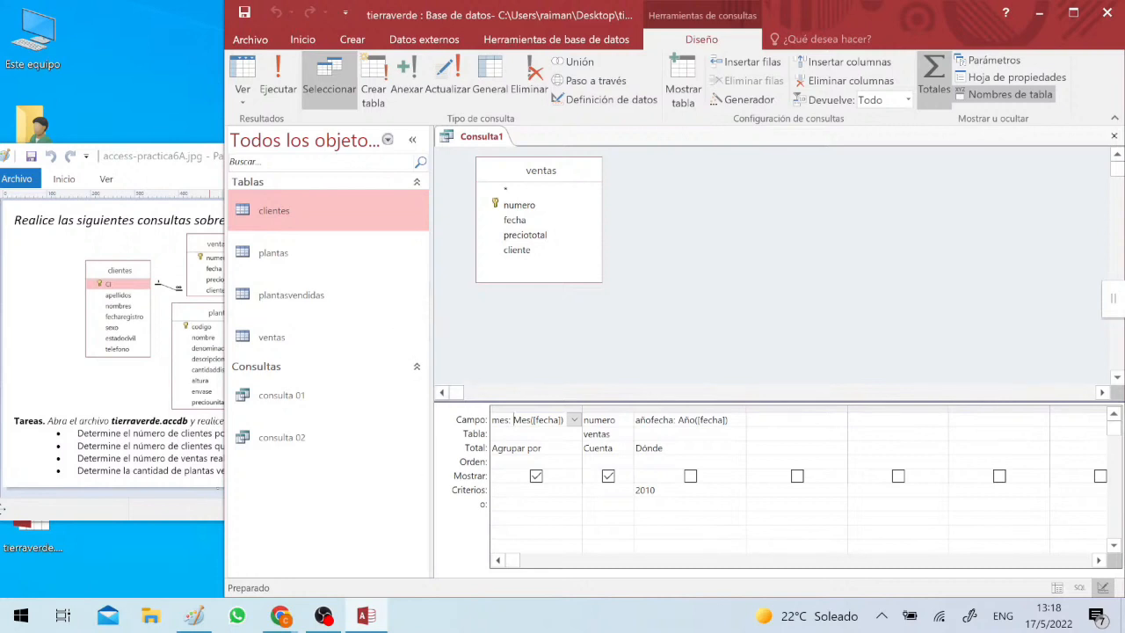
pyautogui.click(244, 13)
pyautogui.write('cons')
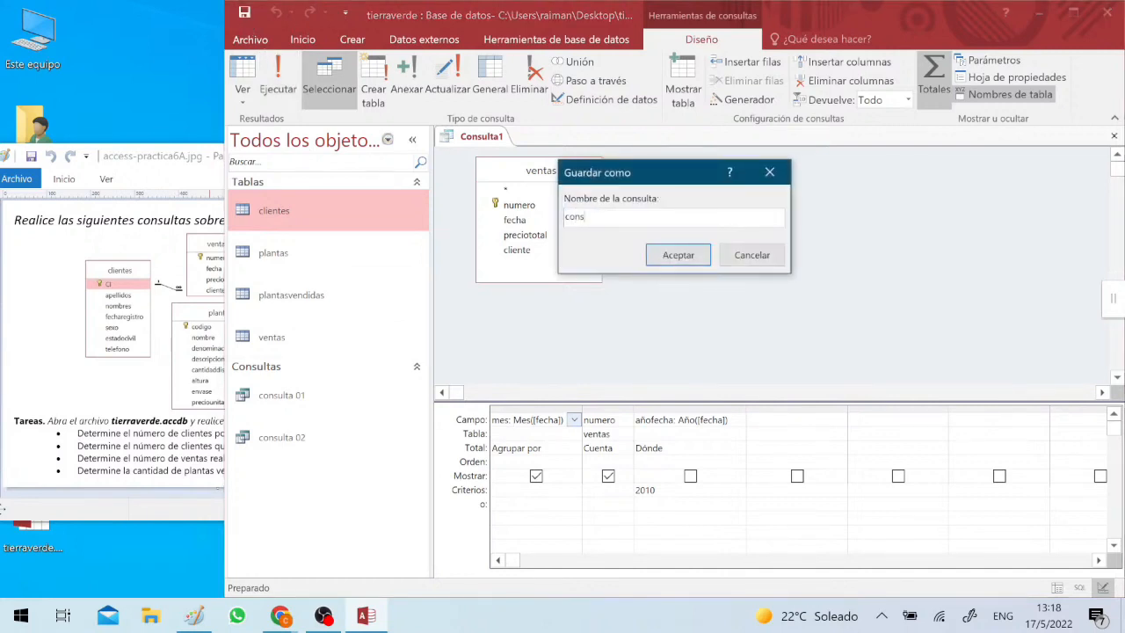
pyautogui.write('ulta 03')
pyautogui.press('Return')
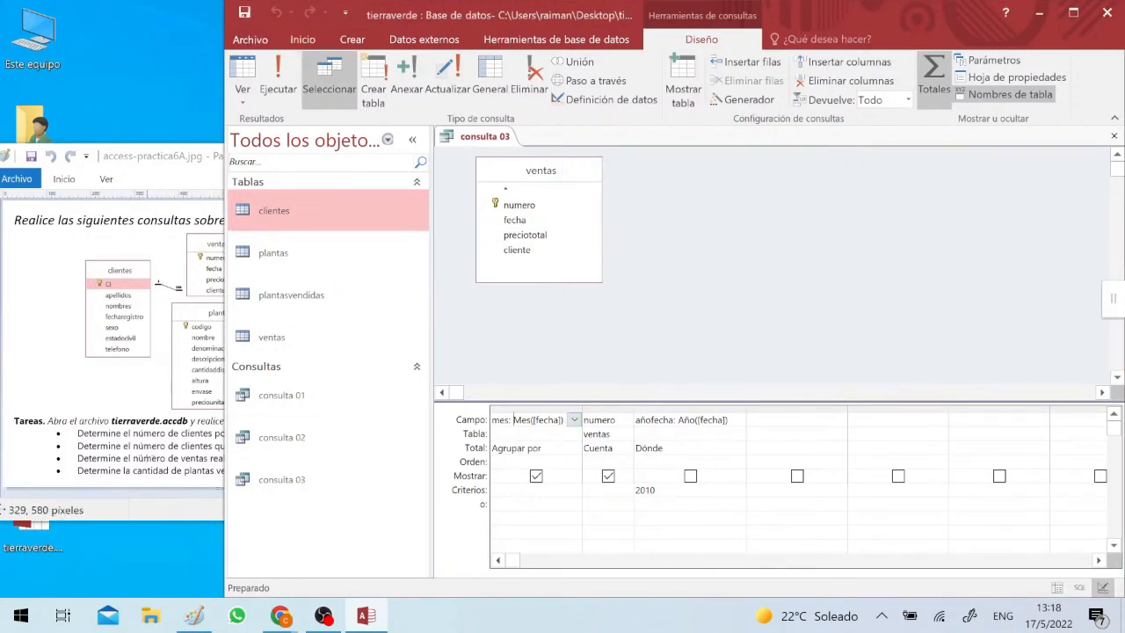
# - Check the exercise task on plants sold per year and total amount paid, and close consulta 03
pyautogui.click(211, 435)
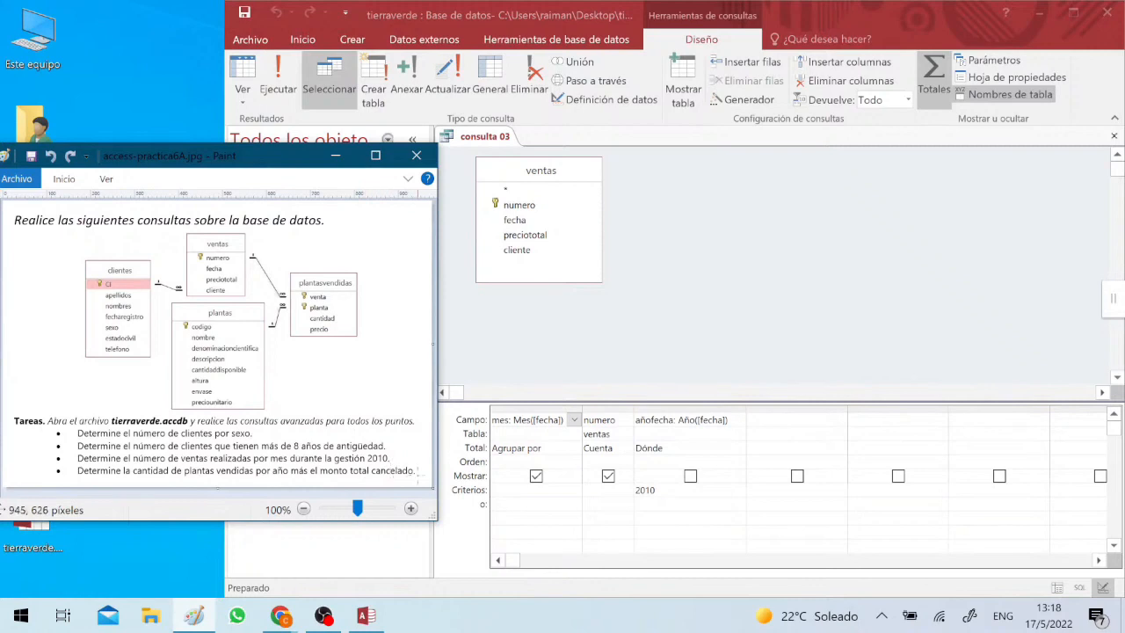
pyautogui.click(679, 450)
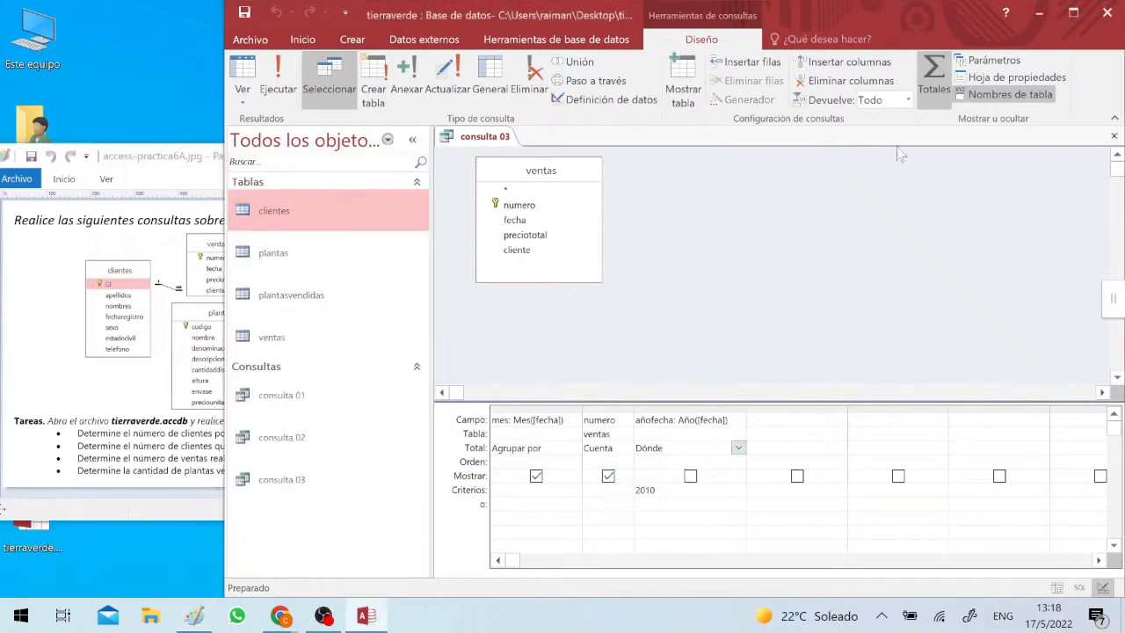
pyautogui.click(1114, 135)
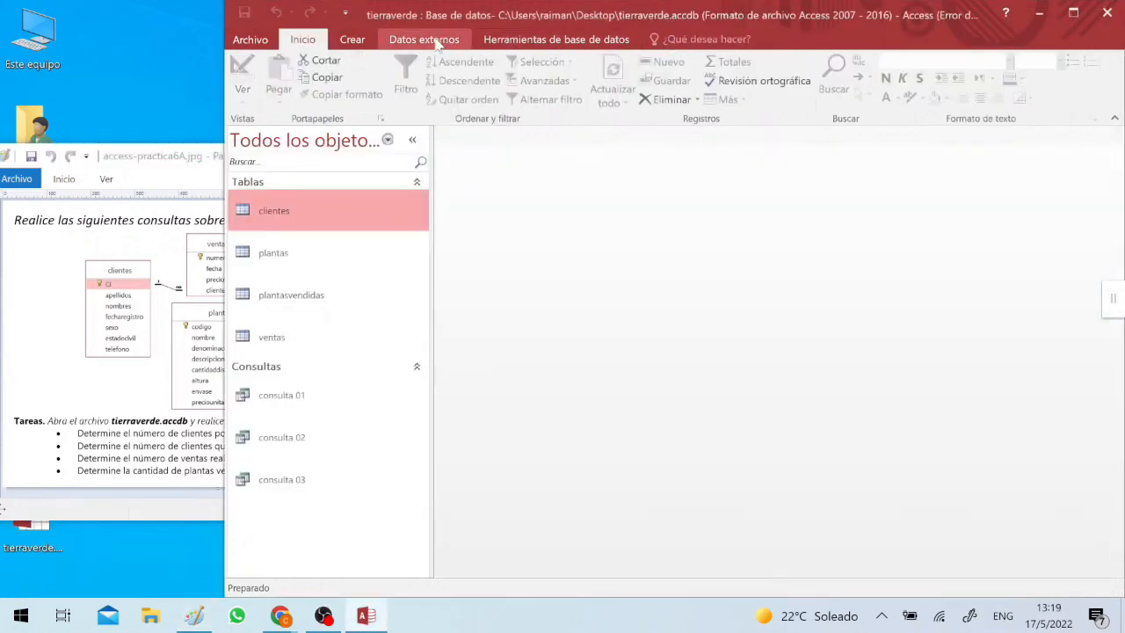
# - Create a new query in design view with the plantasvendidas and ventas tables
pyautogui.click(353, 40)
pyautogui.click(516, 79)
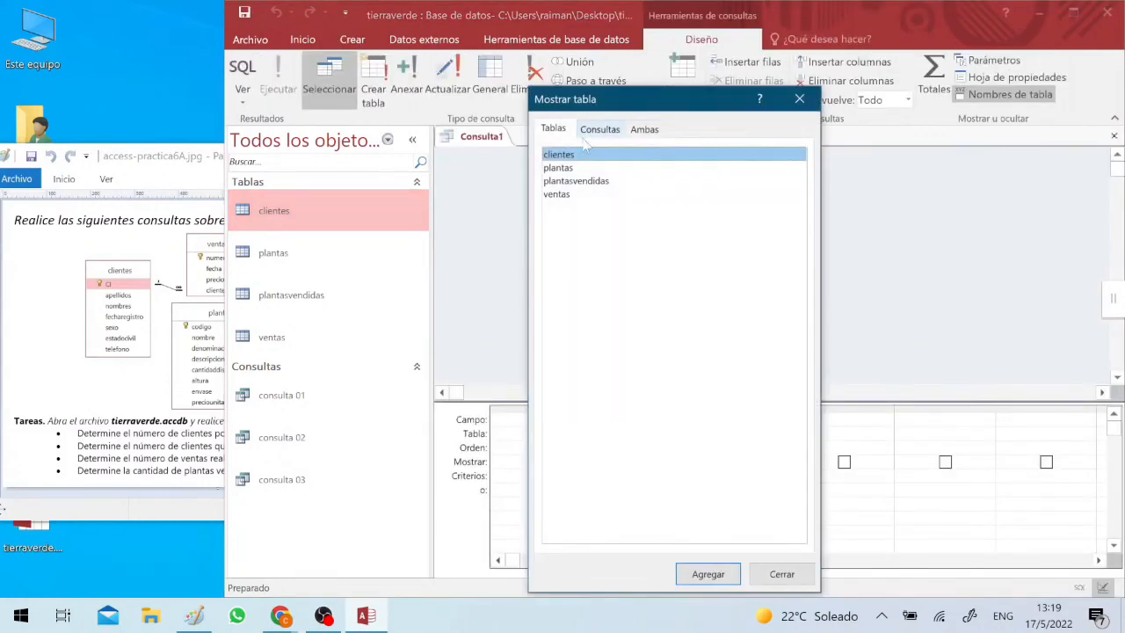
pyautogui.click(583, 183)
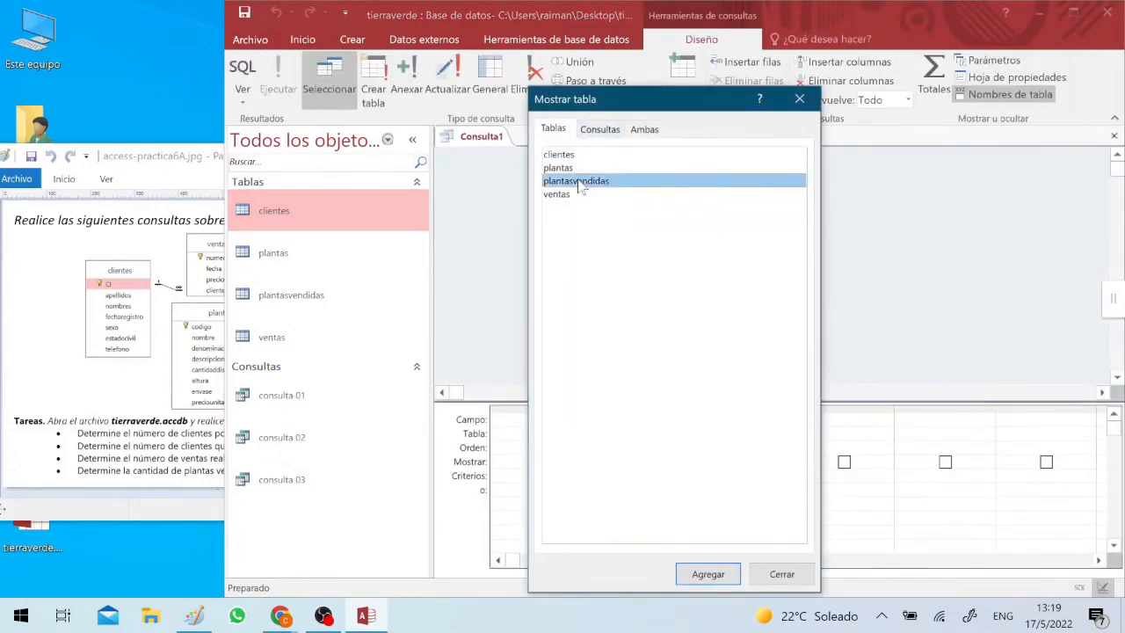
pyautogui.doubleClick(584, 185)
pyautogui.click(561, 197)
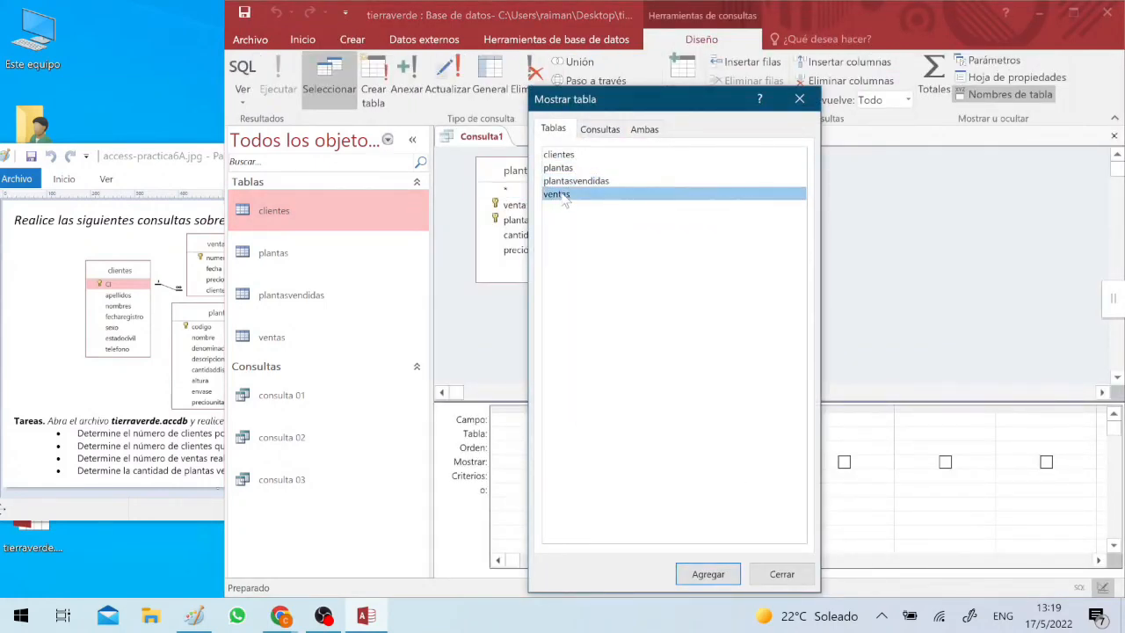
pyautogui.doubleClick(562, 197)
pyautogui.click(799, 98)
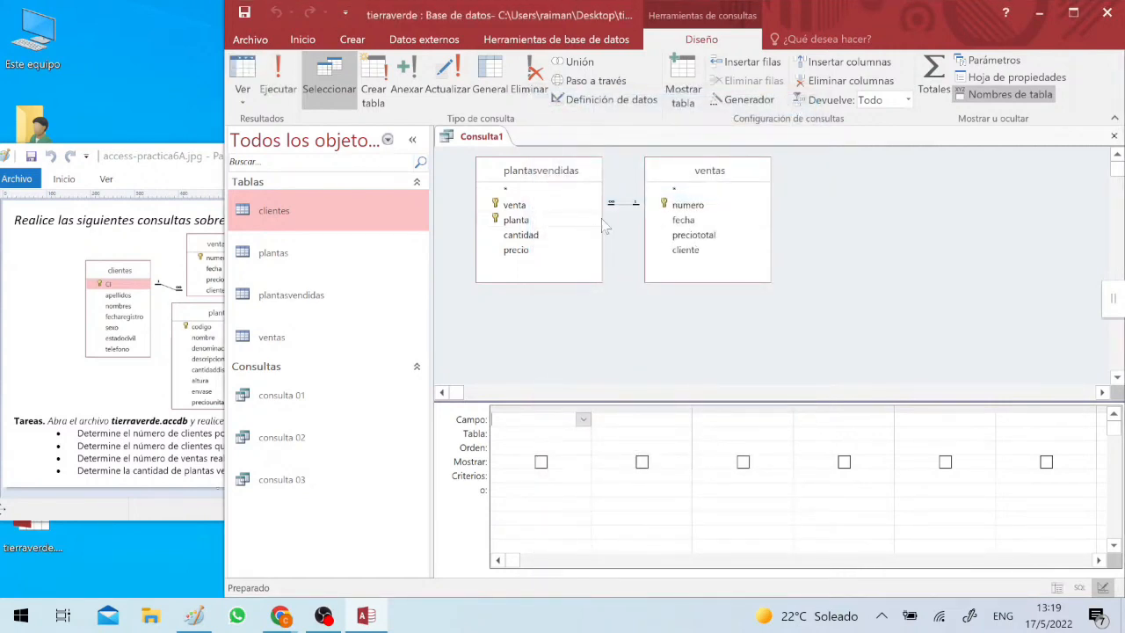
# - Compare the table fields with the exercise task, add fecha from ventas to the query and enable its totals row
pyautogui.click(531, 237)
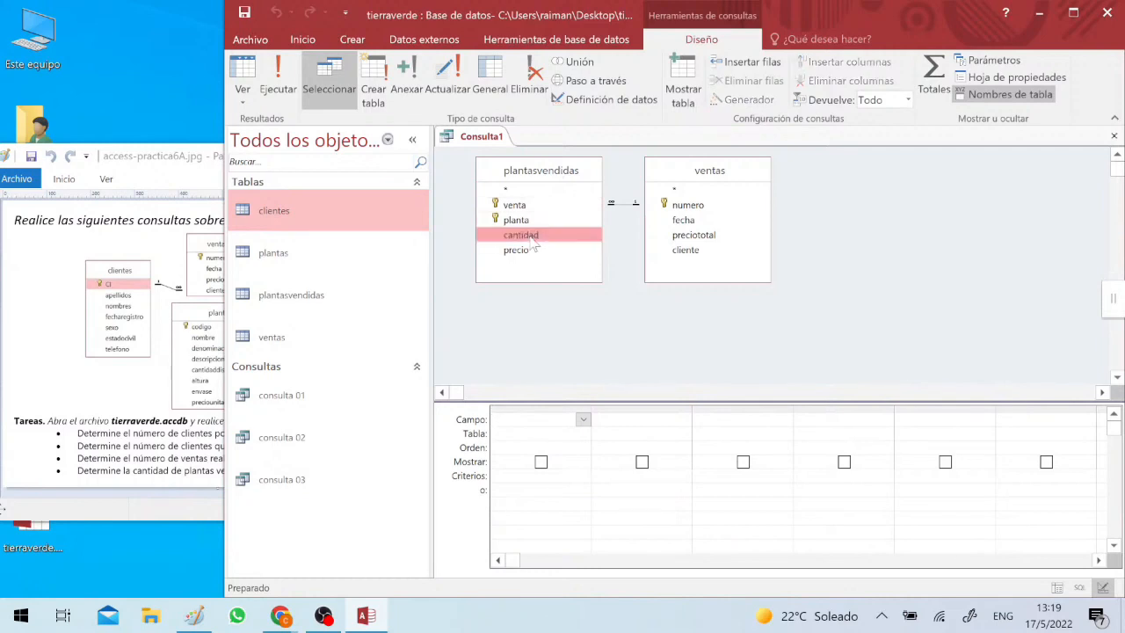
pyautogui.click(191, 352)
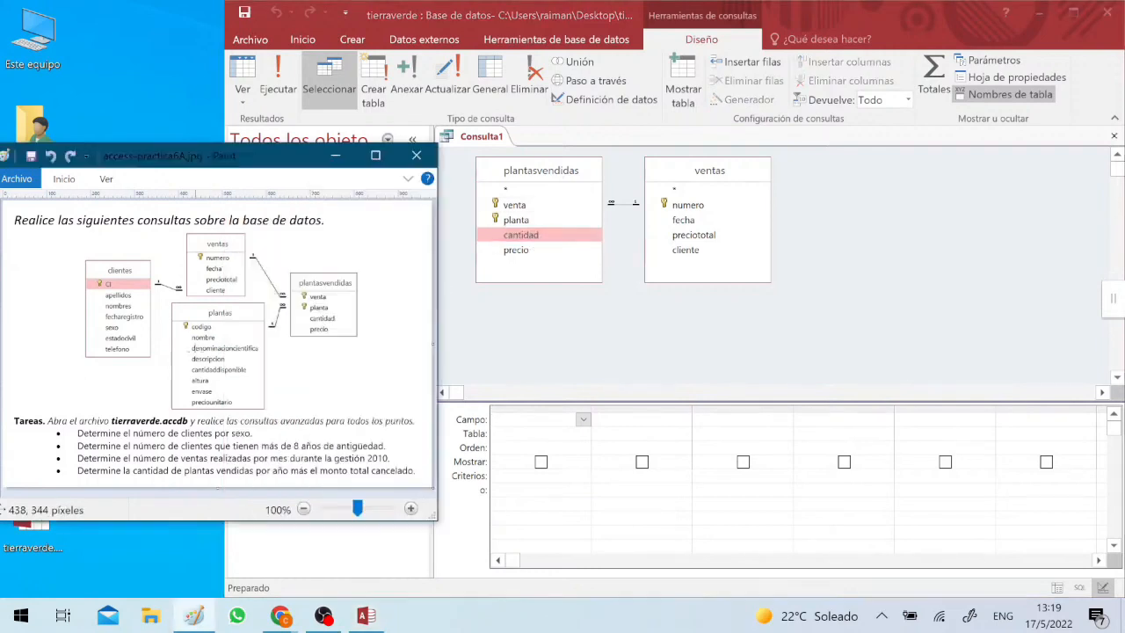
pyautogui.click(522, 253)
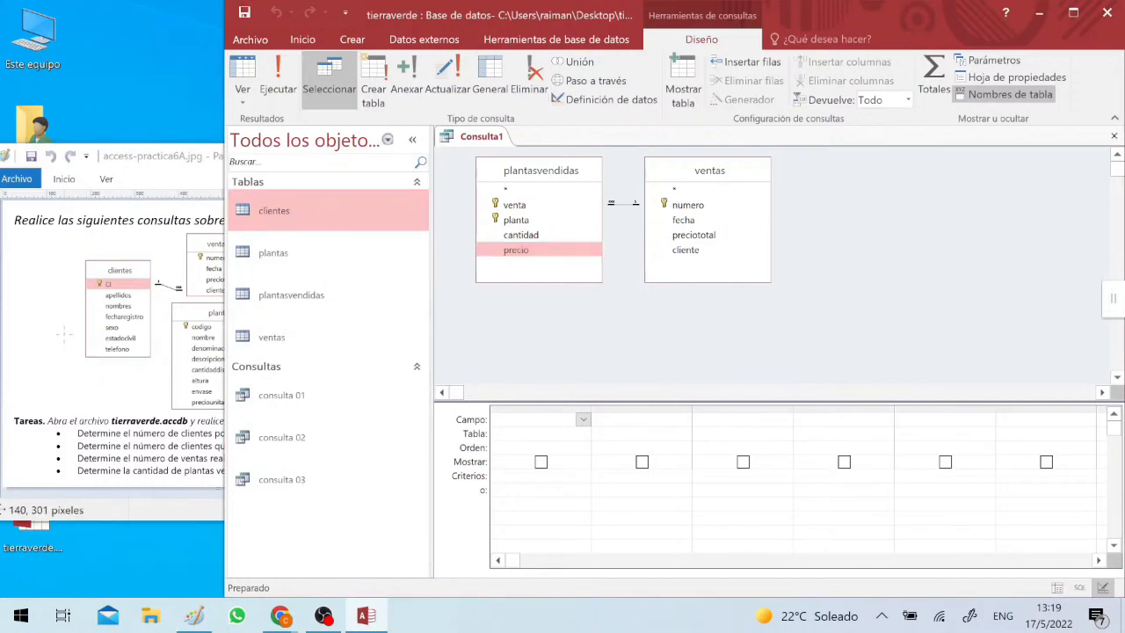
pyautogui.click(132, 396)
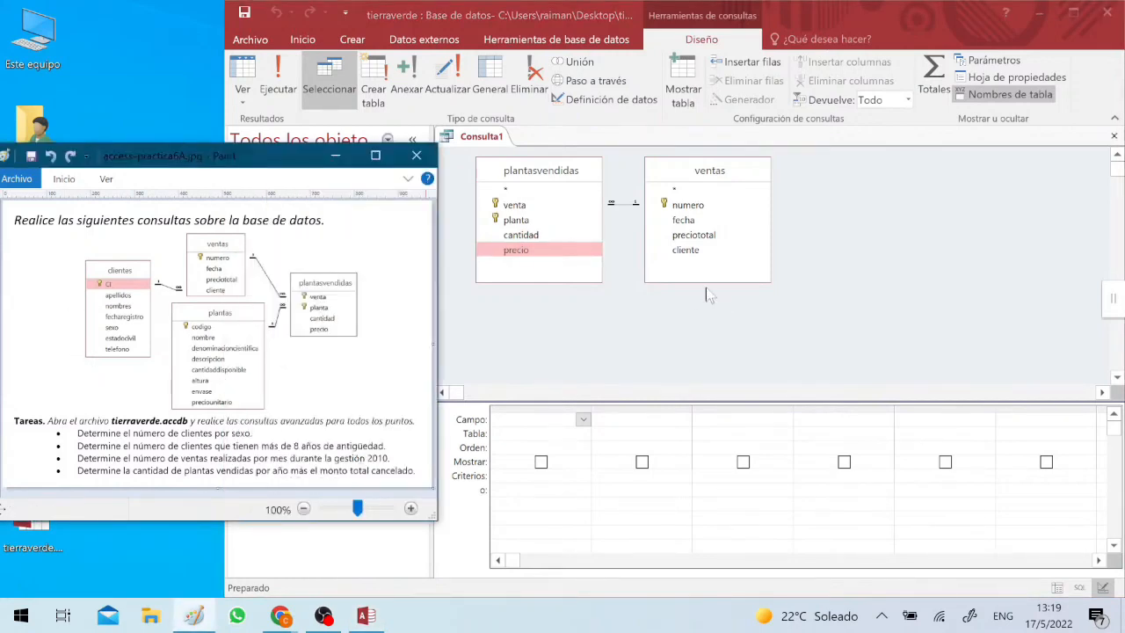
pyautogui.click(695, 221)
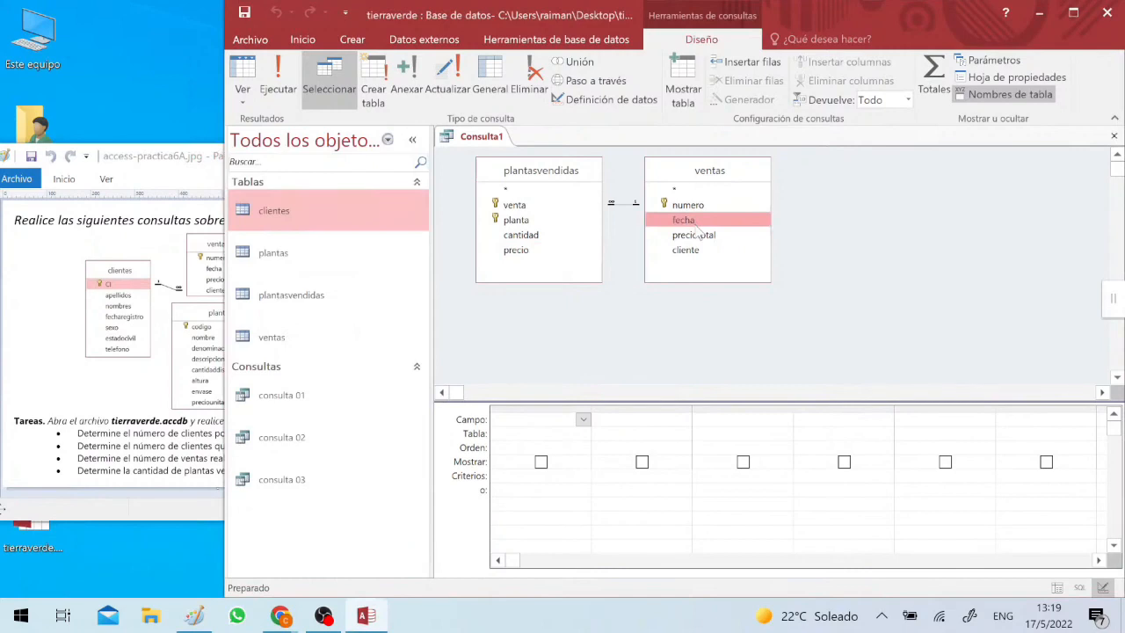
pyautogui.moveTo(690, 226); pyautogui.dragTo(527, 420)
pyautogui.click(930, 81)
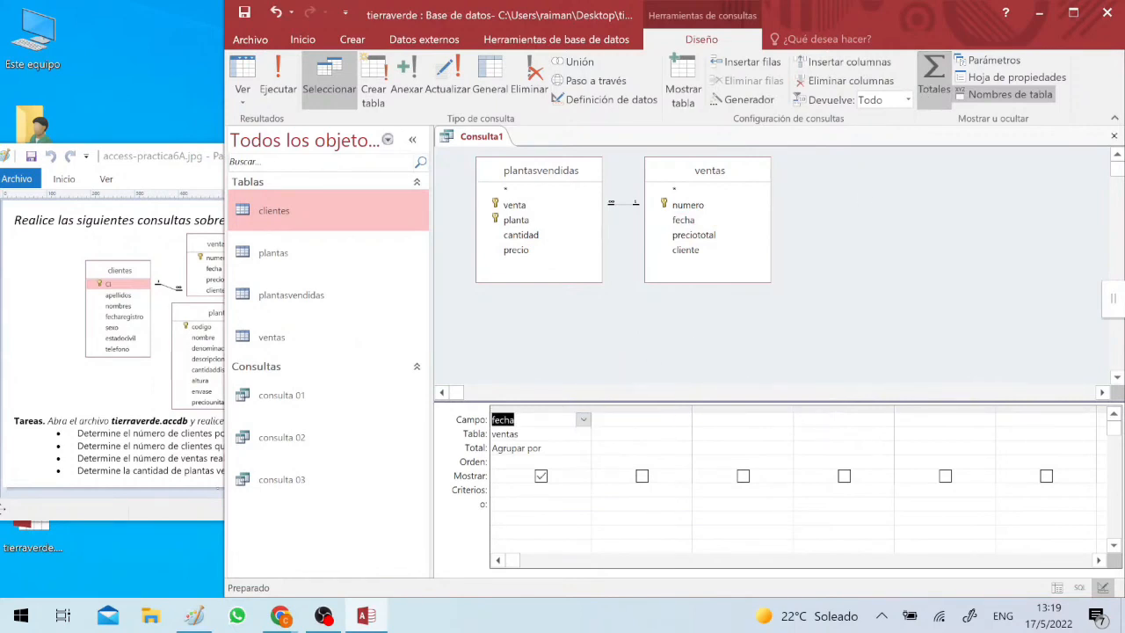
# - Wrap the fecha field in the año function so the query groups sales by year
pyautogui.click(493, 410)
pyautogui.click(492, 420)
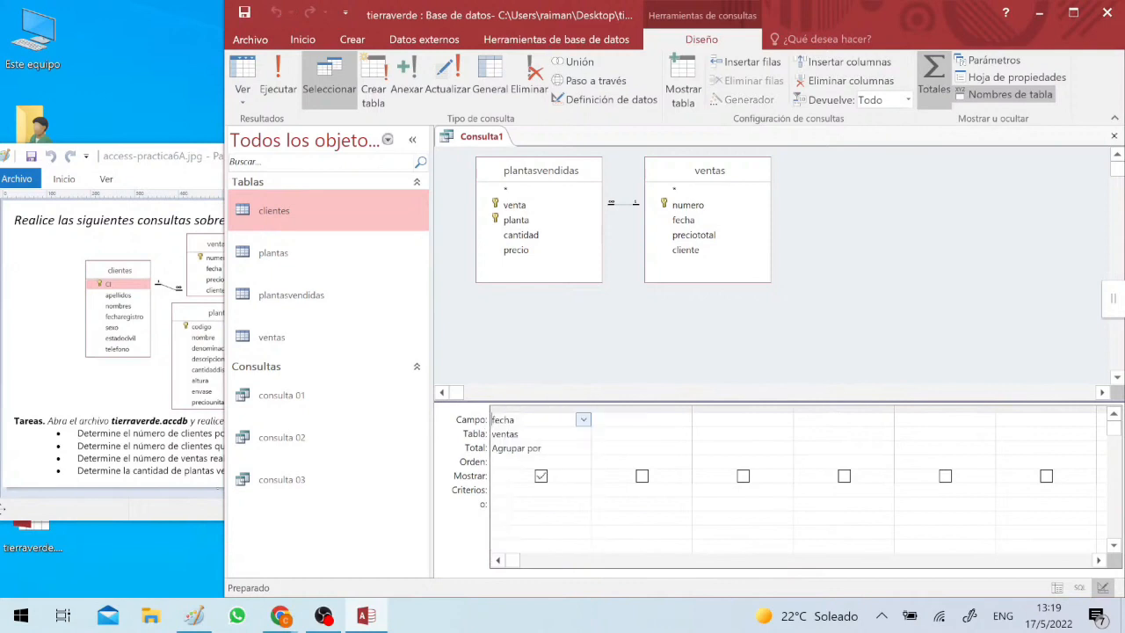
pyautogui.write('a')
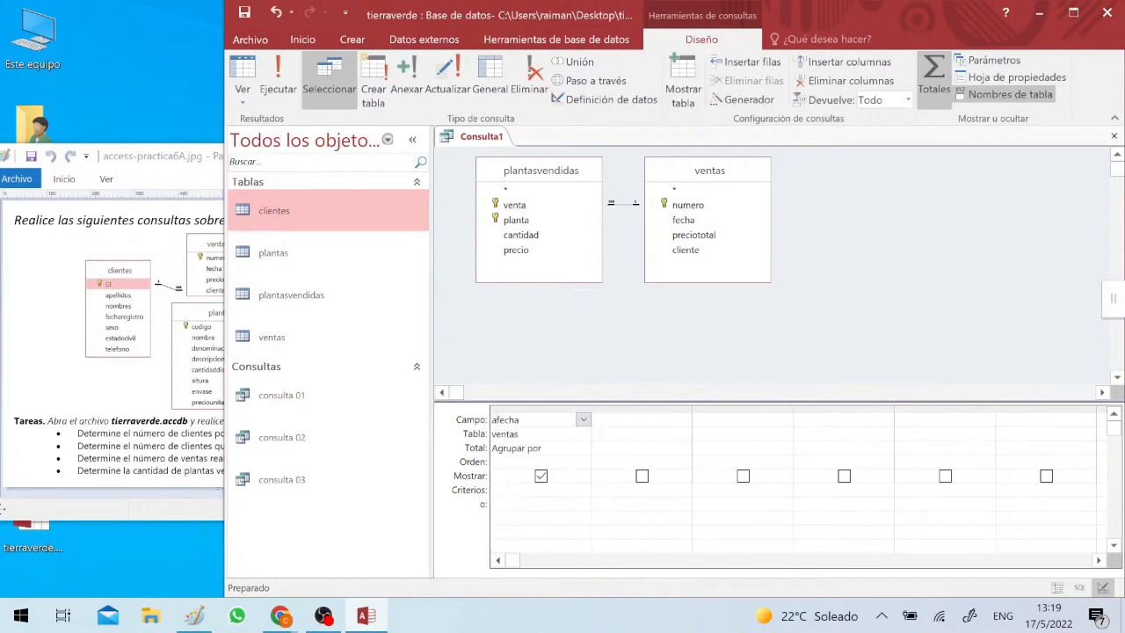
pyautogui.press('BackSpace')
pyautogui.write('a')
pyautogui.press('super+space')
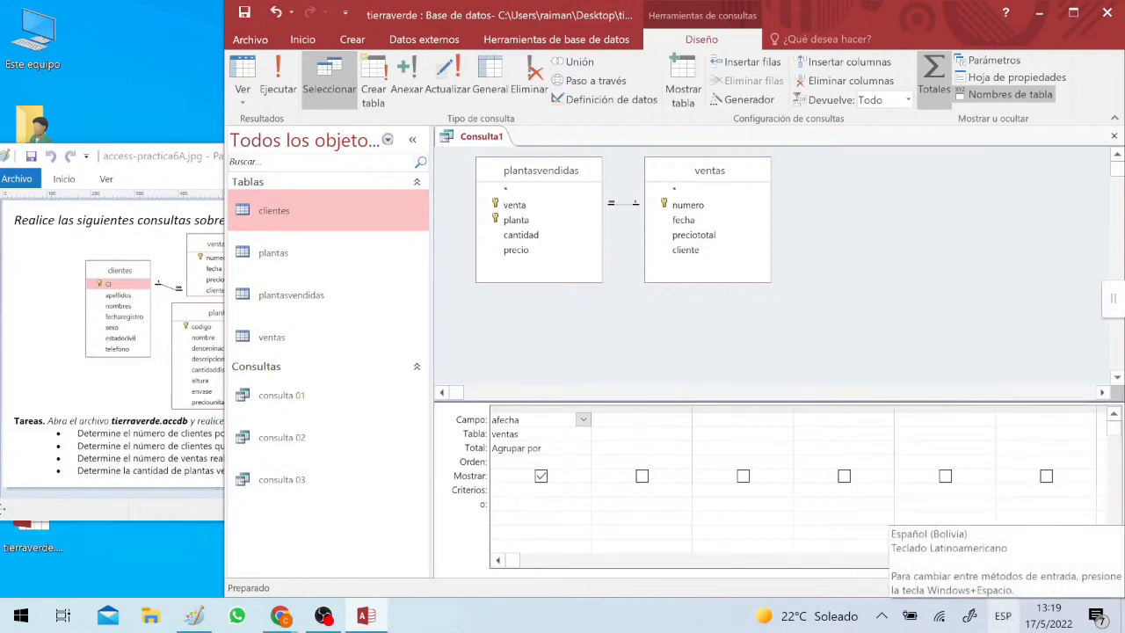
pyautogui.write('ño')
pyautogui.press('super+space')
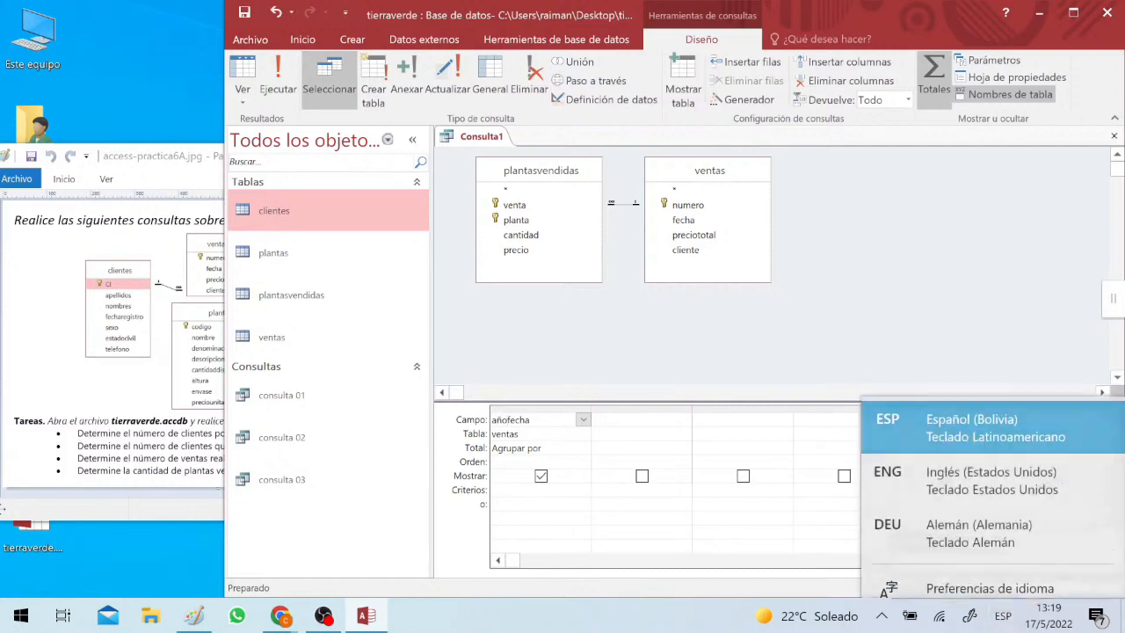
pyautogui.write('(')
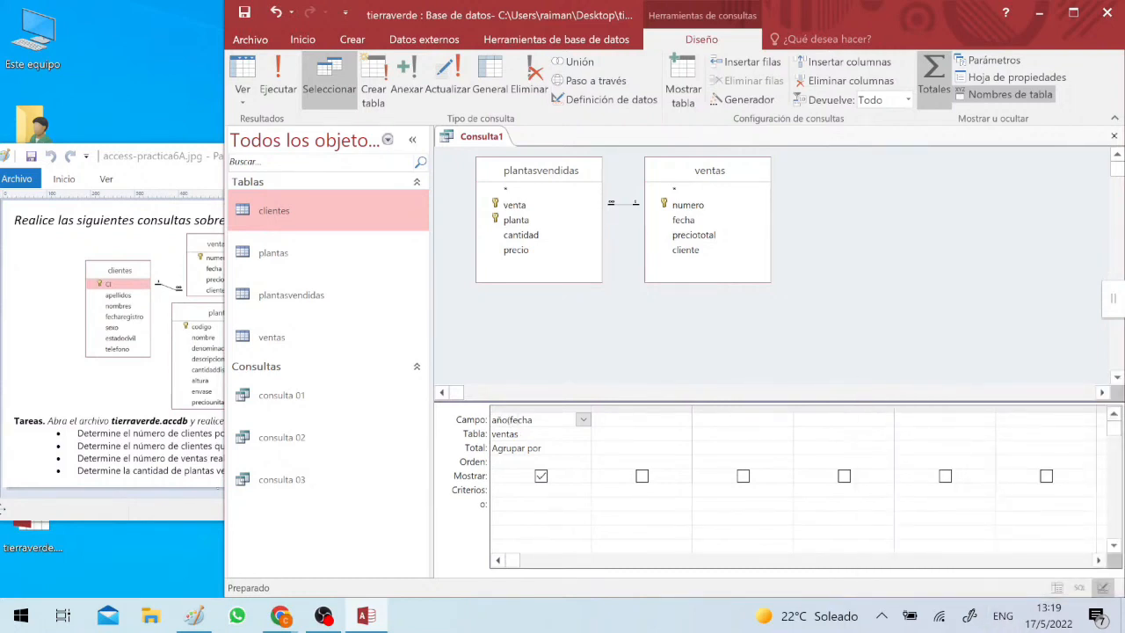
pyautogui.write(')')
pyautogui.write('a')
pyautogui.write('ño')
pyautogui.write('fecha:')
# - Name the year expression column añofecha and widen it slightly to fit the whole expression
pyautogui.press('Down')
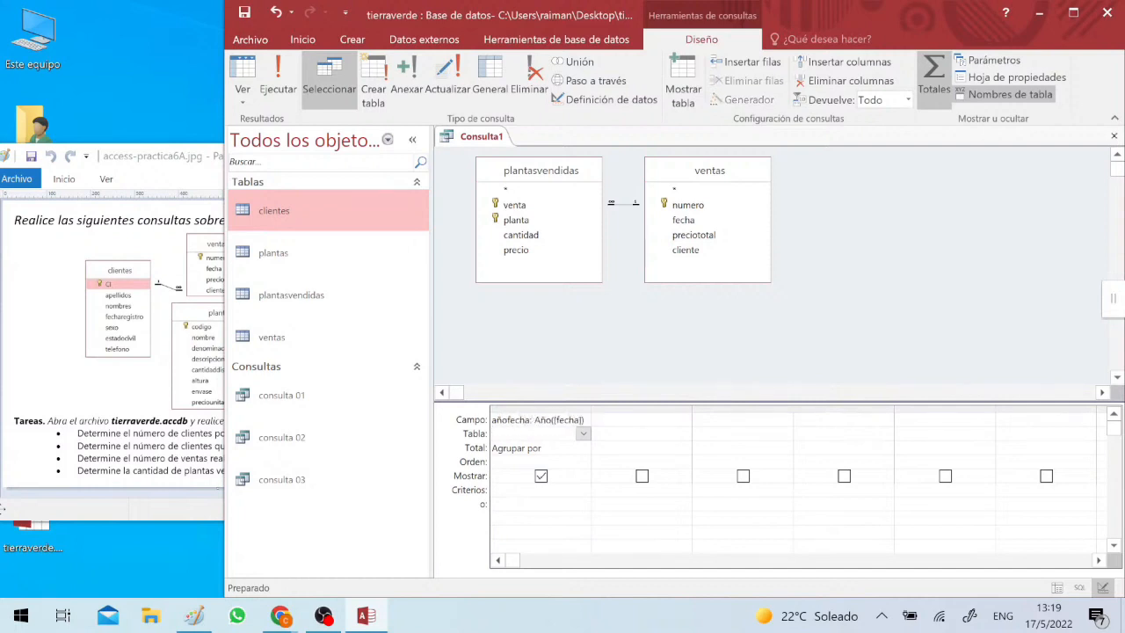
pyautogui.click(590, 408)
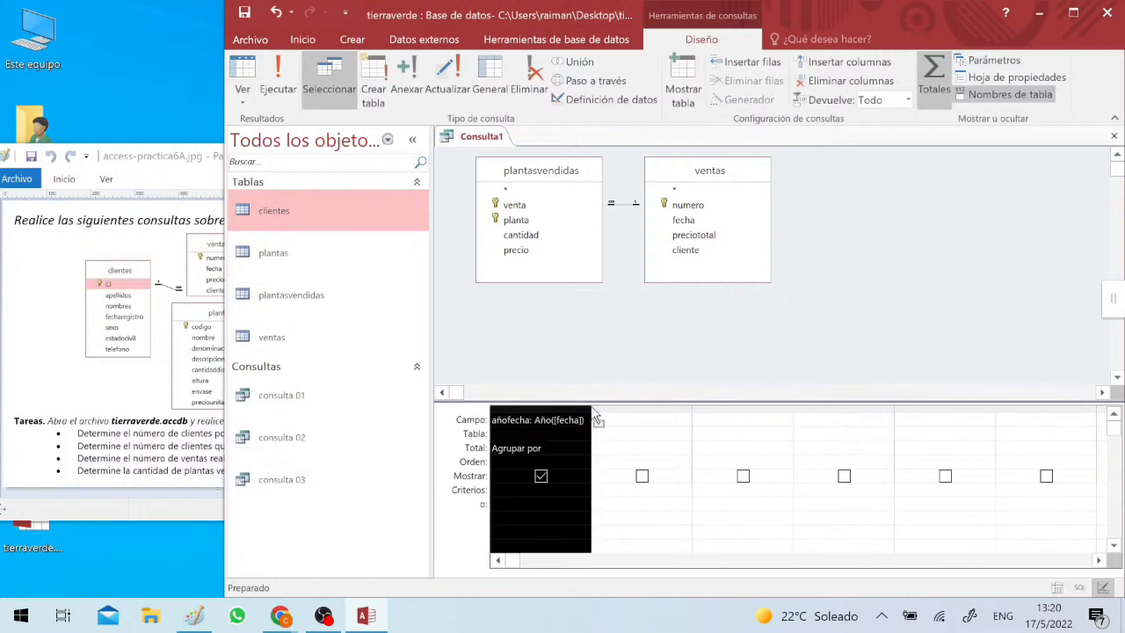
pyautogui.moveTo(592, 414); pyautogui.dragTo(603, 413)
pyautogui.click(546, 491)
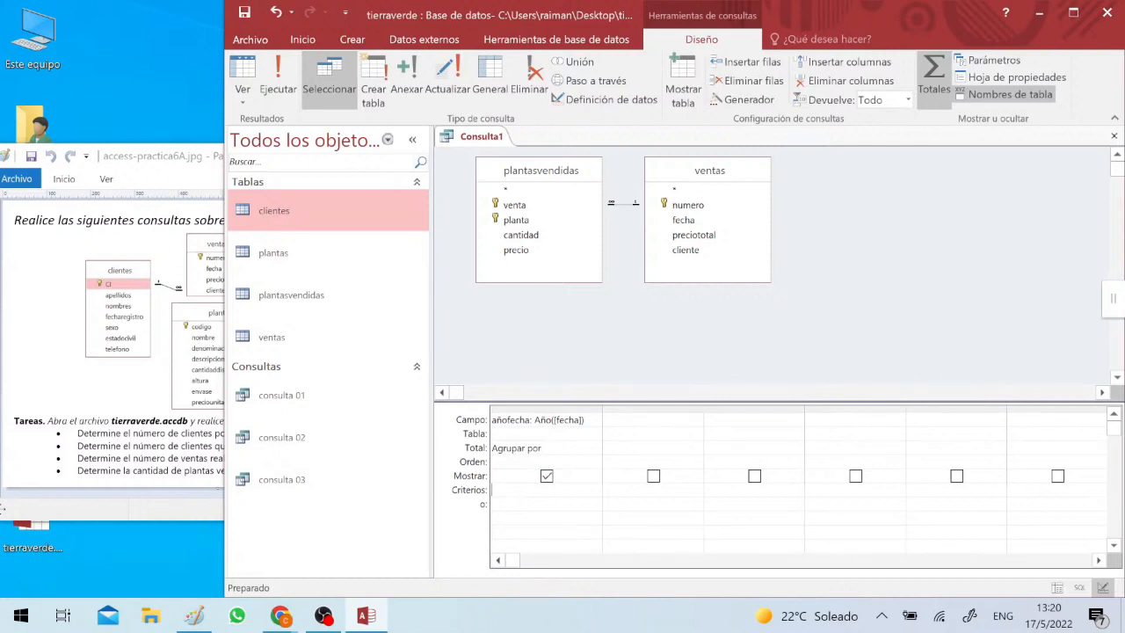
pyautogui.click(556, 449)
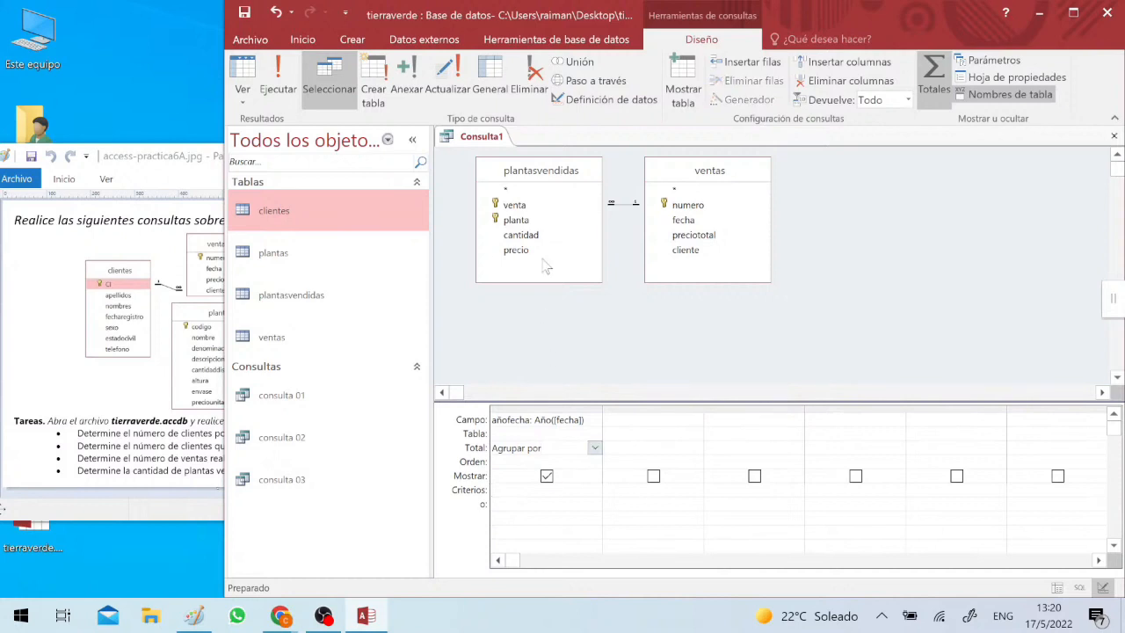
# - Add cantidad and precio from plantasvendidas to the query and total both with Suma
pyautogui.moveTo(532, 236); pyautogui.dragTo(640, 432)
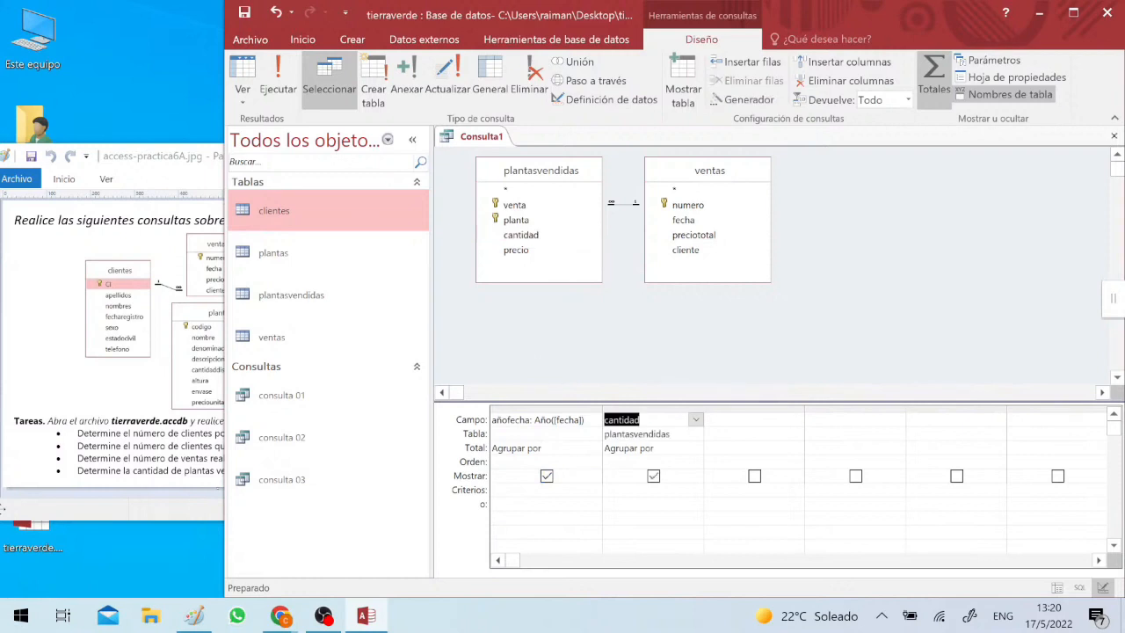
pyautogui.click(695, 448)
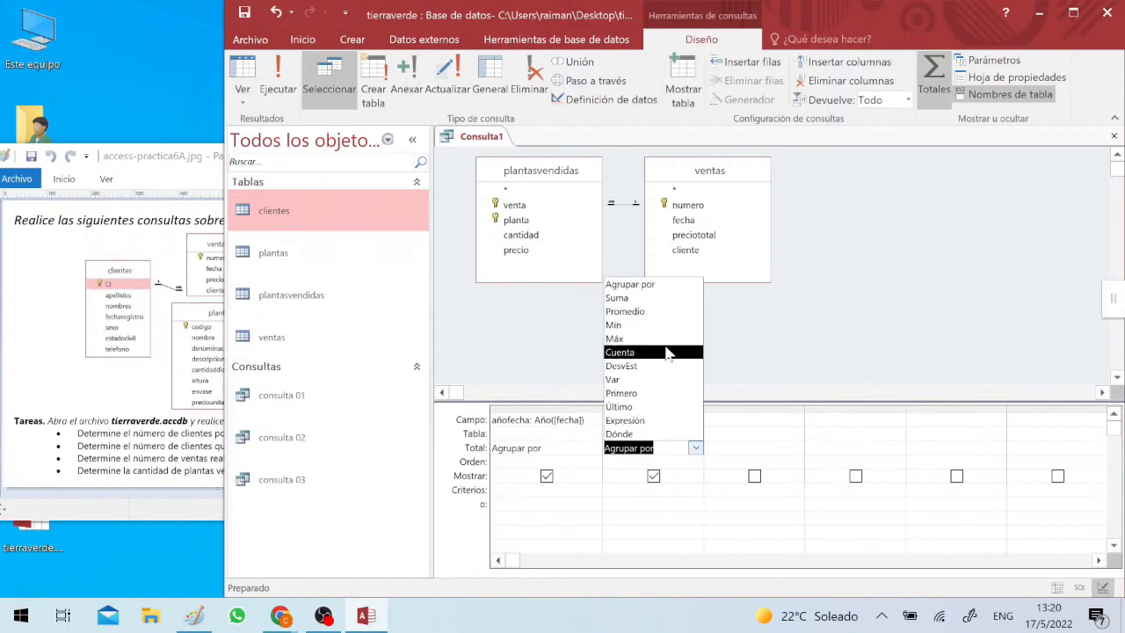
pyautogui.click(634, 299)
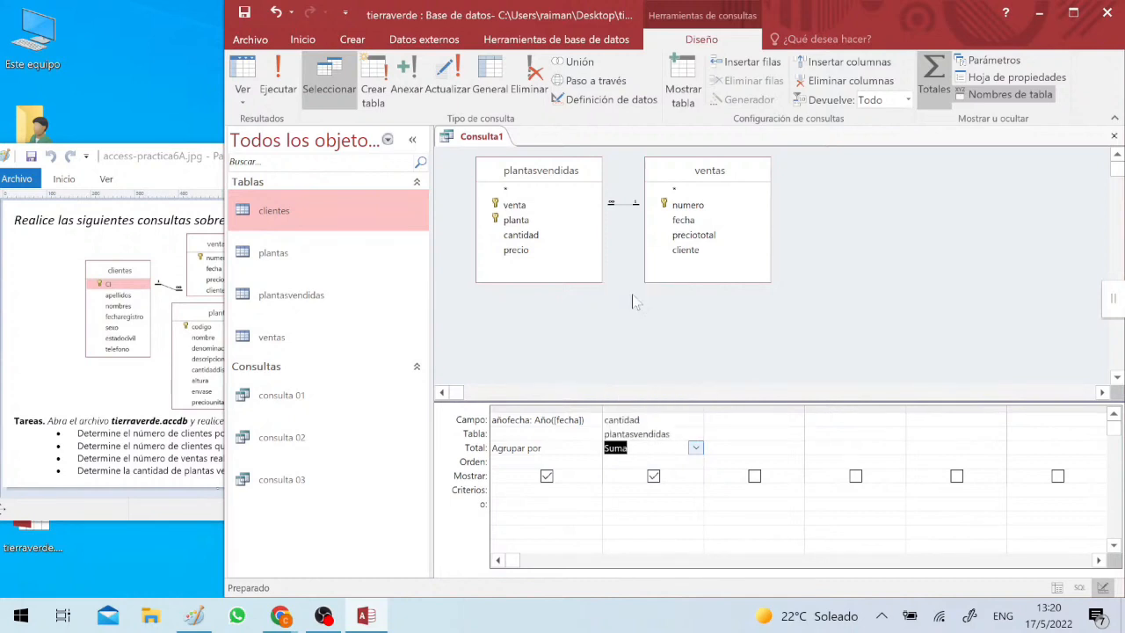
pyautogui.moveTo(516, 251); pyautogui.dragTo(752, 448)
pyautogui.click(796, 447)
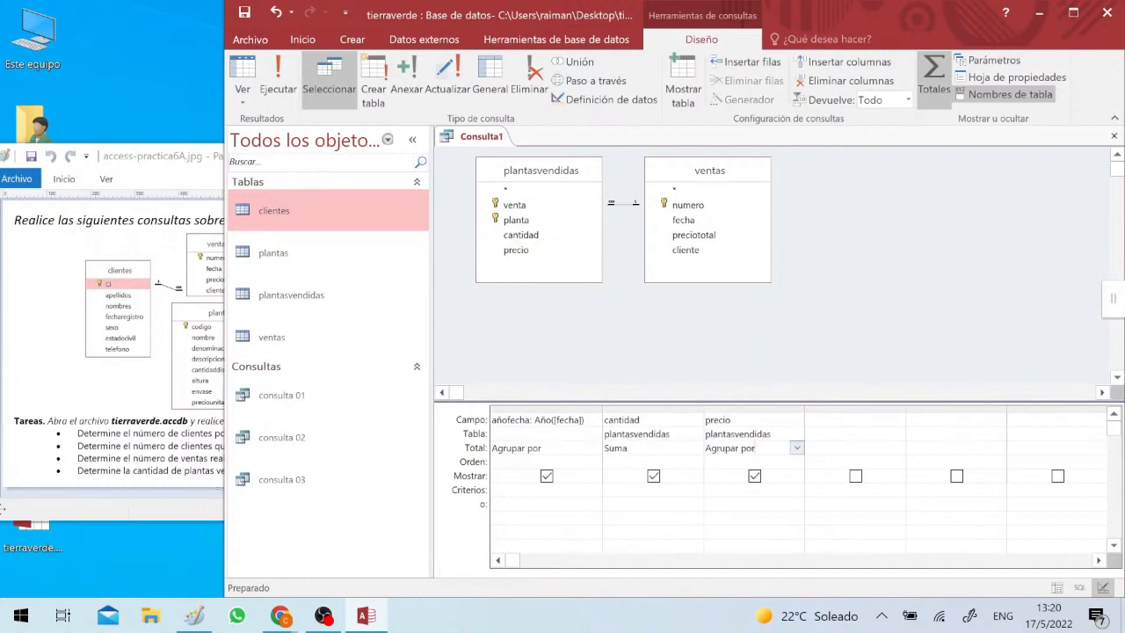
pyautogui.click(796, 447)
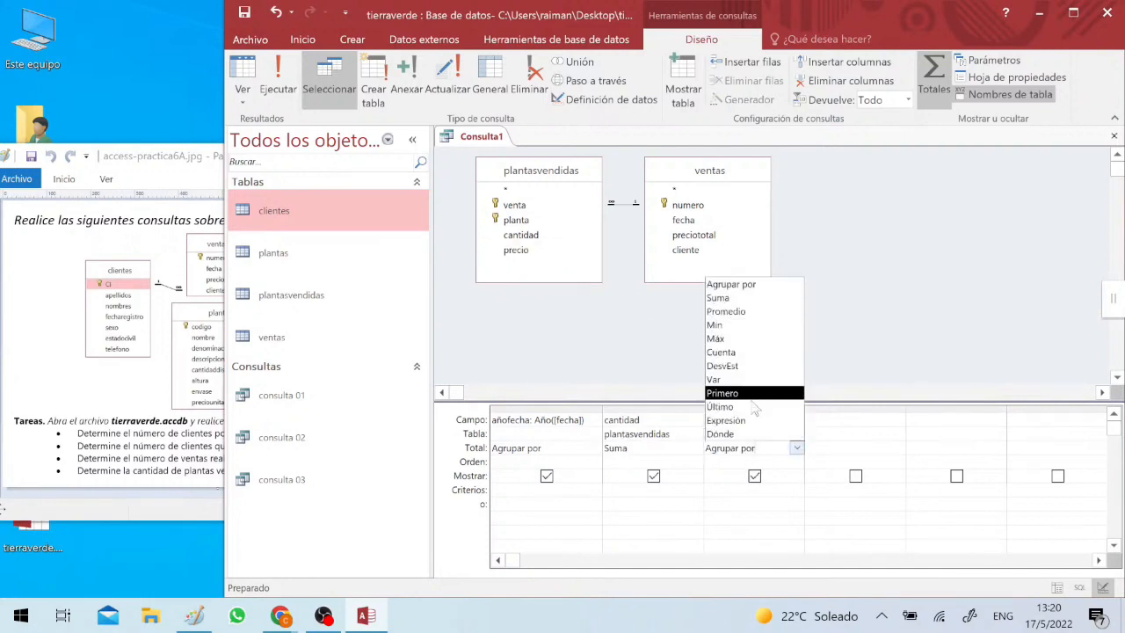
pyautogui.click(733, 298)
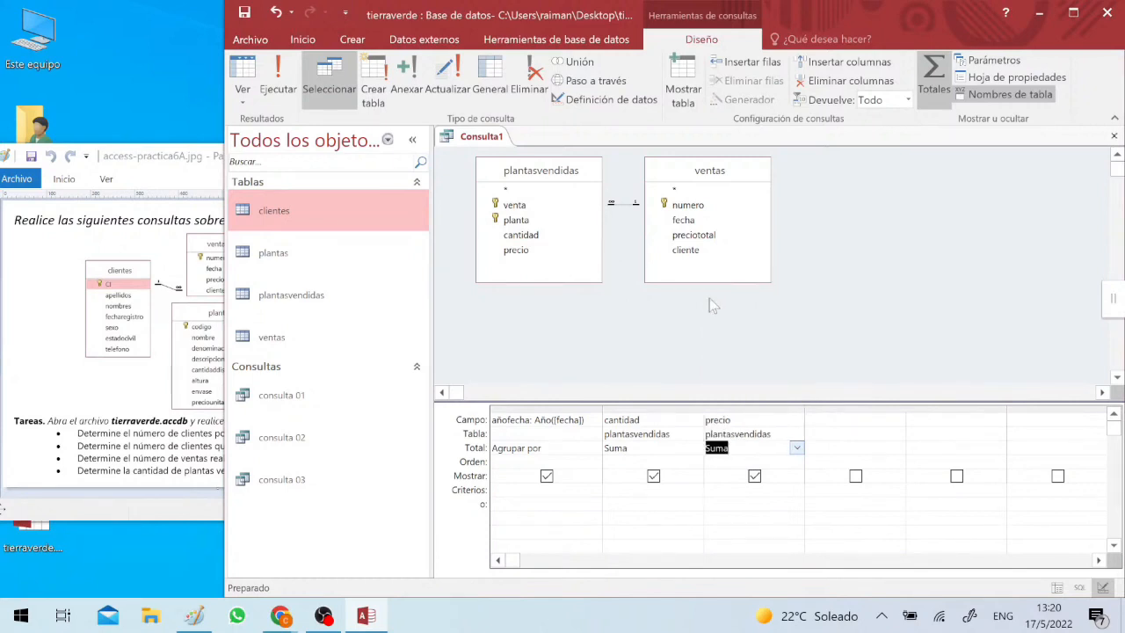
# - Run the query and look over all the yearly result rows
pyautogui.click(526, 408)
pyautogui.click(608, 407)
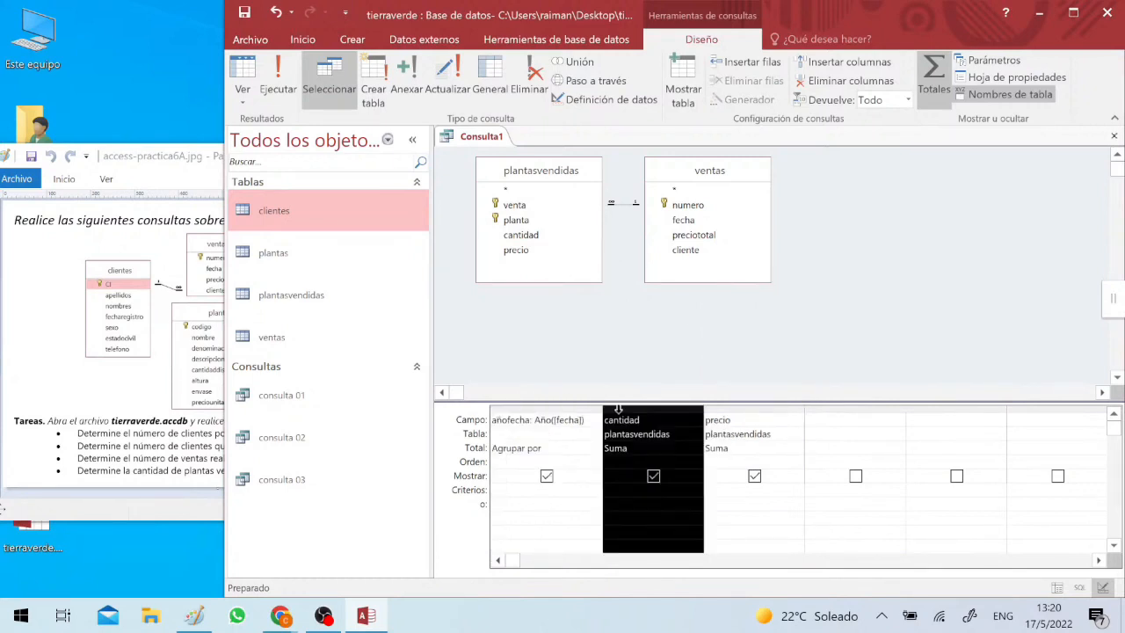
pyautogui.click(754, 408)
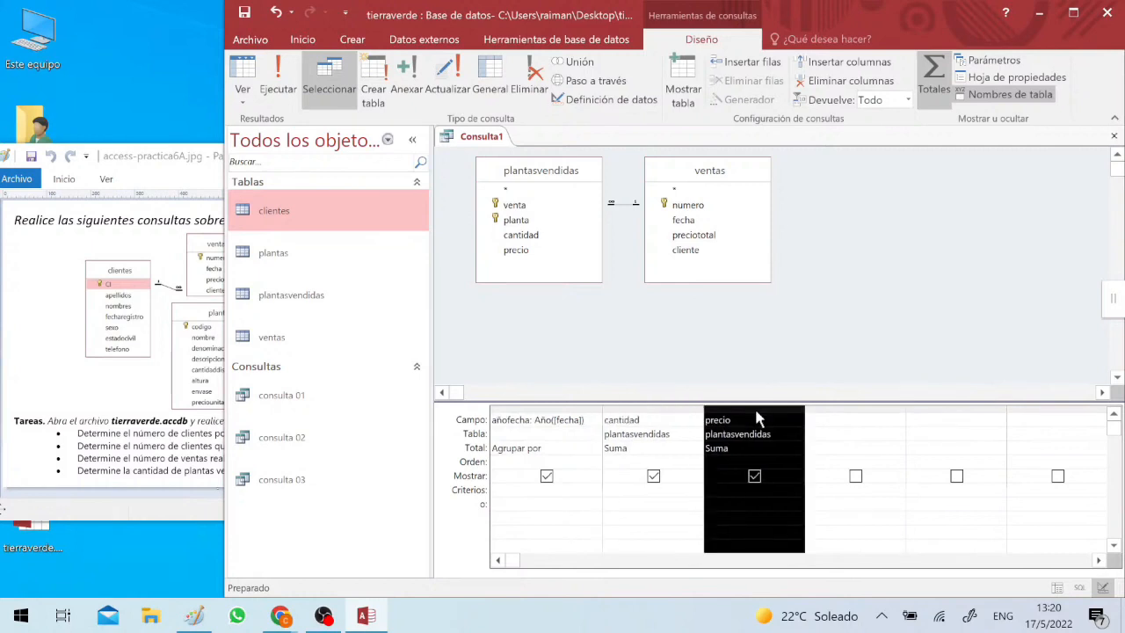
pyautogui.click(278, 80)
pyautogui.click(519, 225)
pyautogui.moveTo(442, 173); pyautogui.dragTo(413, 288)
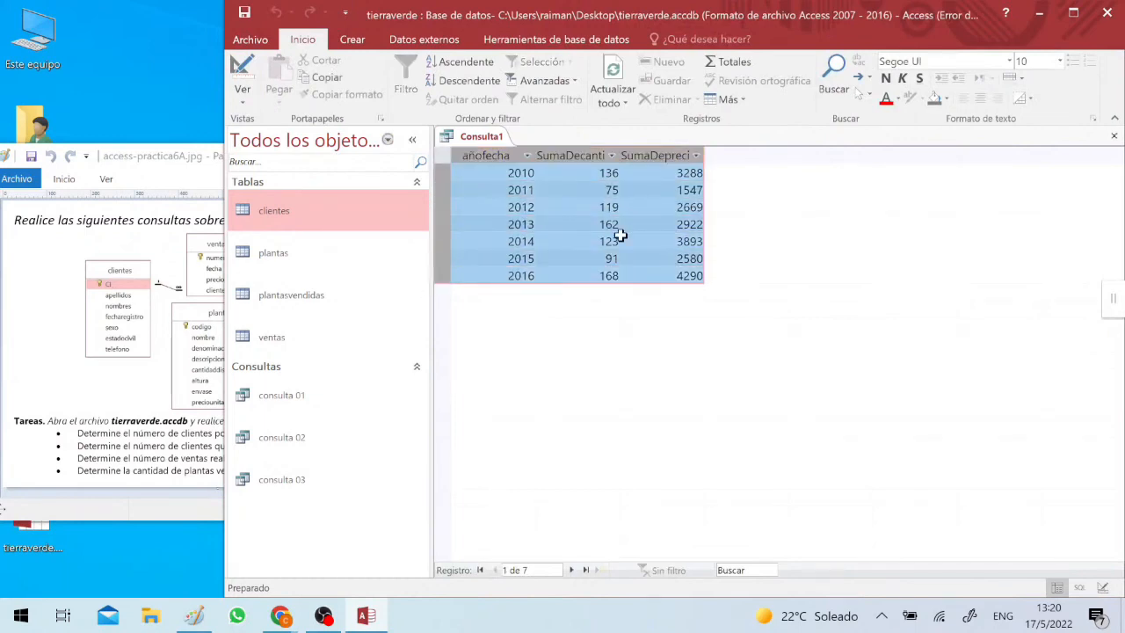
# - Examine the summed precio for each year from 2010 to 2016 and return to the query design
pyautogui.click(672, 224)
pyautogui.click(680, 174)
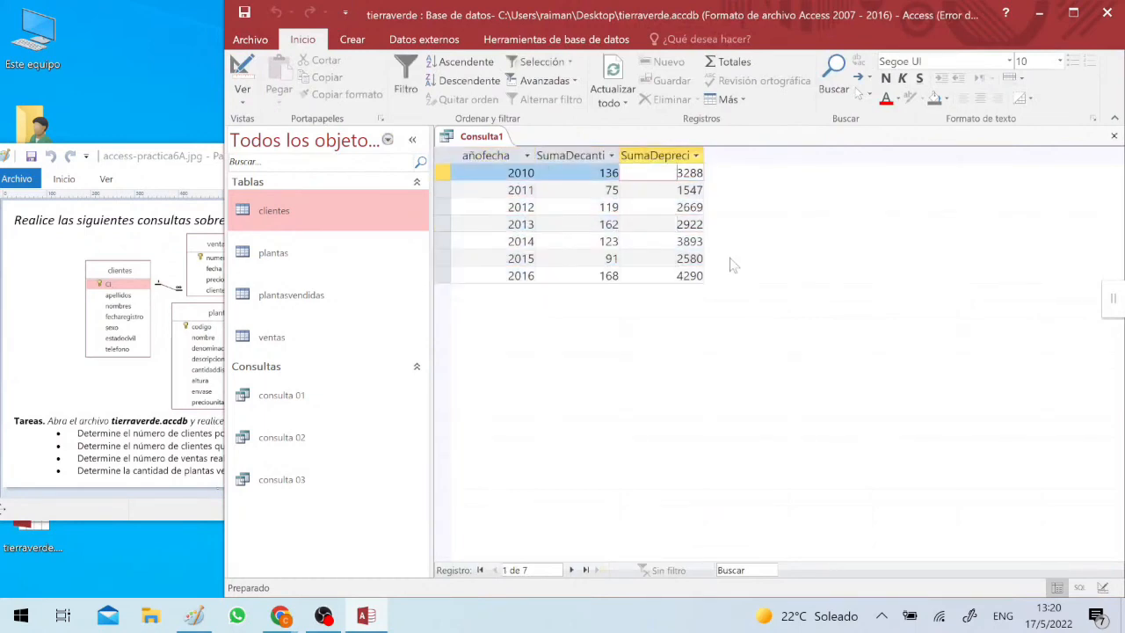
pyautogui.press('Down')
pyautogui.press('Down')
pyautogui.press('Down')
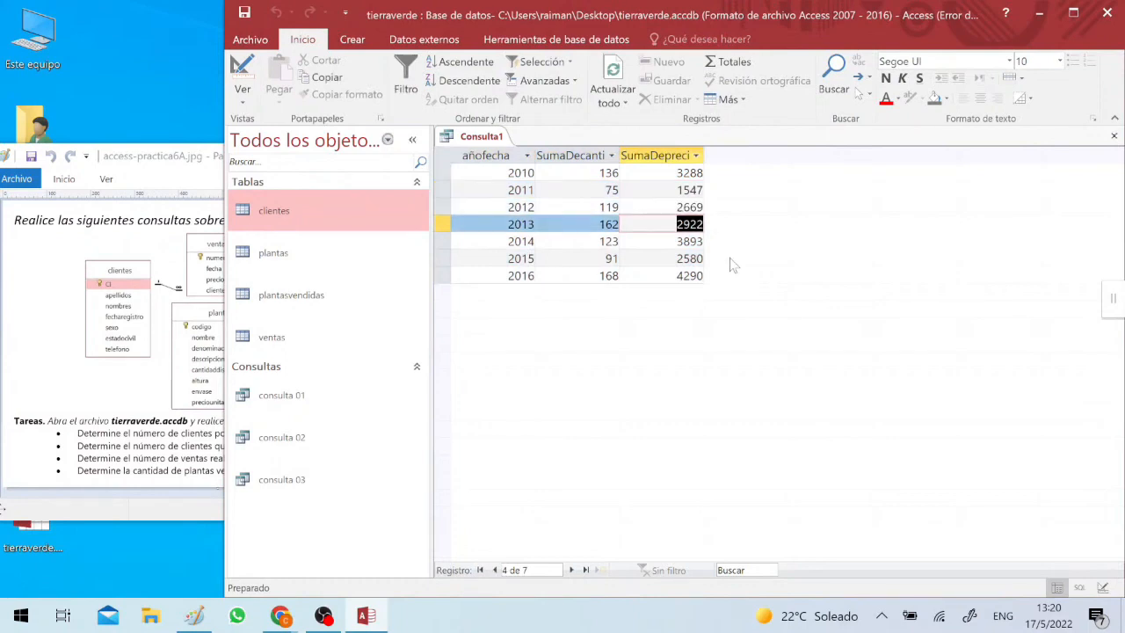
pyautogui.press('Down')
pyautogui.press('Down')
pyautogui.press('Down')
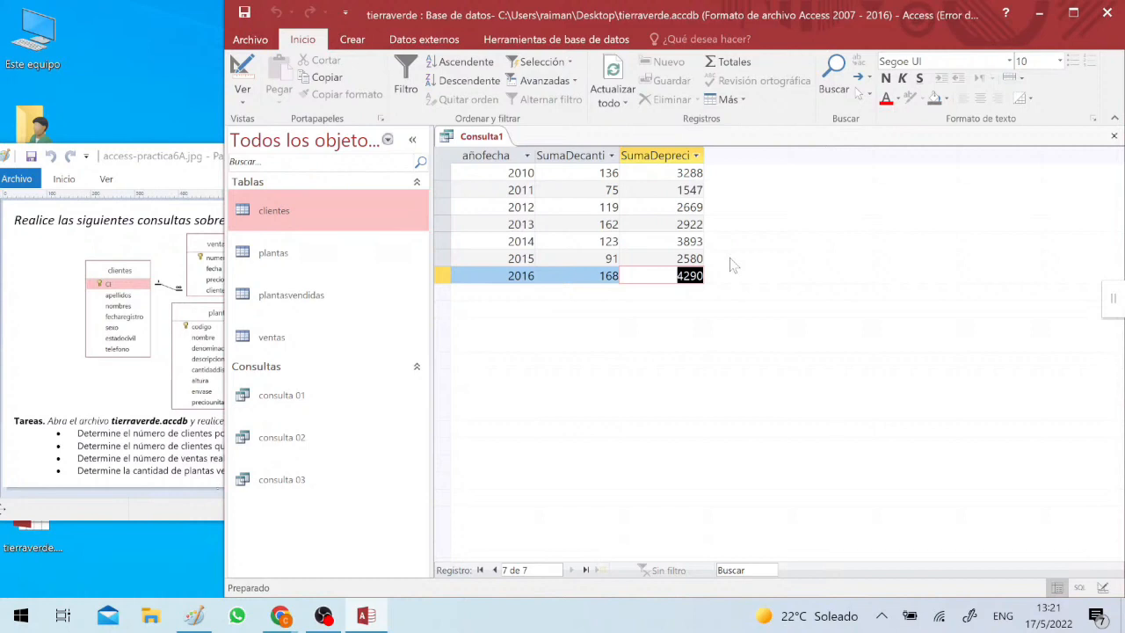
pyautogui.click(243, 72)
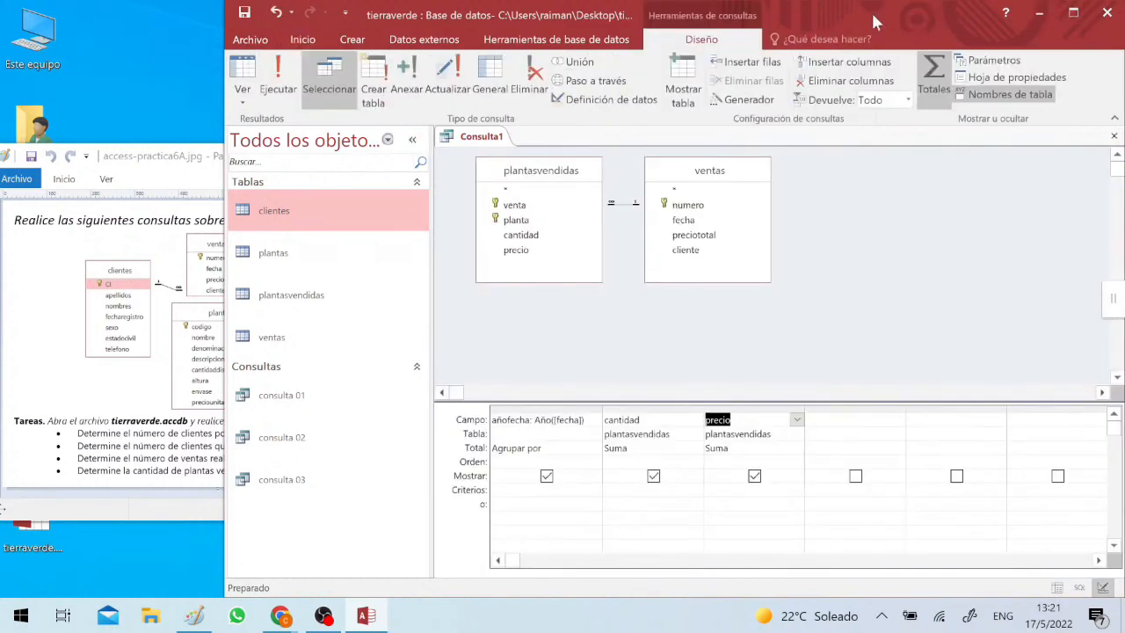